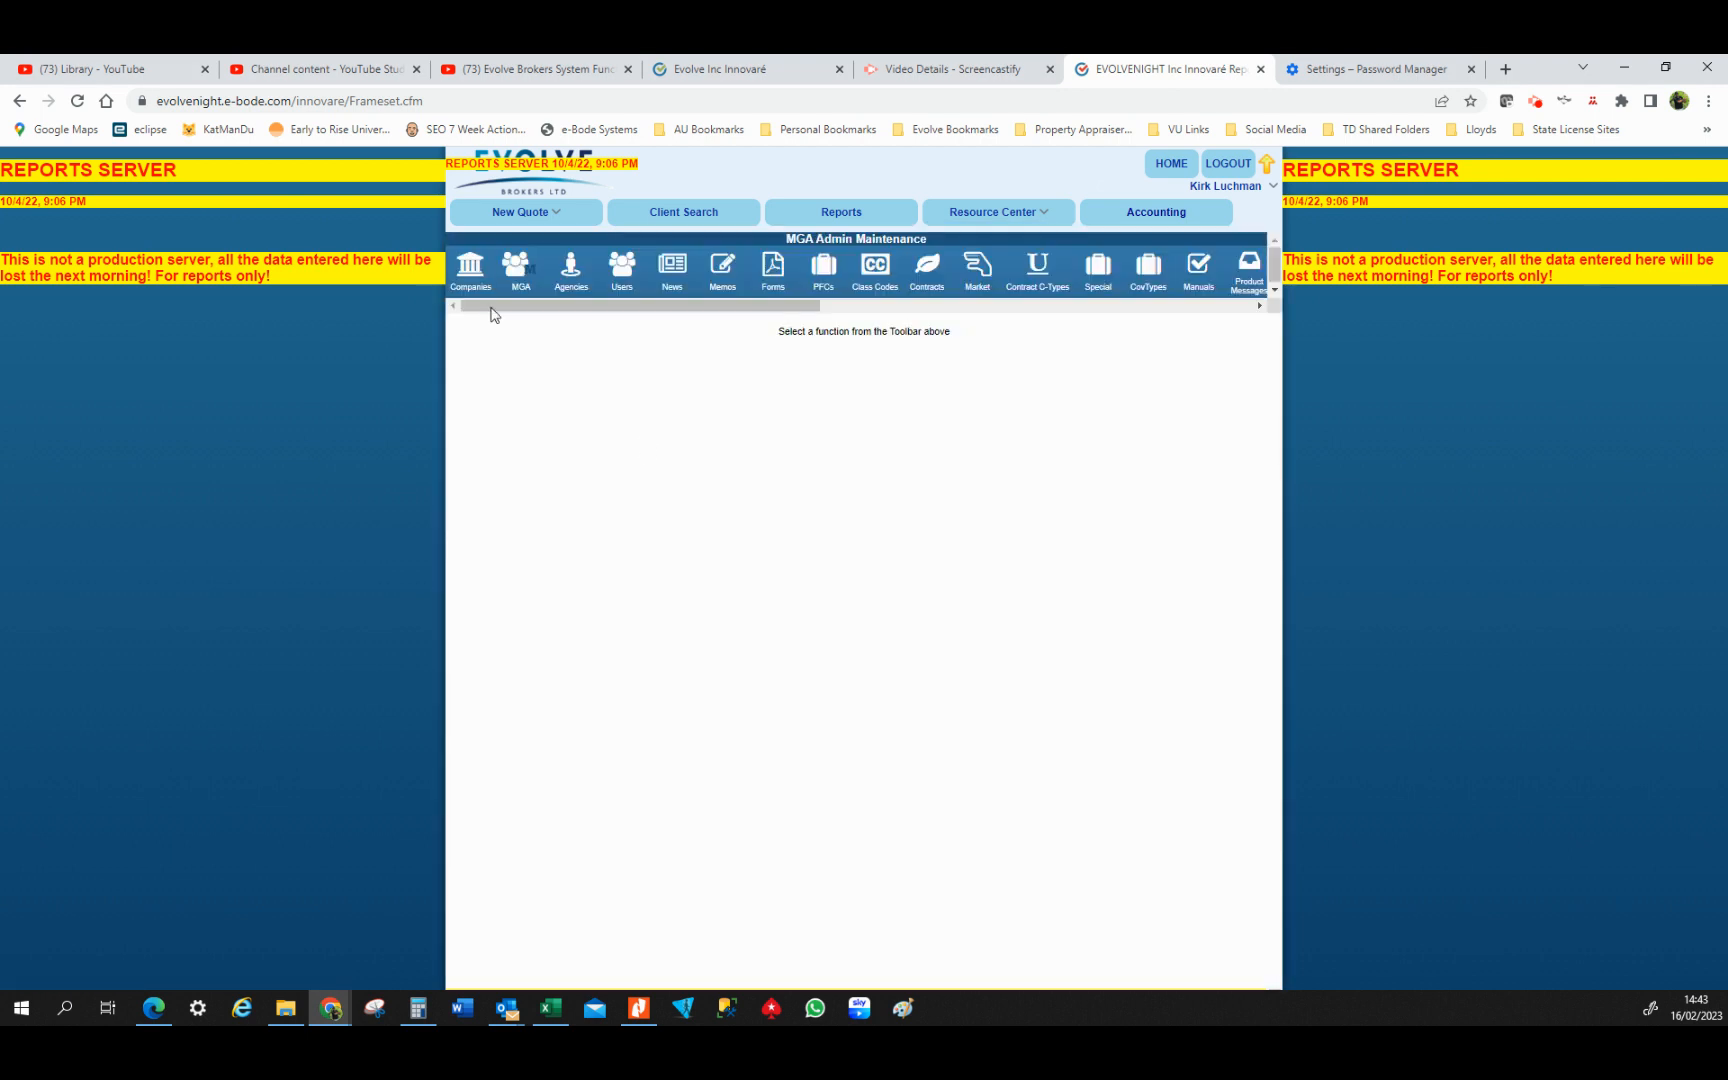
Start a new company record in the Companies administration and set its country to UNITED STATES-US
click(474, 278)
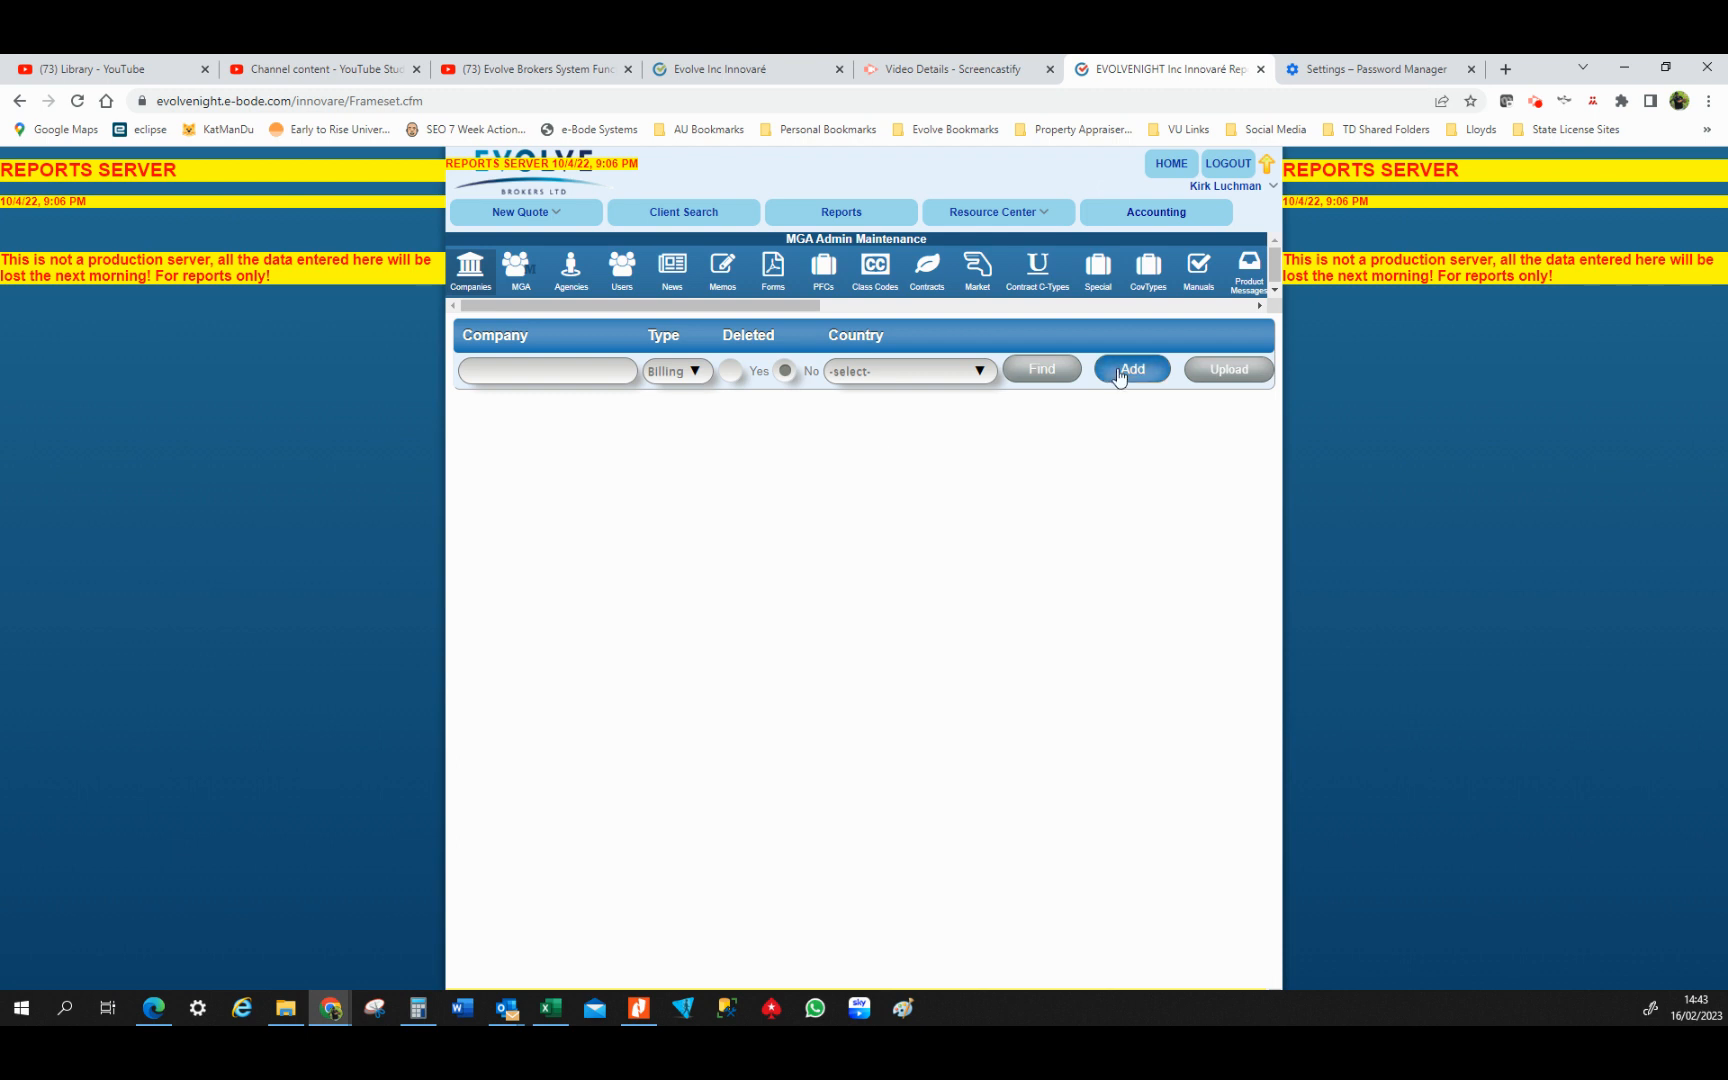
click(684, 385)
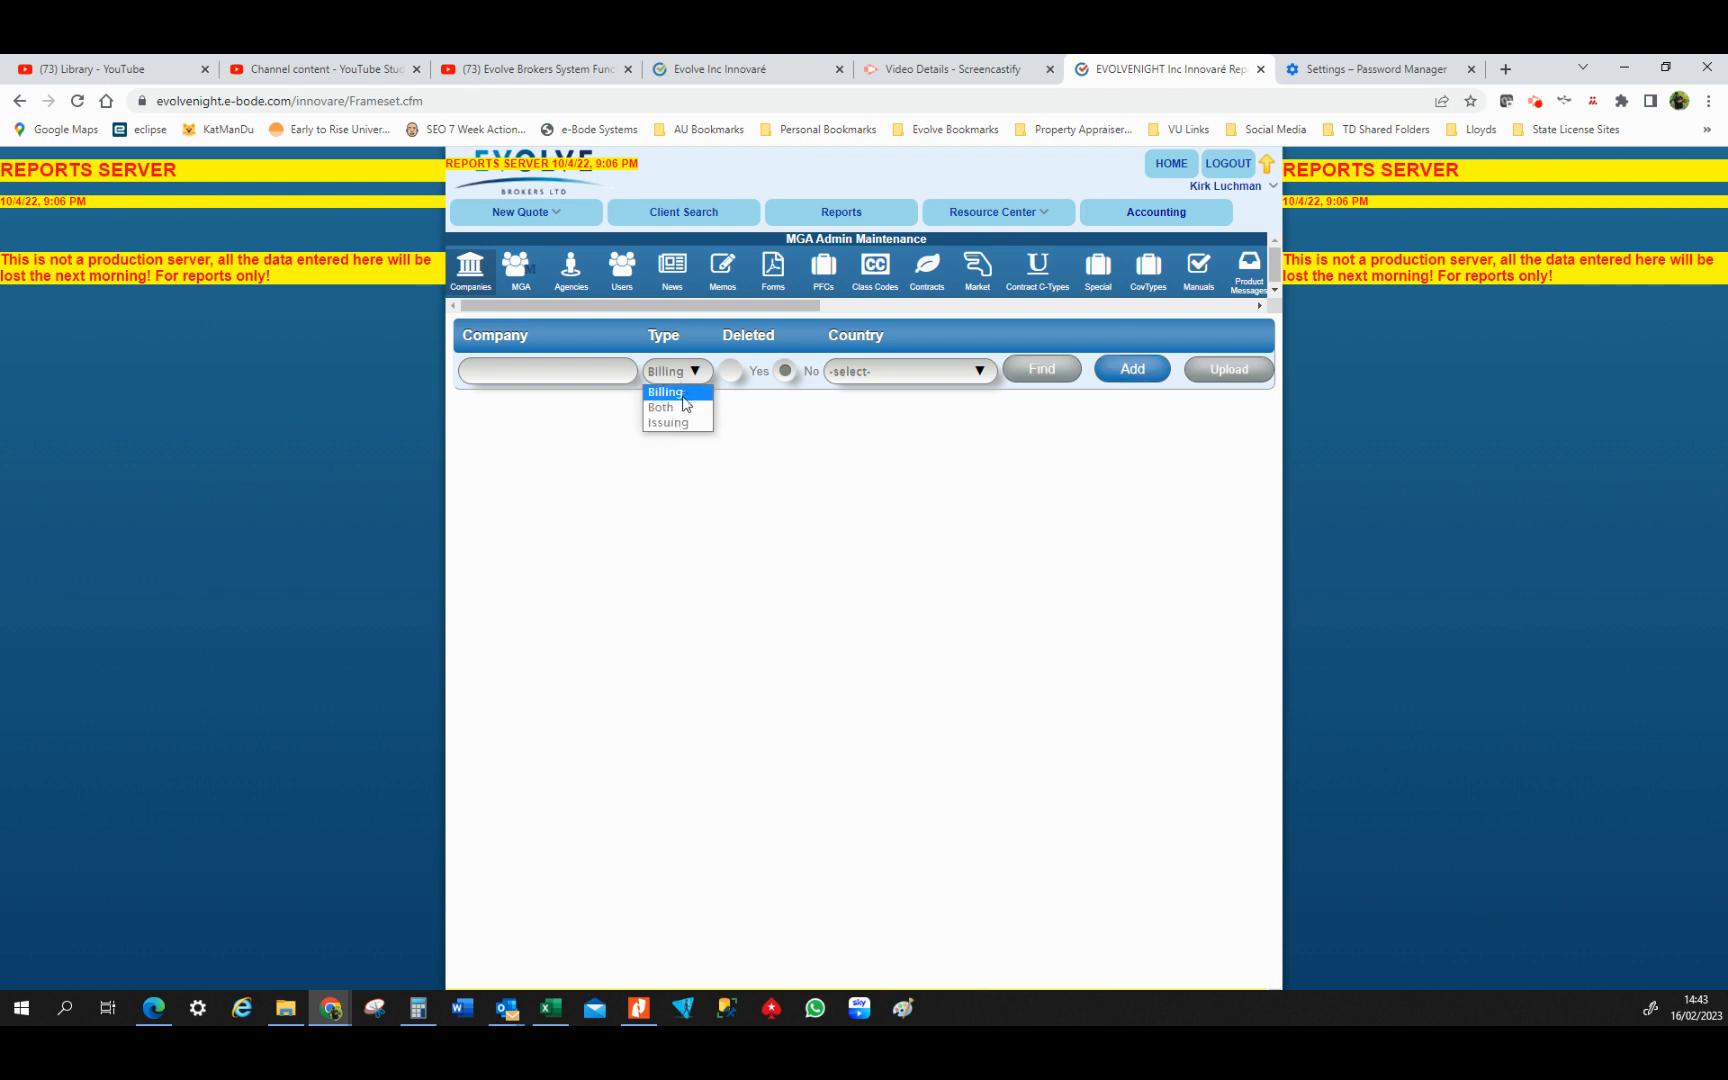
click(681, 381)
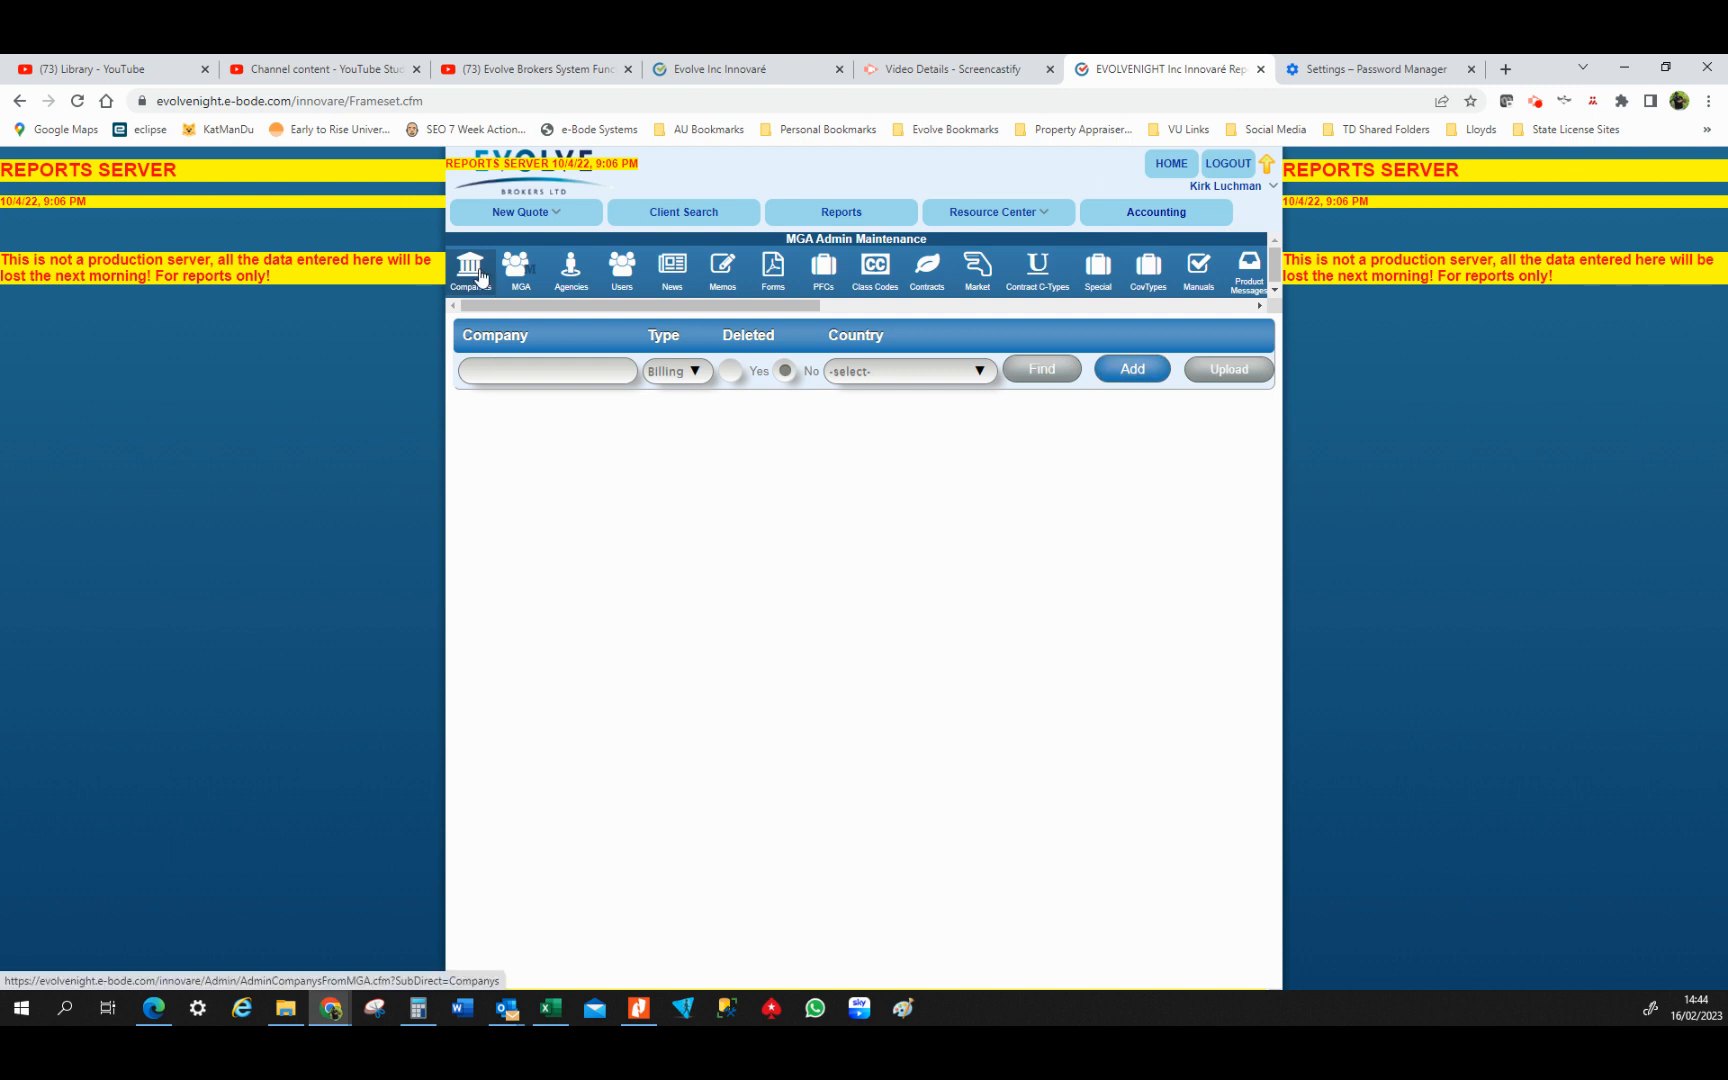
click(1130, 370)
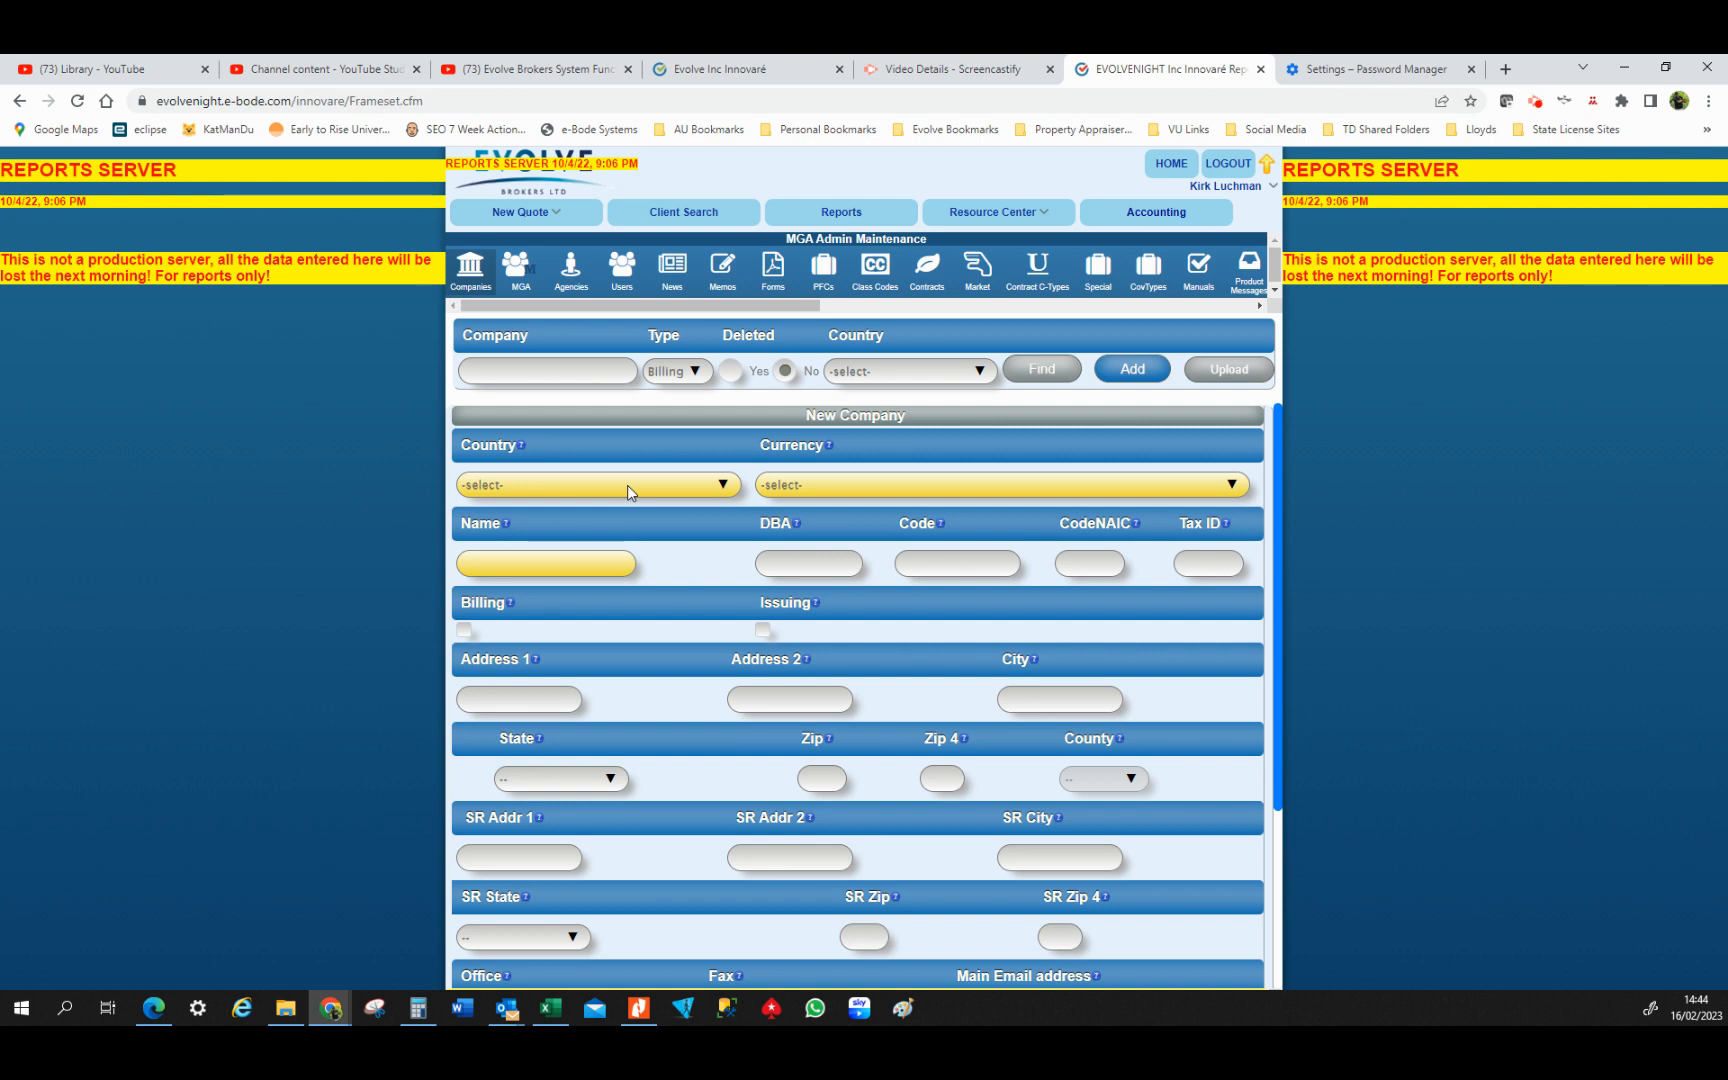
click(597, 485)
click(556, 553)
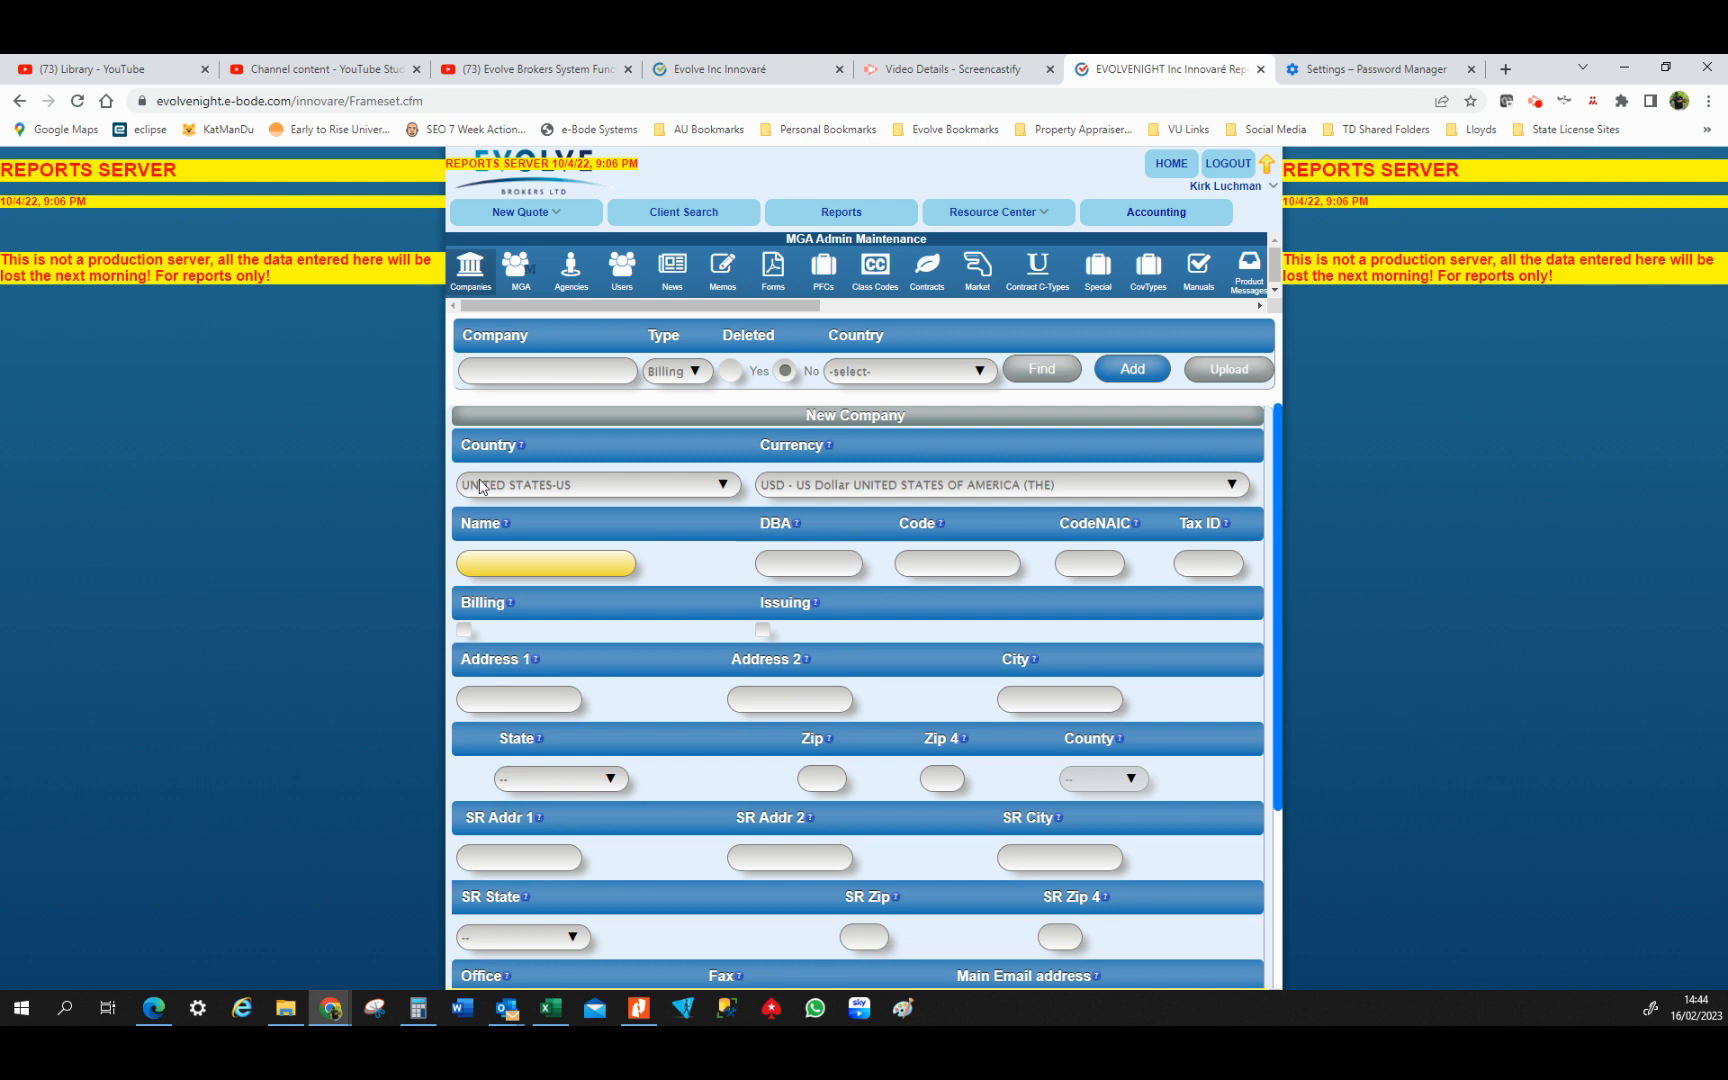
Name the new company ACIC TEST and mark it as both a billing and an issuing company
click(575, 567)
text(ACIC TEST)
click(1029, 630)
drag(462, 603, 504, 605)
double_click(765, 602)
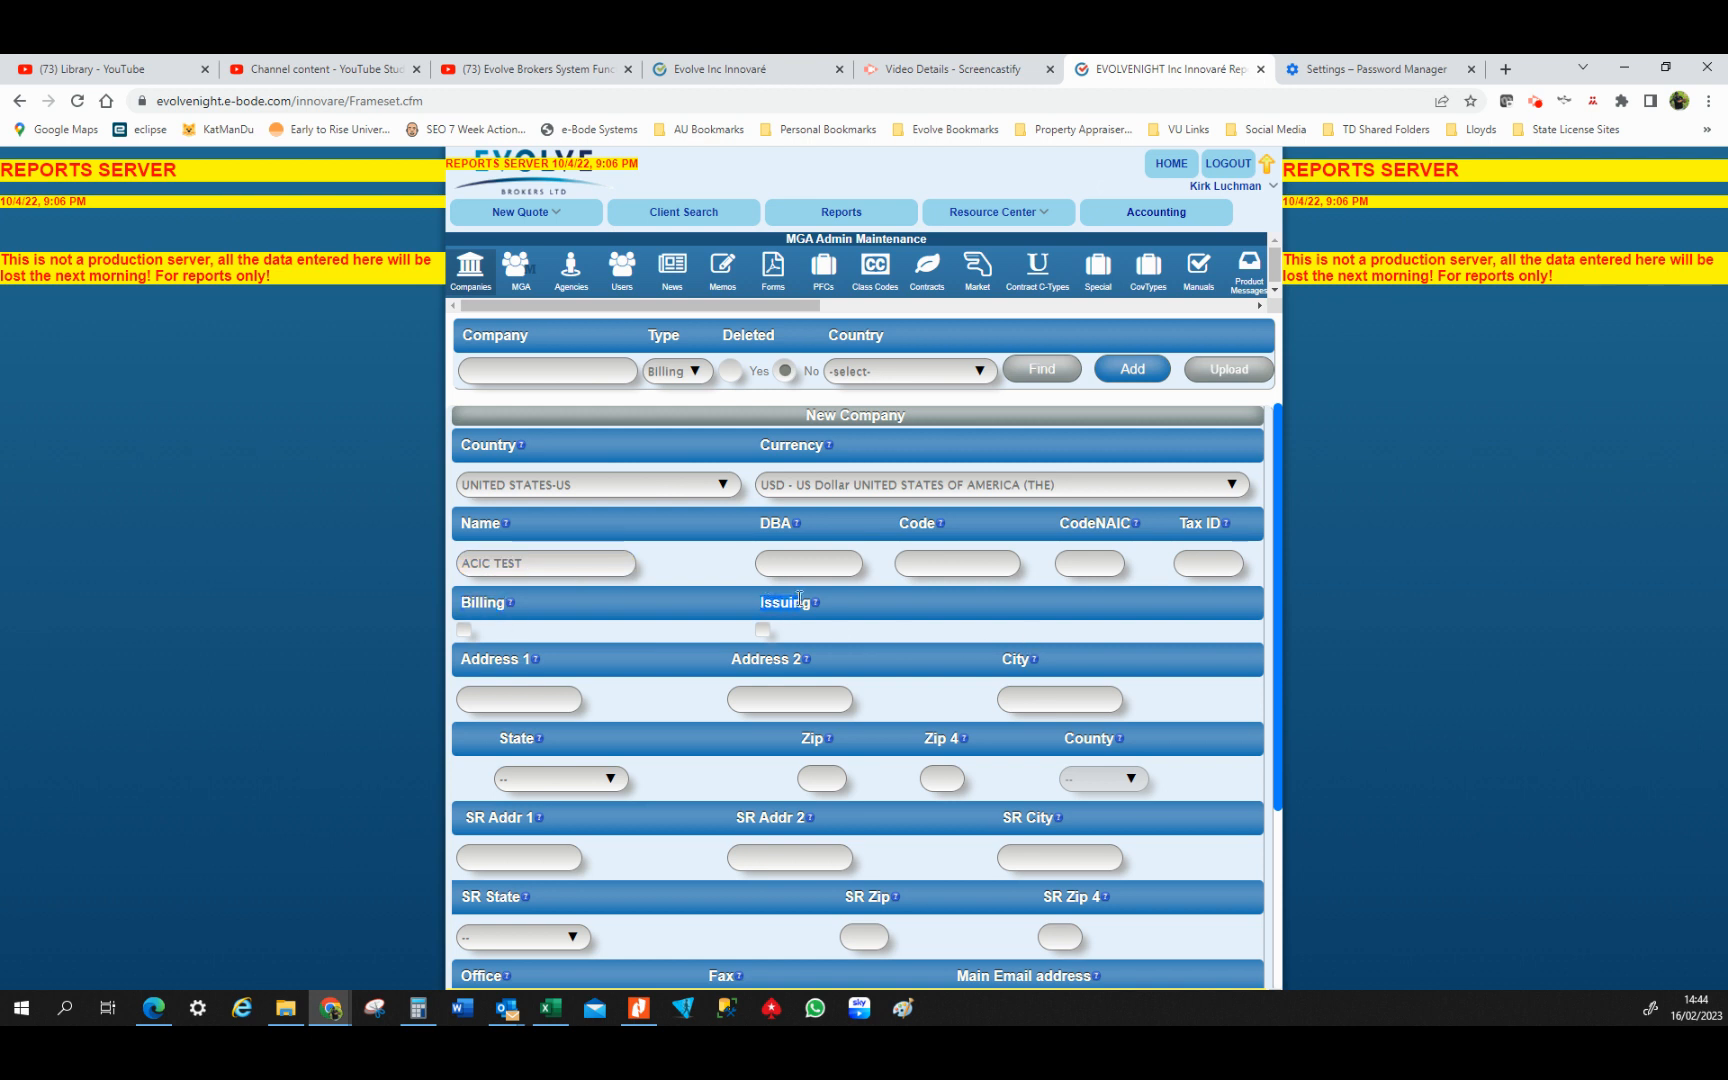
click(464, 631)
click(763, 631)
drag(759, 603, 812, 604)
Enter the new company's street address on the first address line
click(551, 700)
text(123 MAIN ST)
key(Tab)
key(Tab)
Set the company's state to North Carolina and enter its ZIP code
click(523, 782)
key(n)
key(n)
key(n)
key(n)
key(n)
key(n)
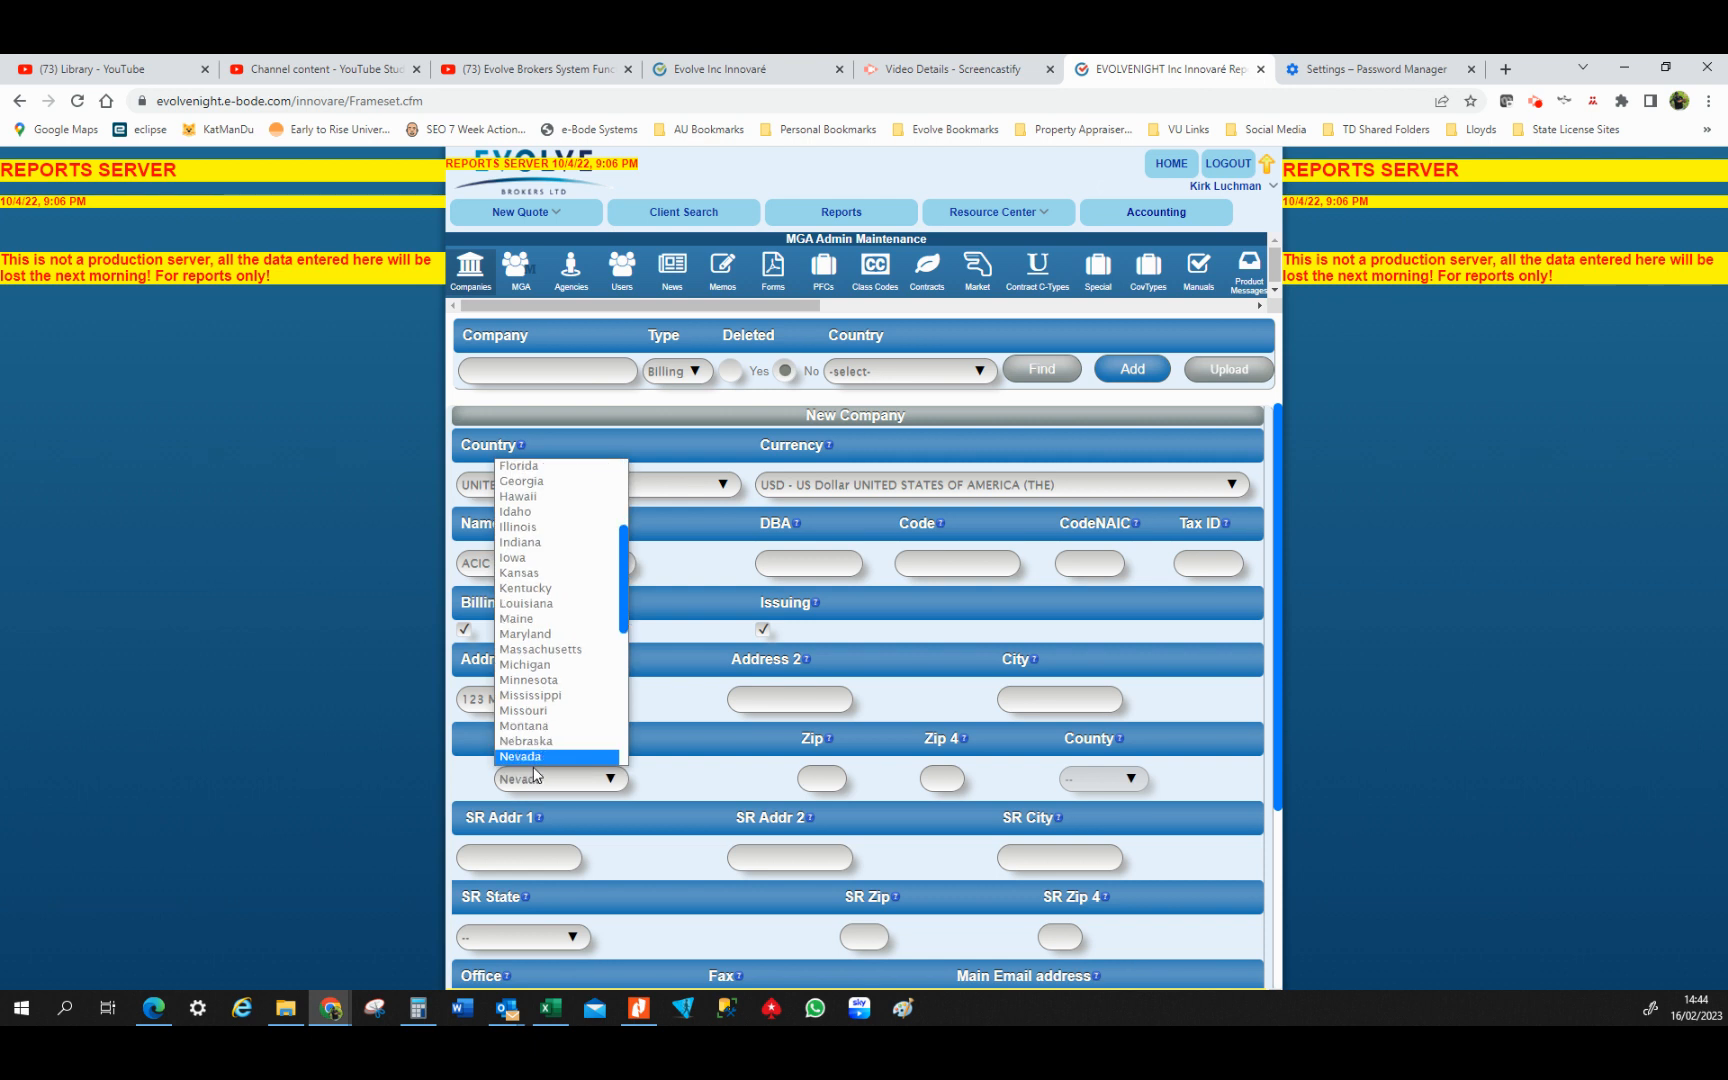
key(n)
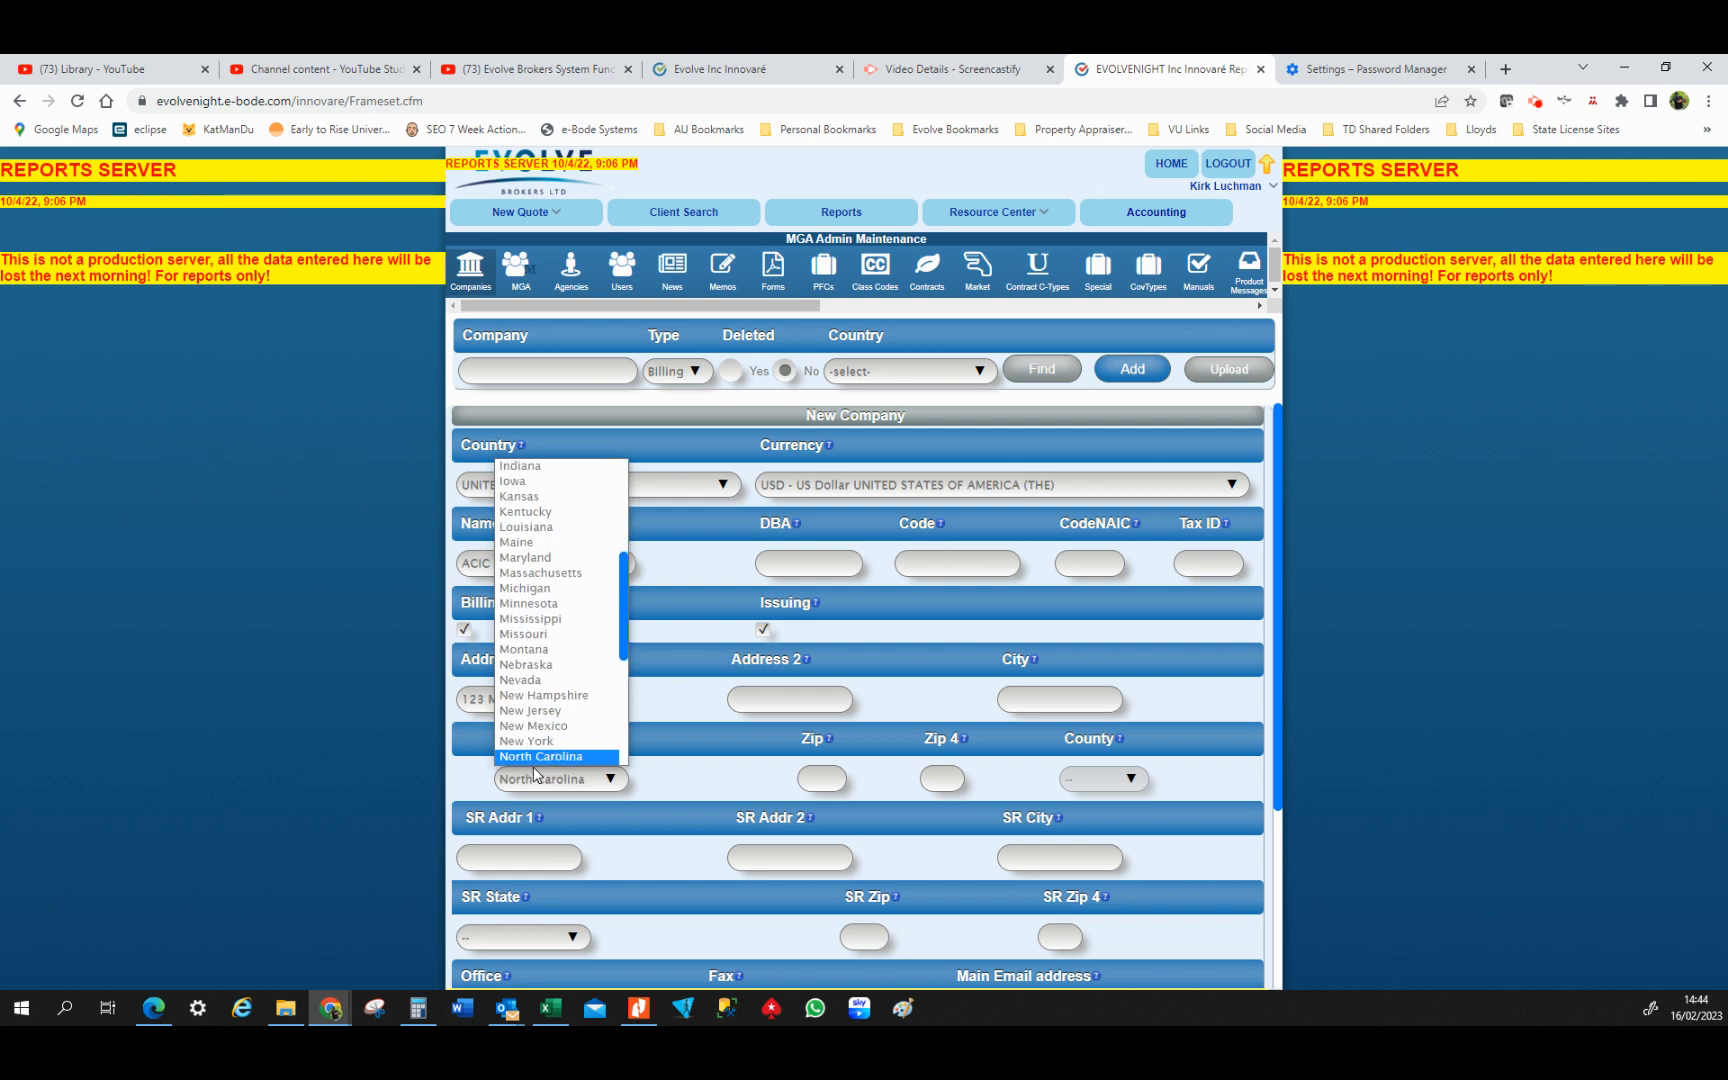
key(Return)
click(812, 776)
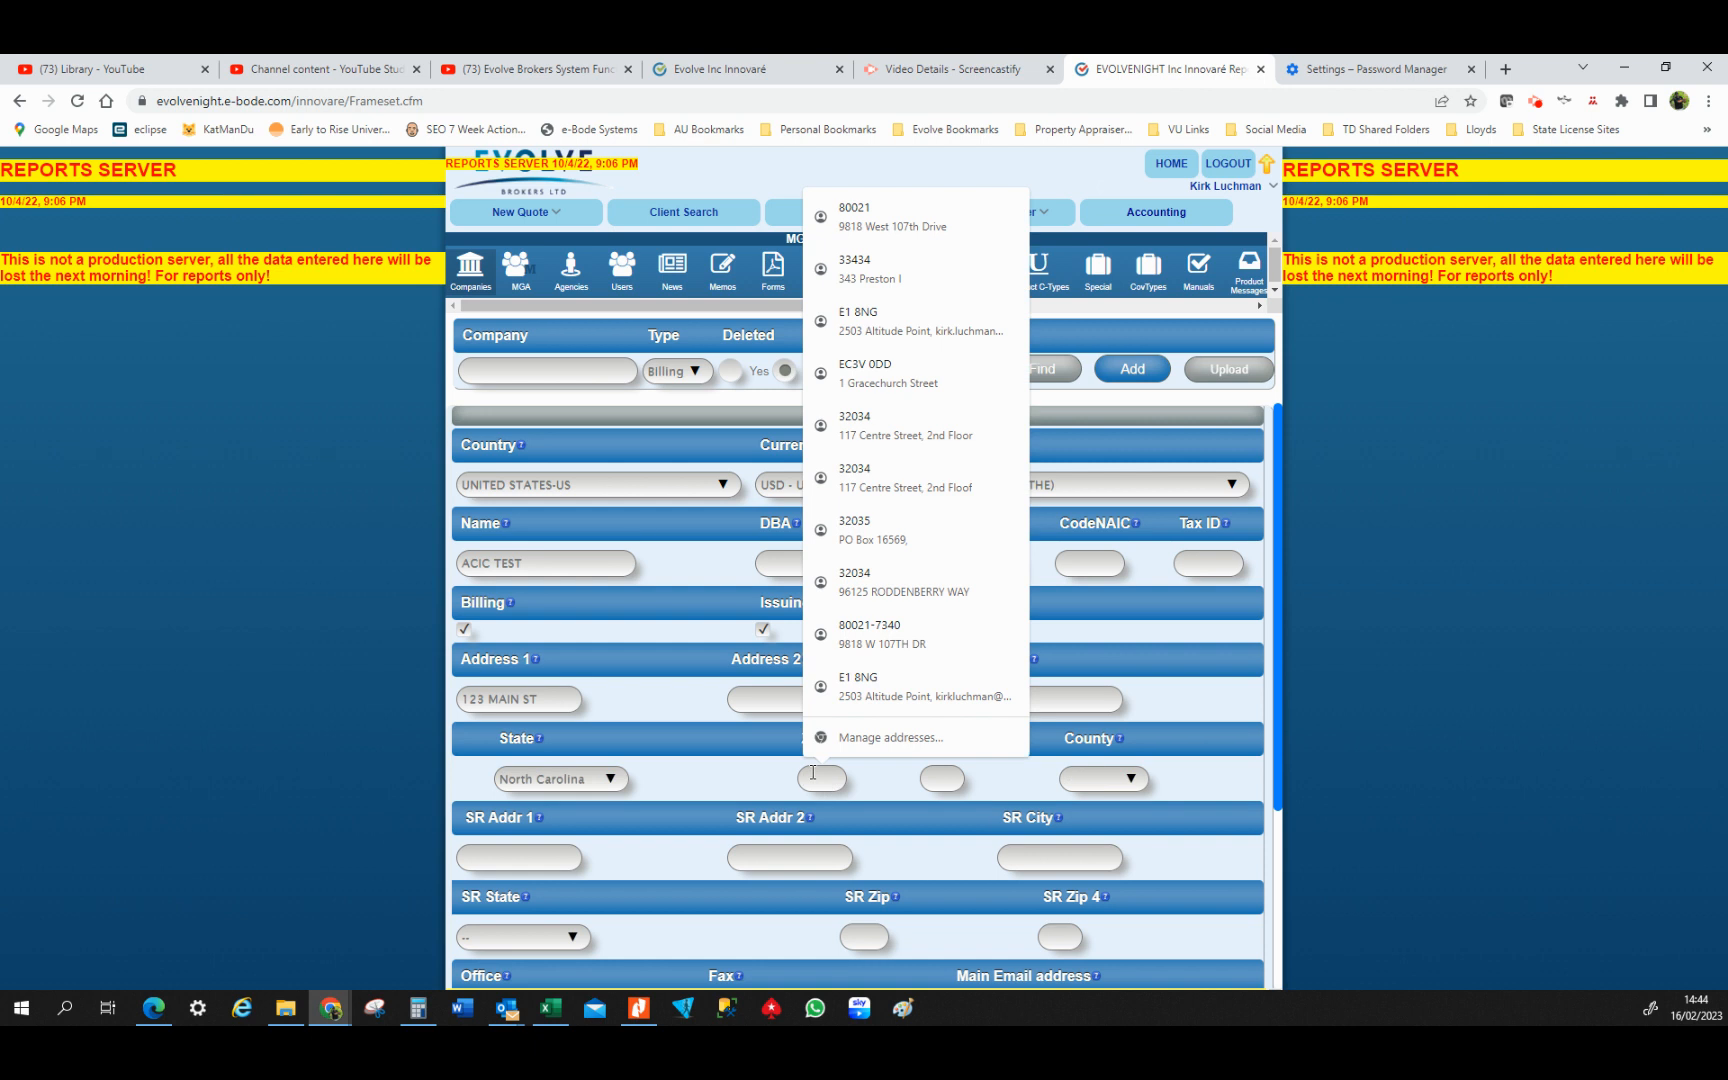
text(88888)
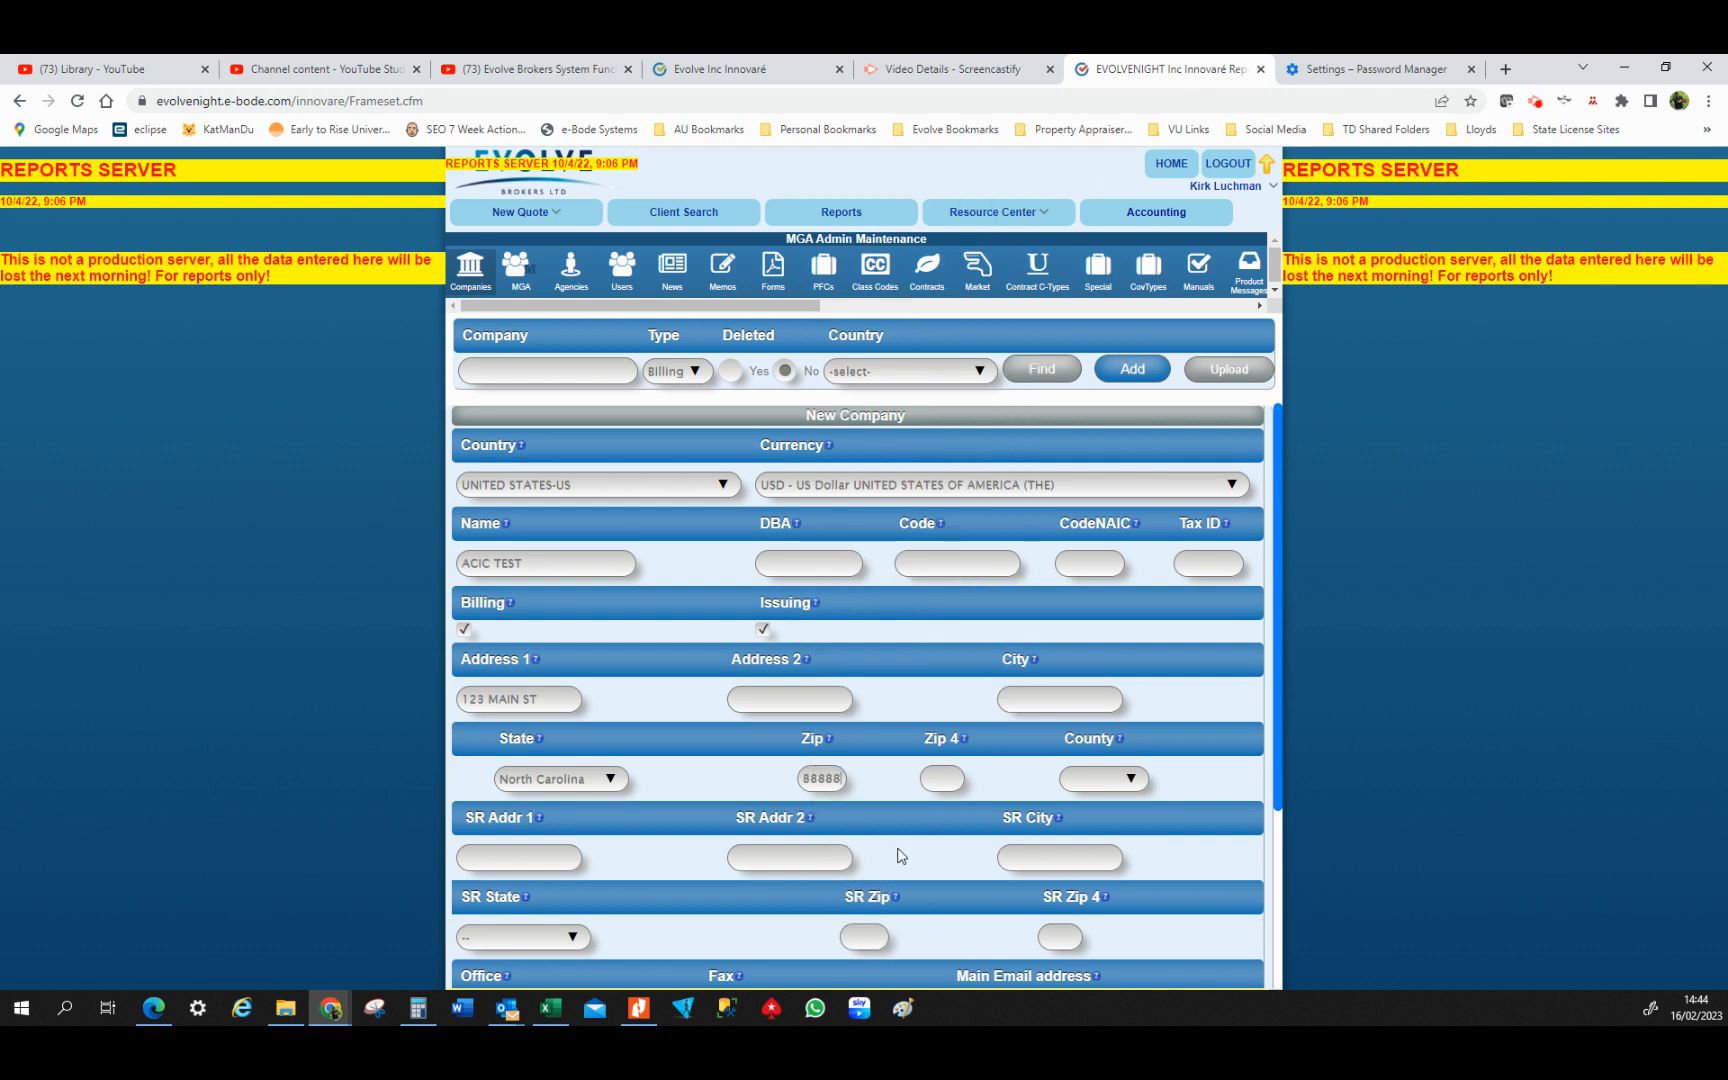
Leave the remaining contact, contract and AM Best fields empty and save the new company
scroll(897, 845, down, 2)
scroll(897, 842, down, 1)
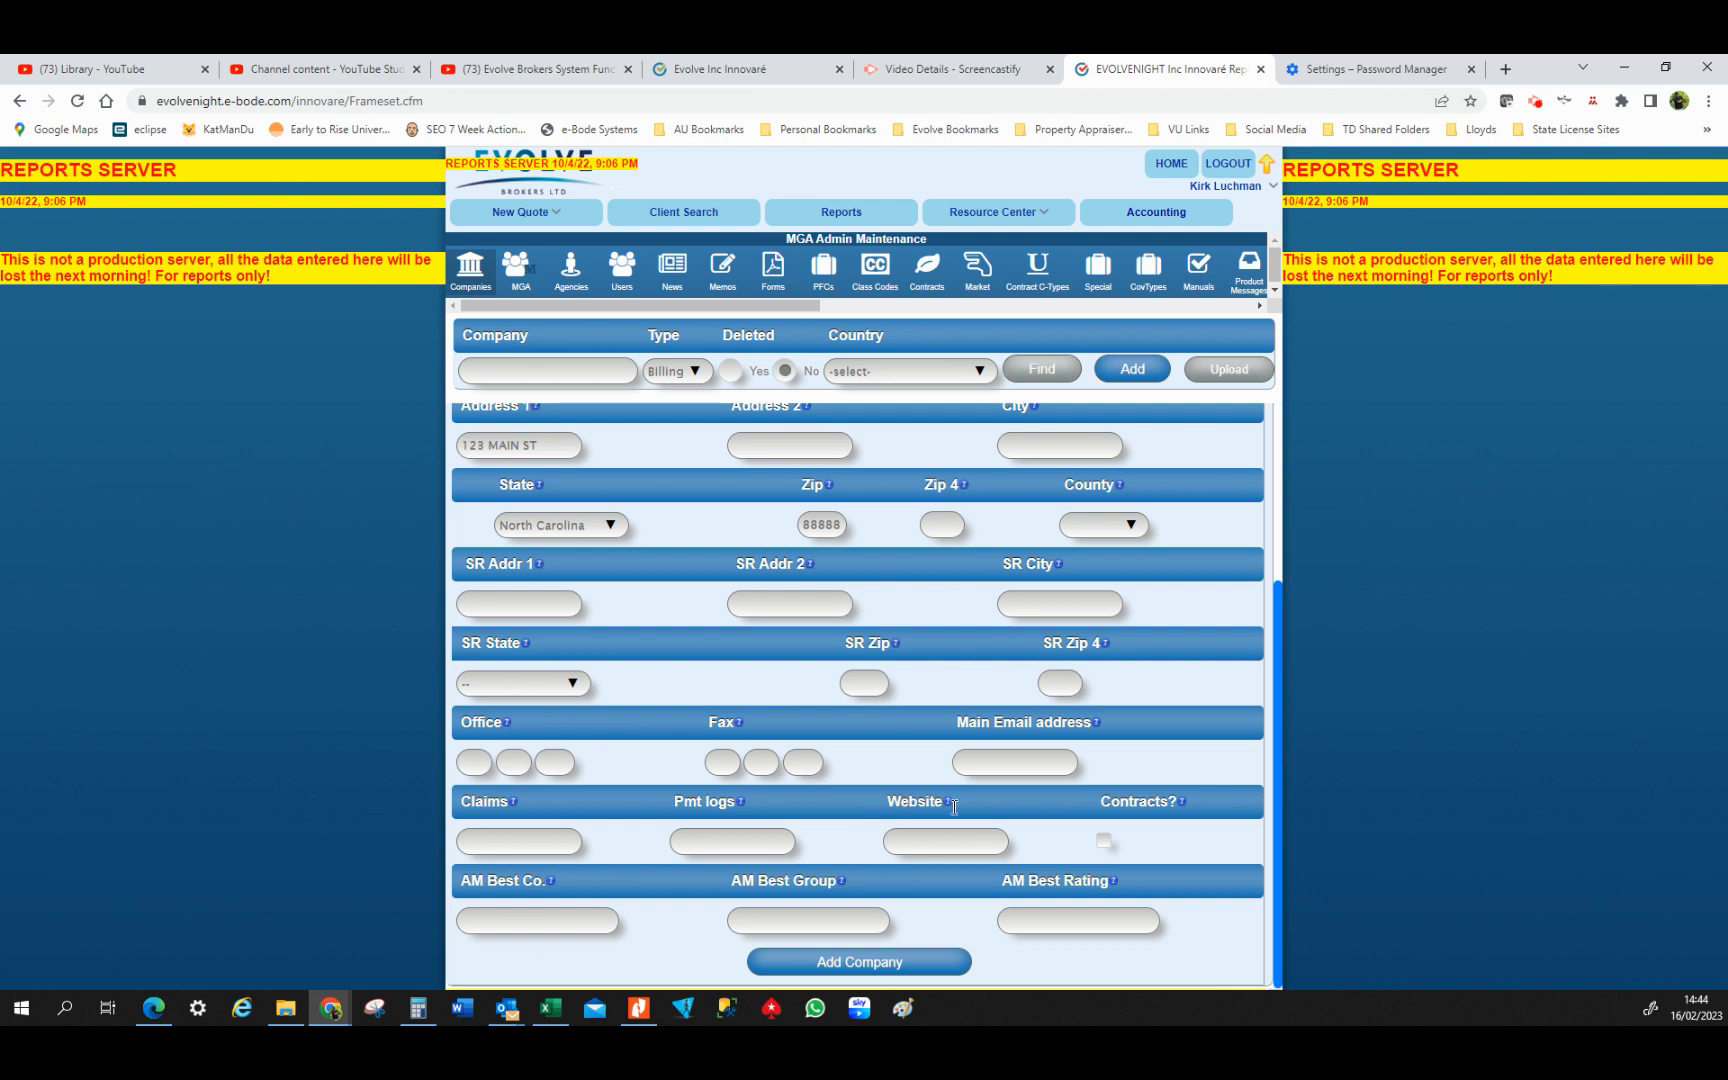
drag(1100, 801, 1179, 805)
click(826, 962)
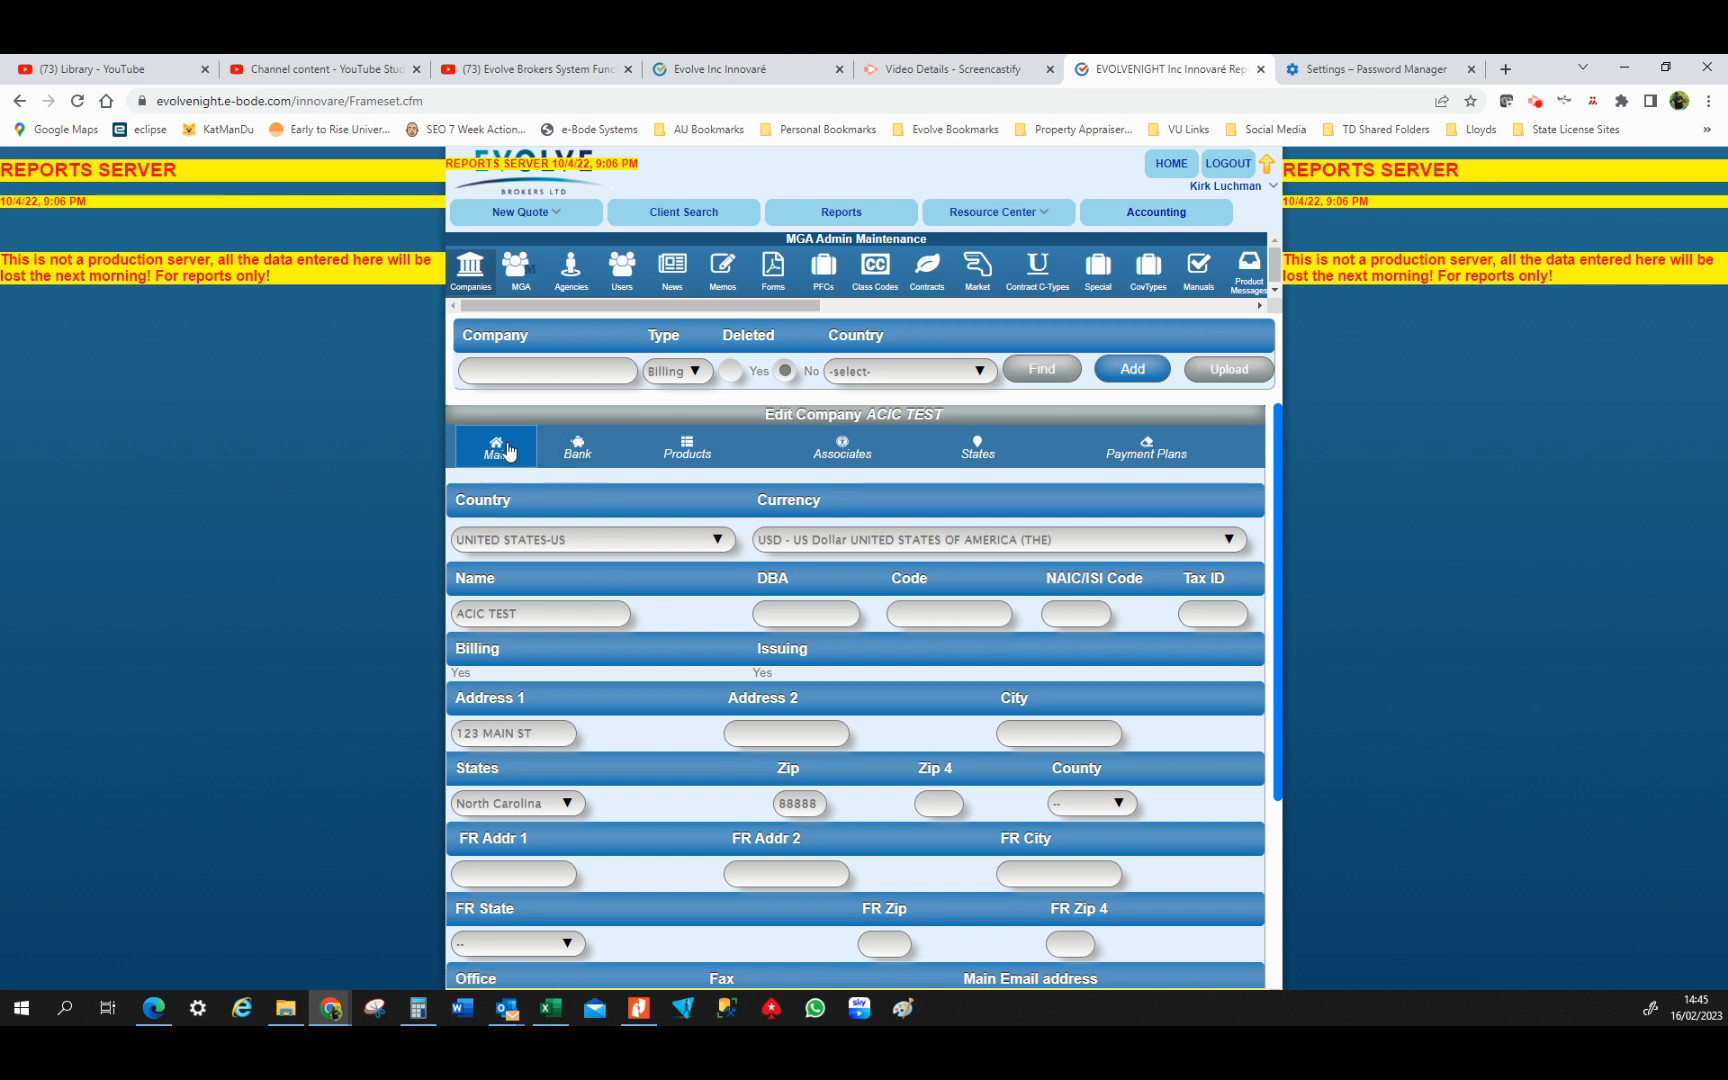
Look through the company's Bank, Products, Associates, States and Payment Plans pages
click(580, 452)
click(686, 455)
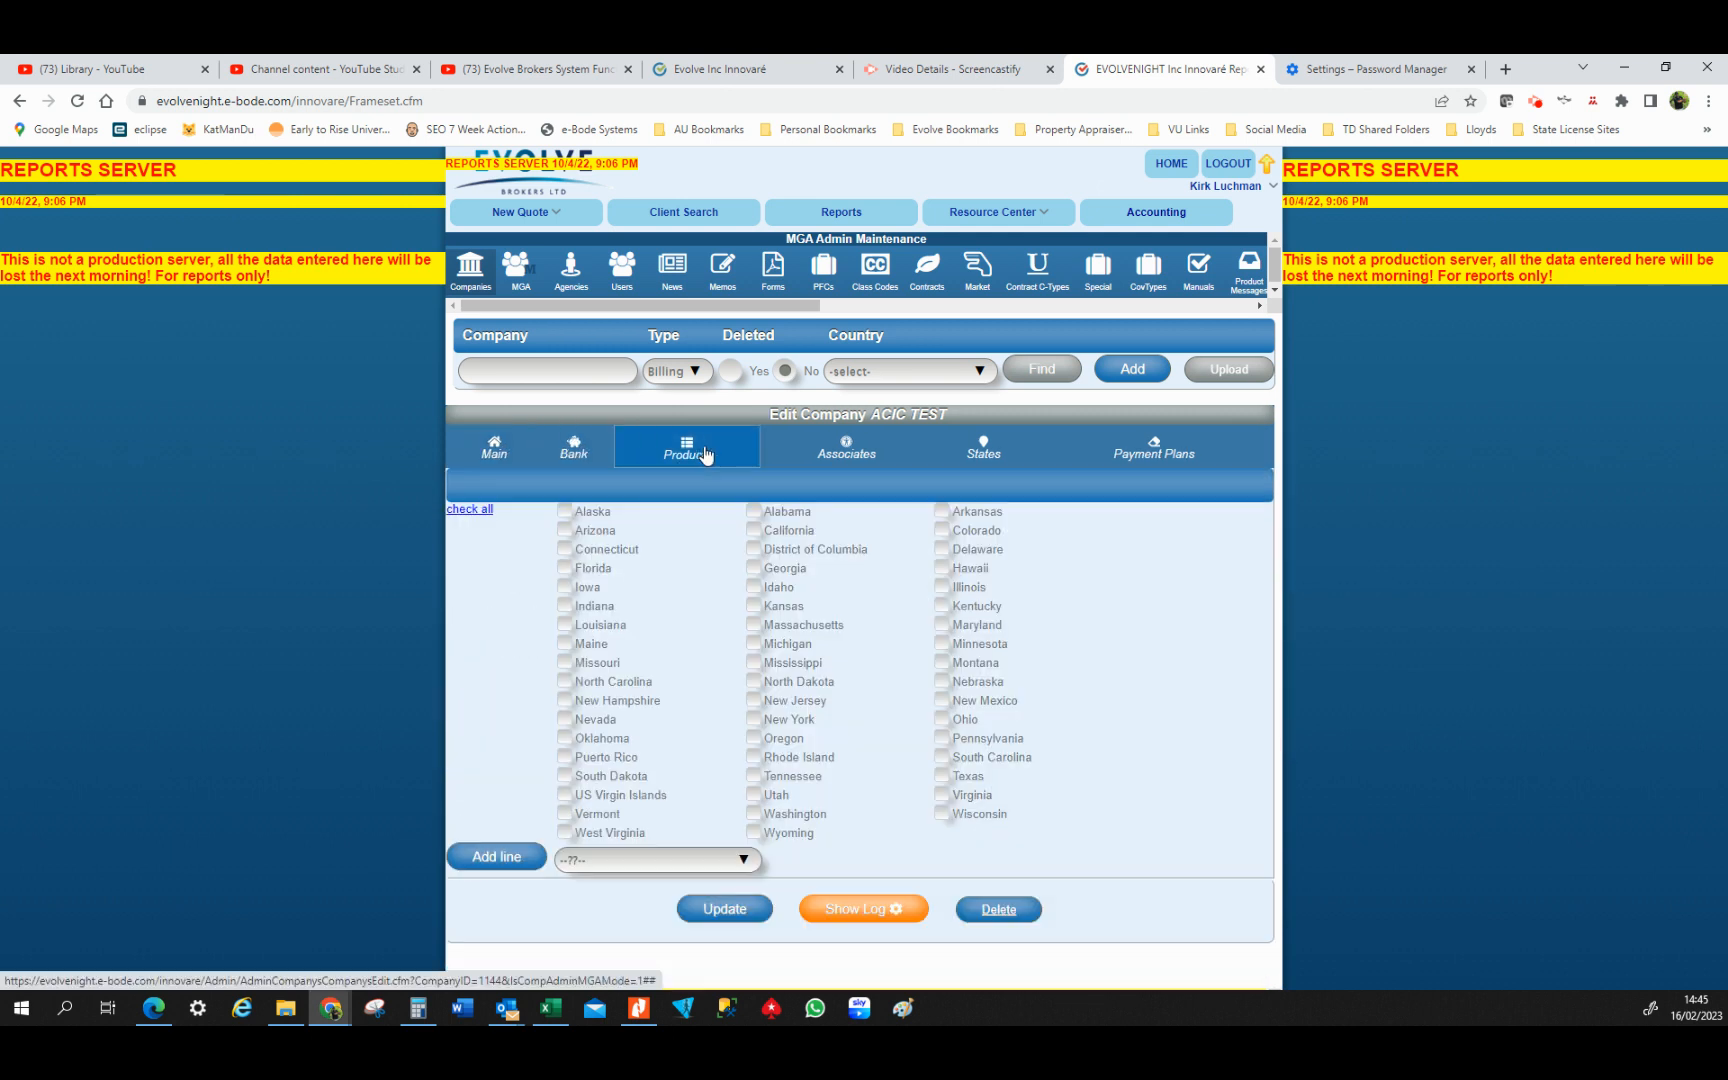
click(588, 450)
click(684, 452)
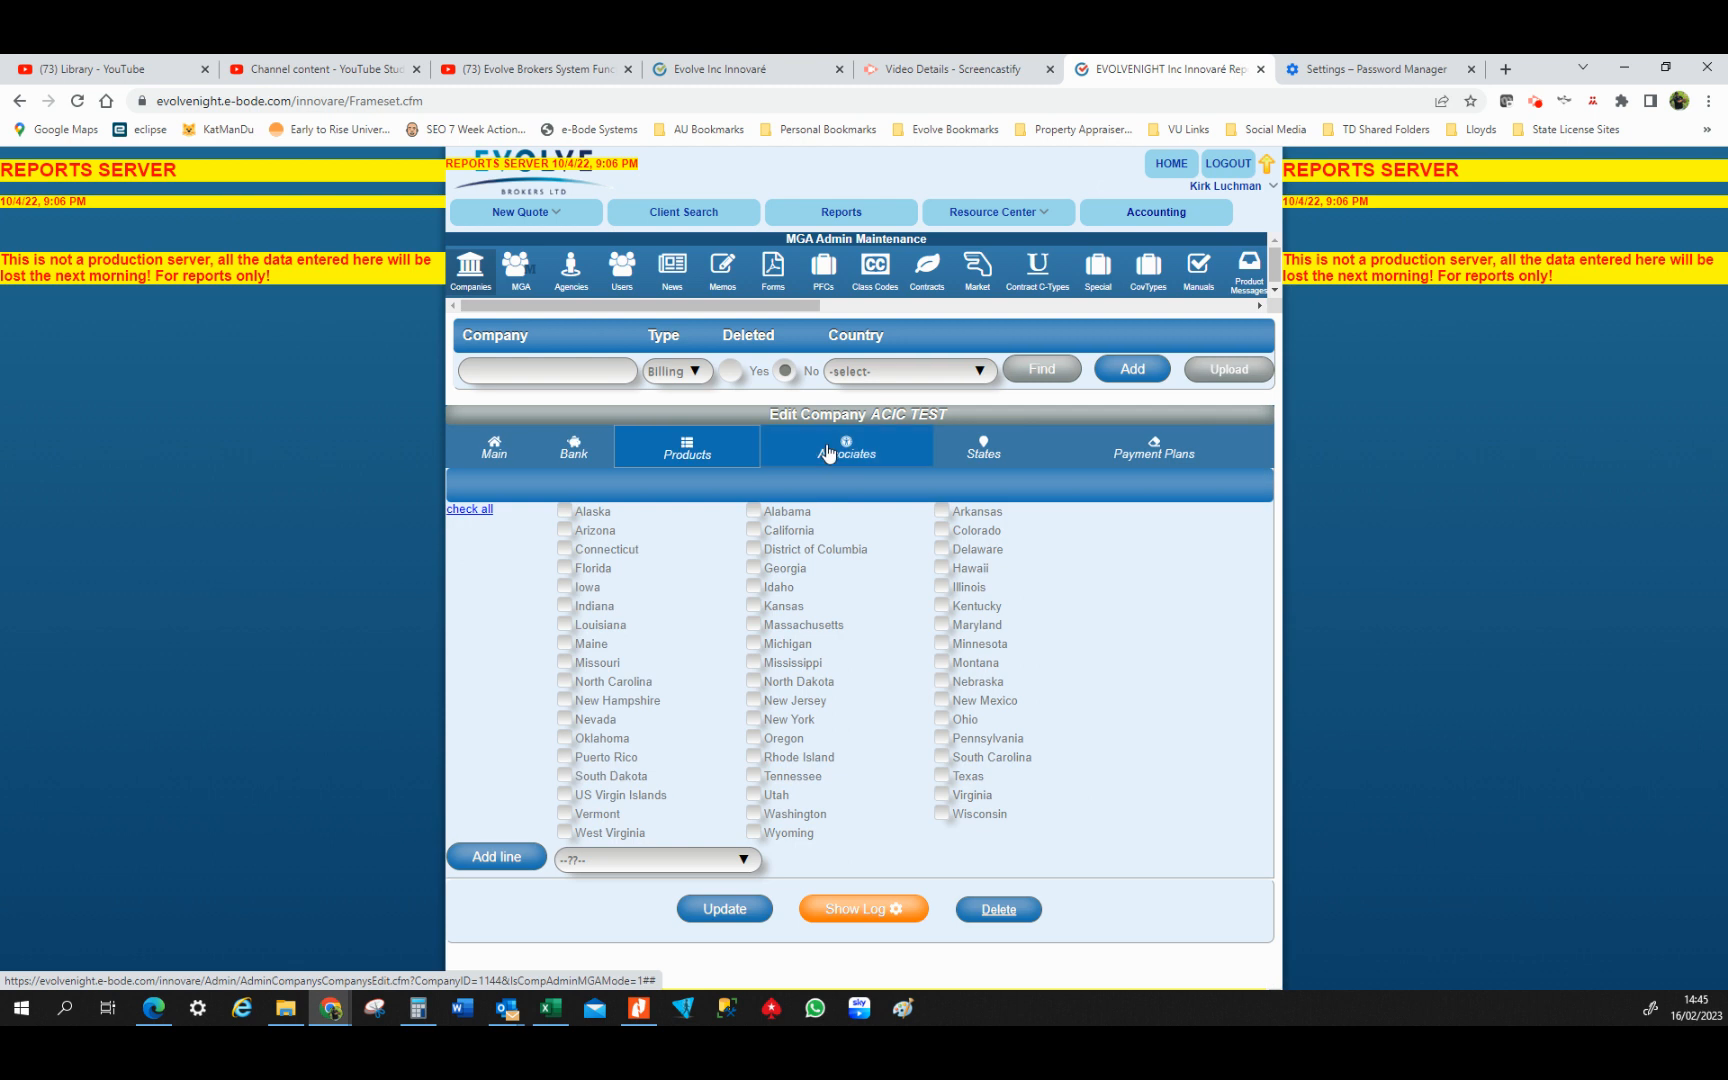
click(842, 450)
click(979, 450)
click(1158, 455)
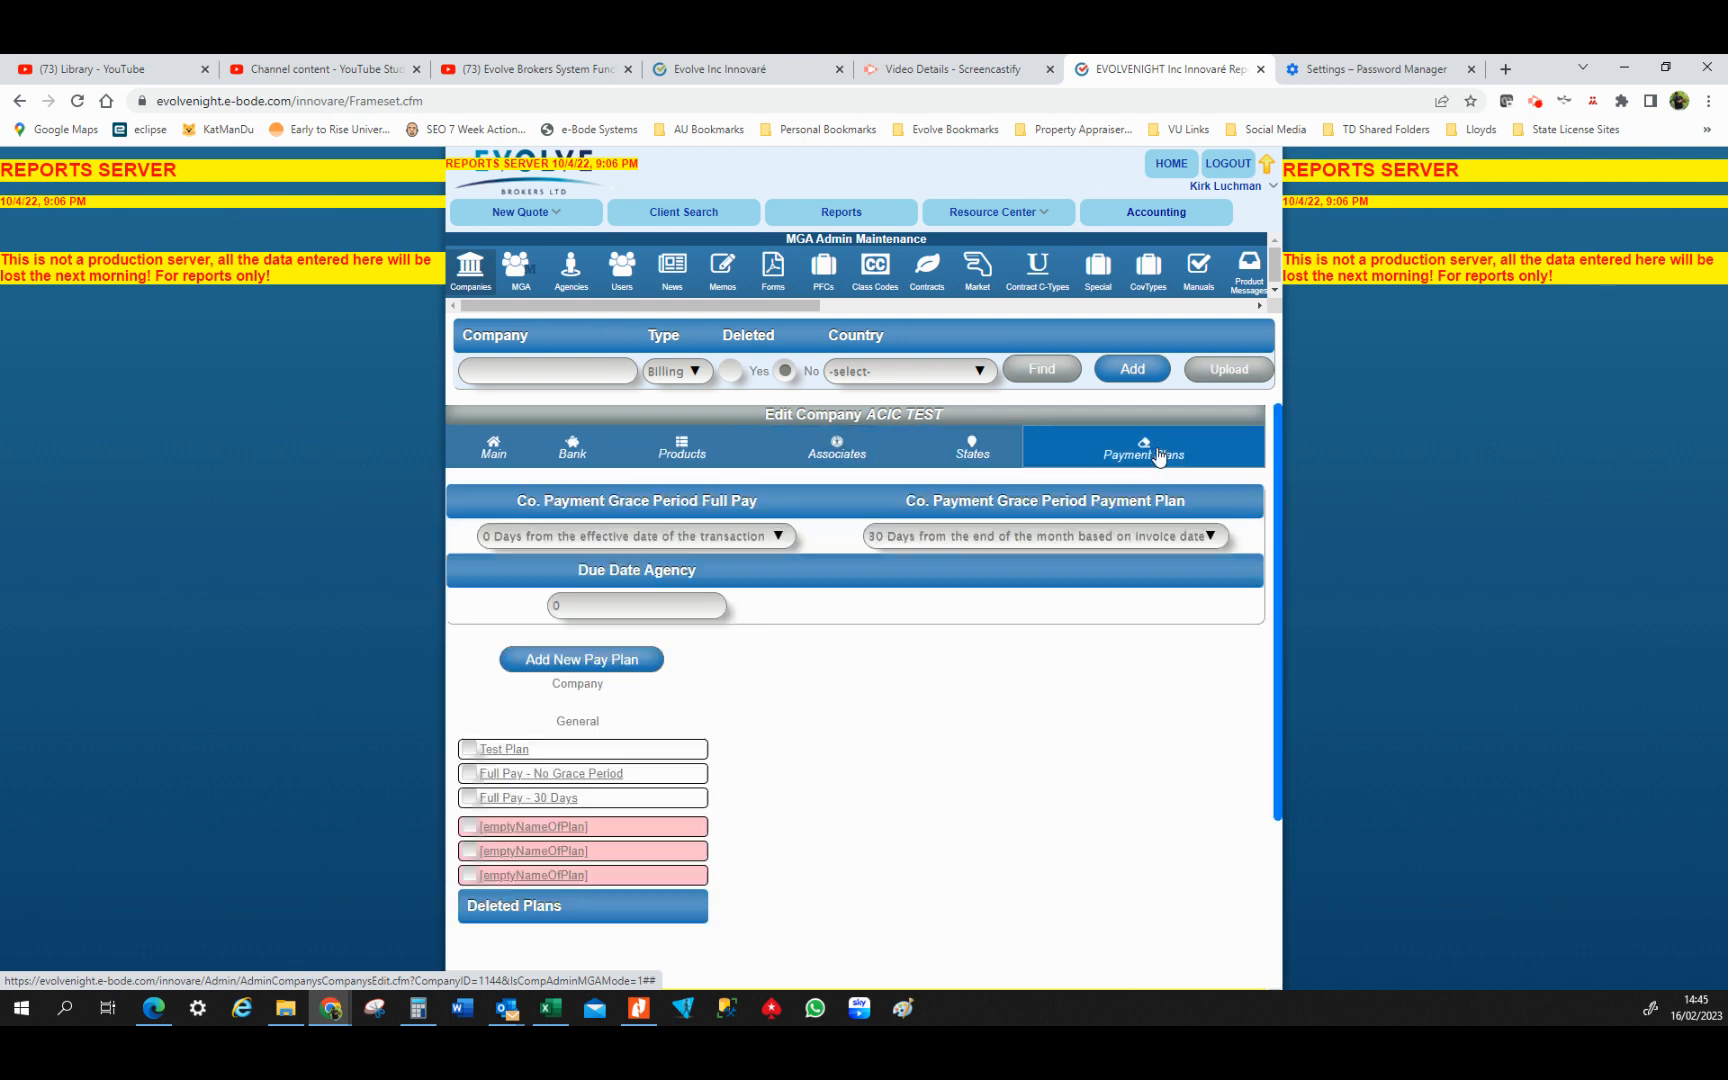
Examine the company's bank account settings for agency bill and direct bill payment types
click(573, 450)
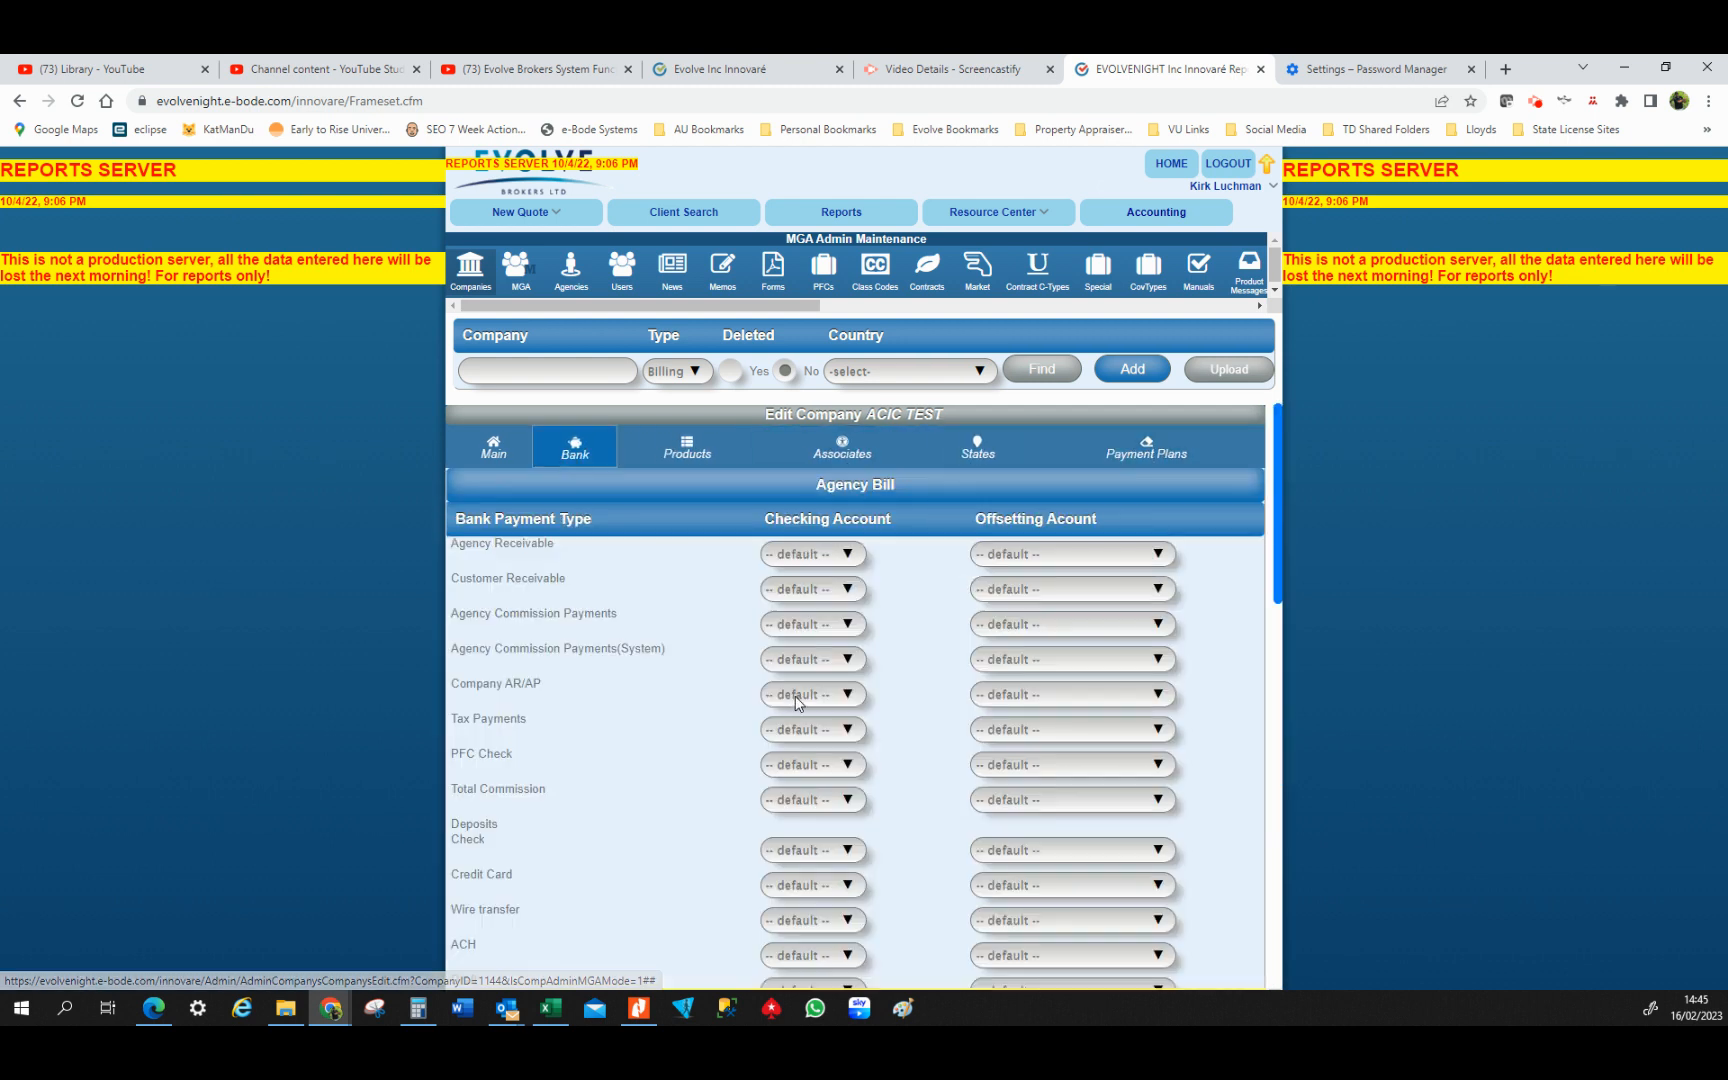
scroll(975, 700, down, 6)
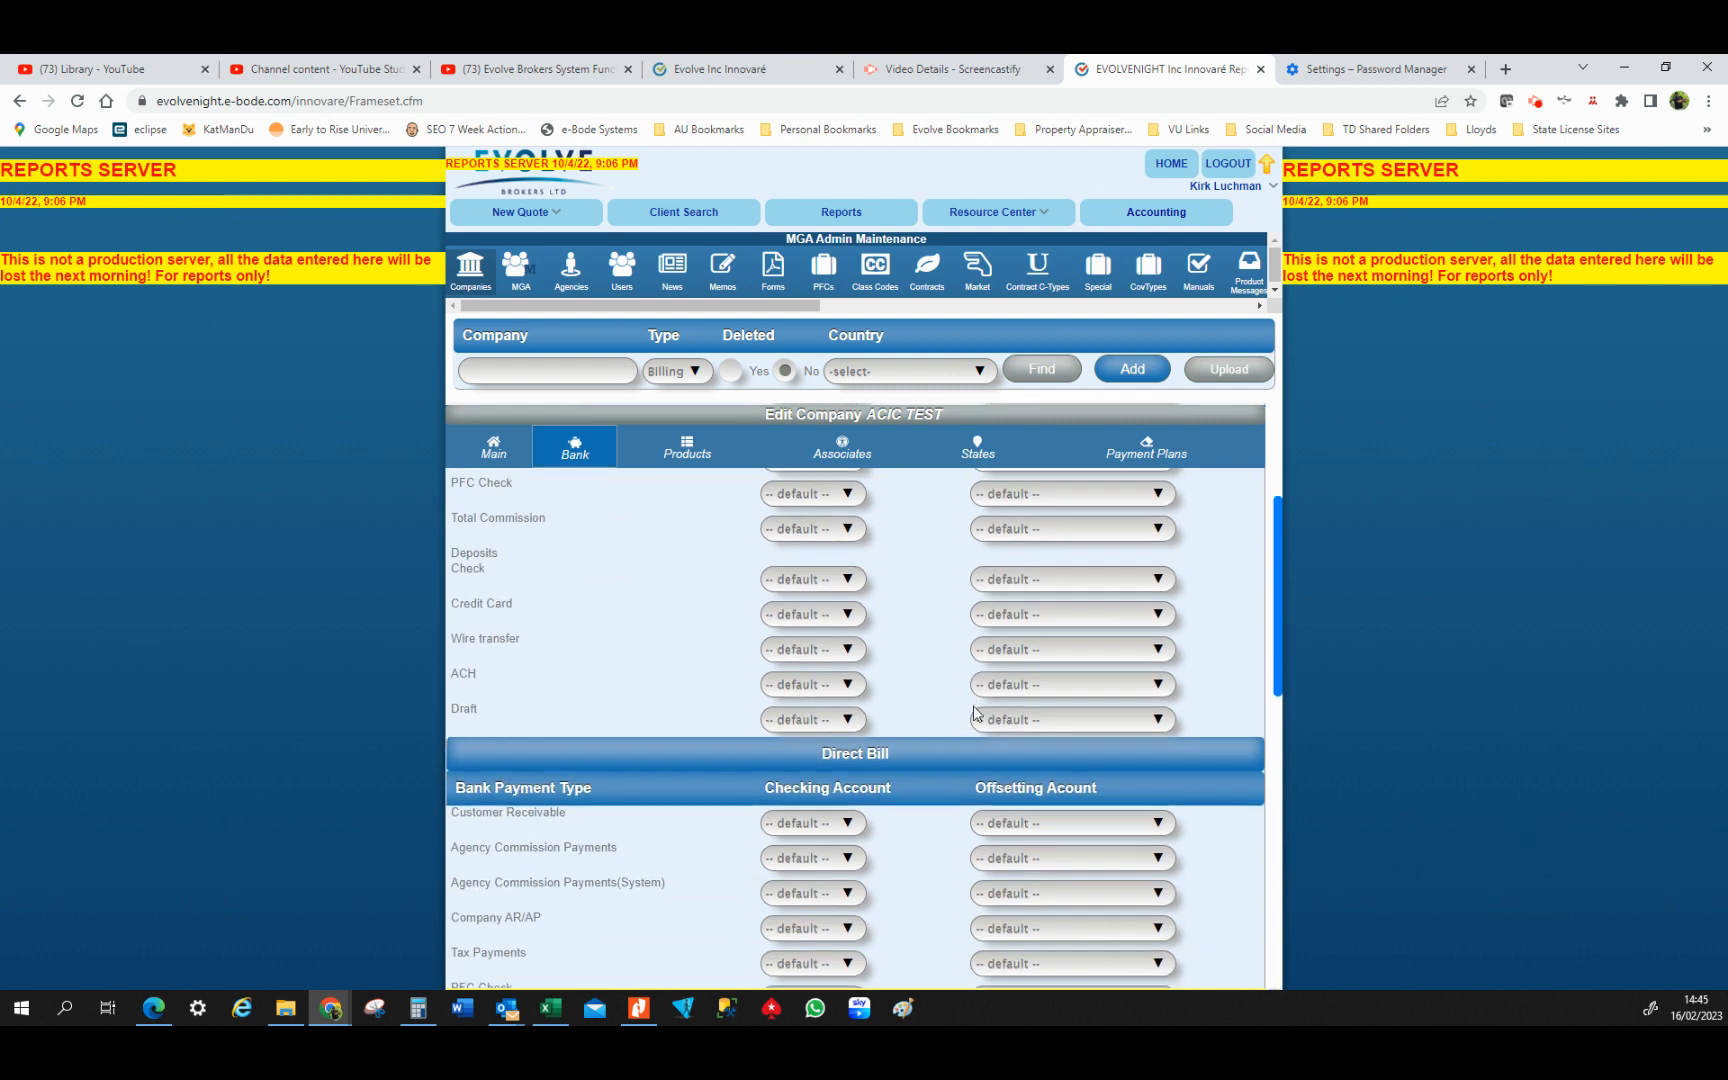
scroll(1005, 875, down, 4)
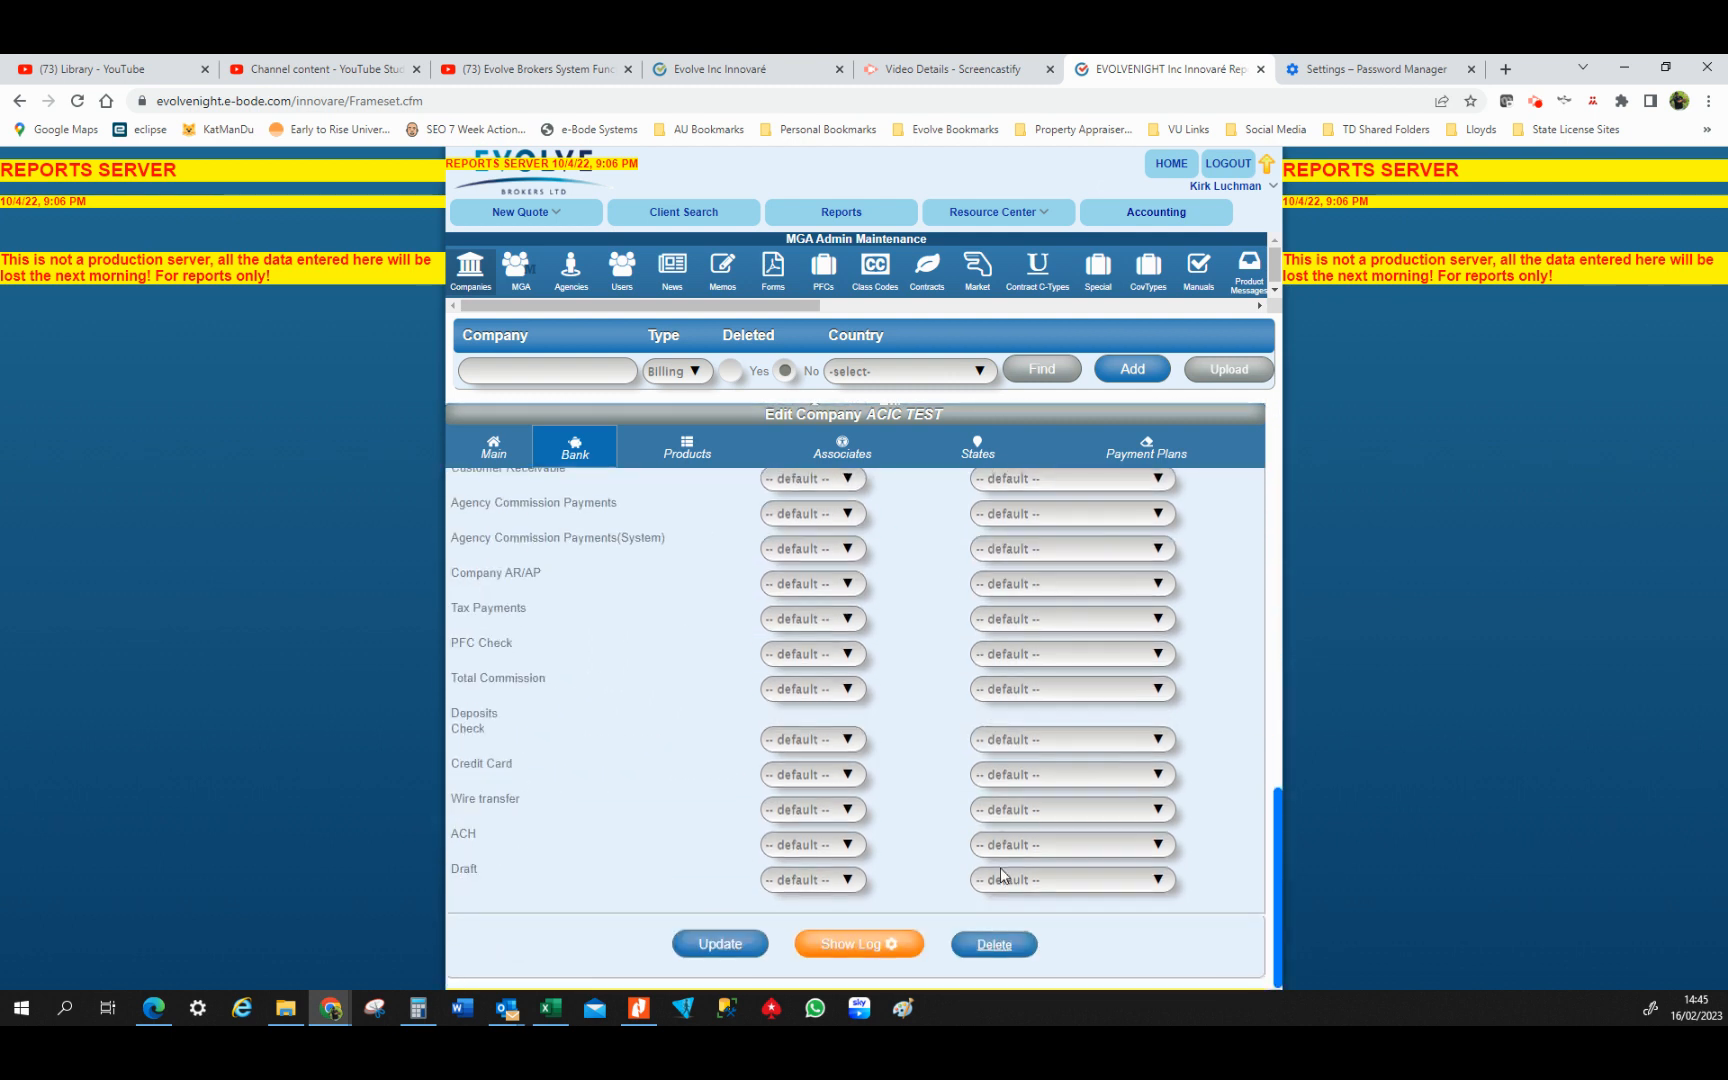
scroll(1000, 870, up, 7)
Add a General Liability product line for Colorado to the company
click(687, 447)
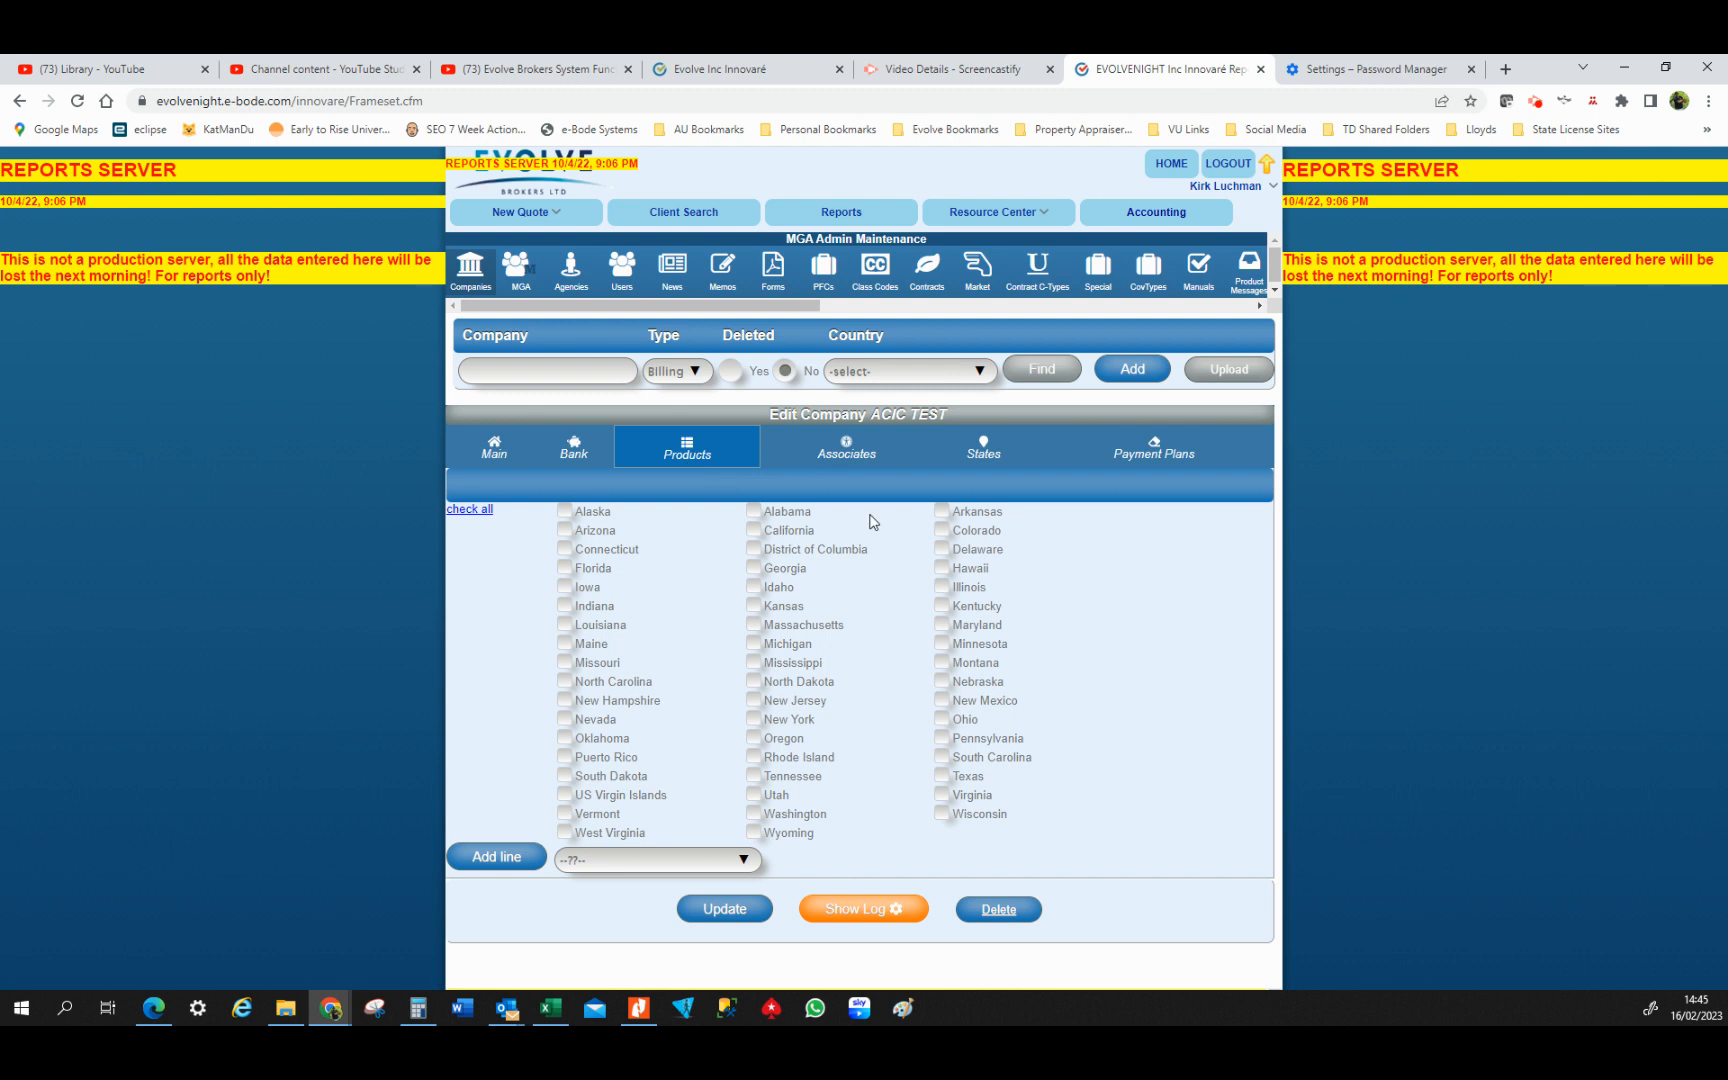
click(941, 530)
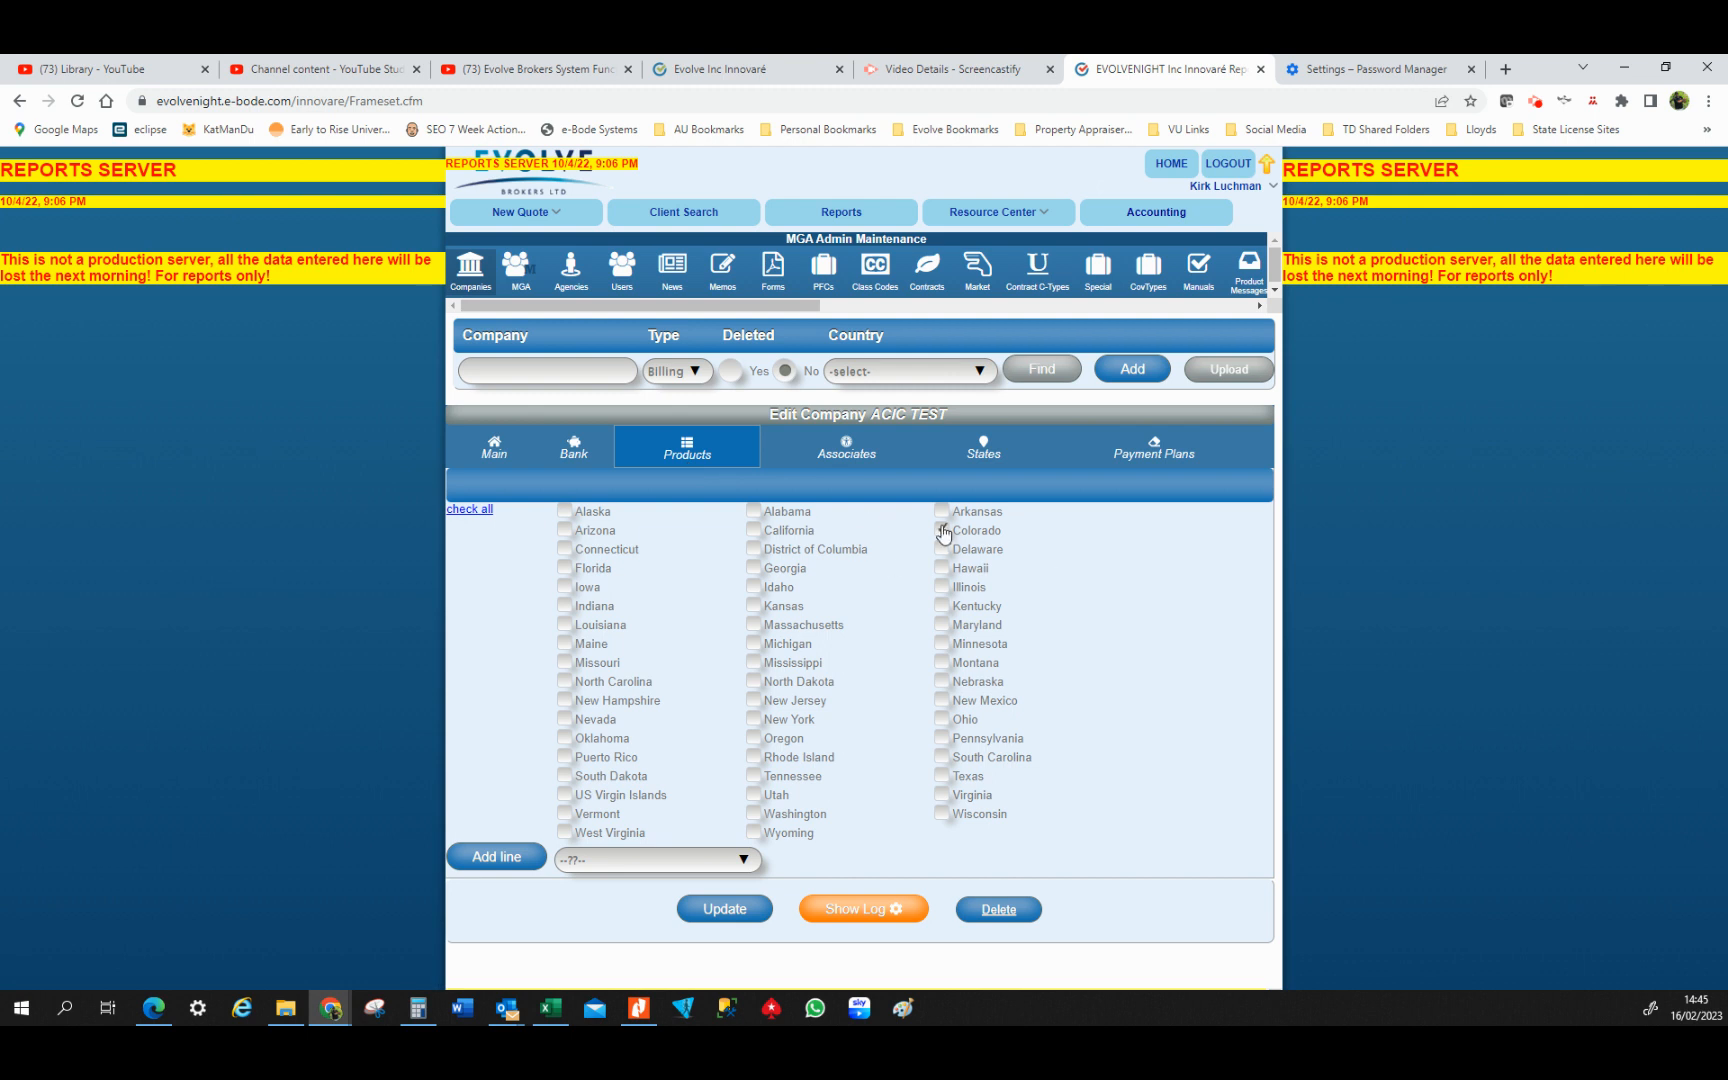
click(508, 857)
click(942, 530)
click(668, 862)
key(g)
key(Down)
key(Down)
key(Return)
click(494, 858)
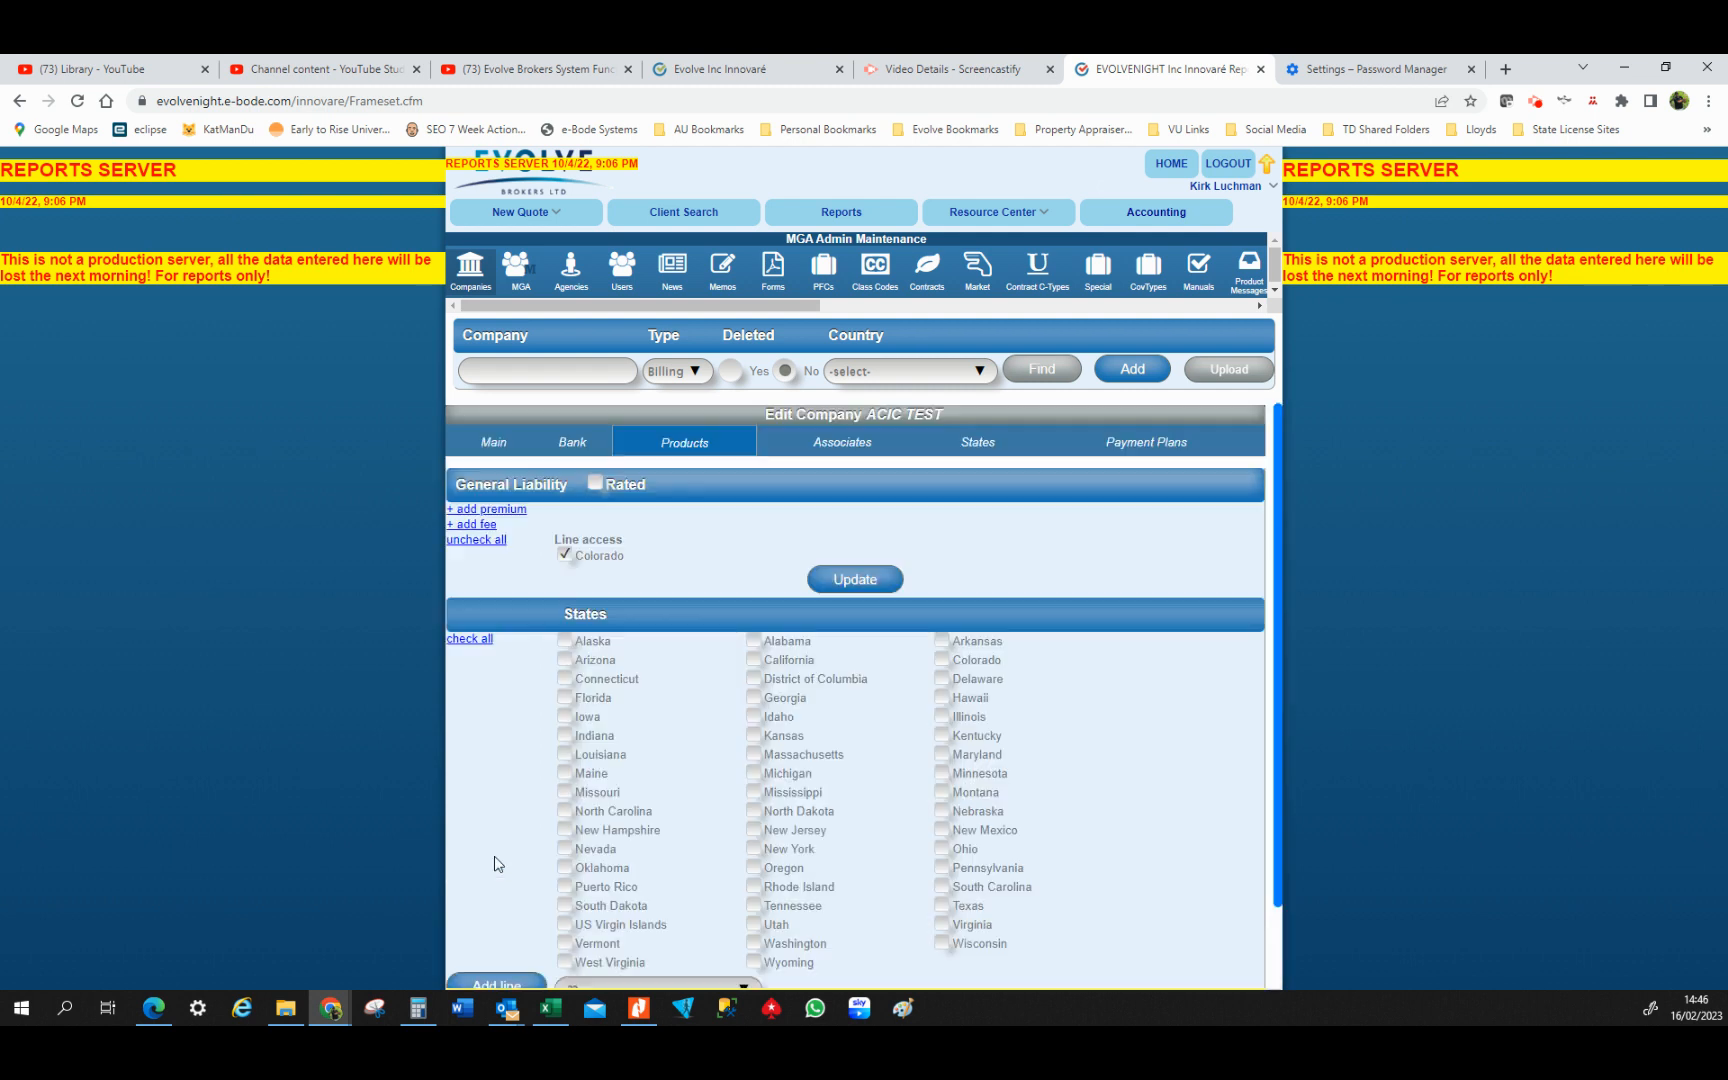
drag(455, 492, 552, 487)
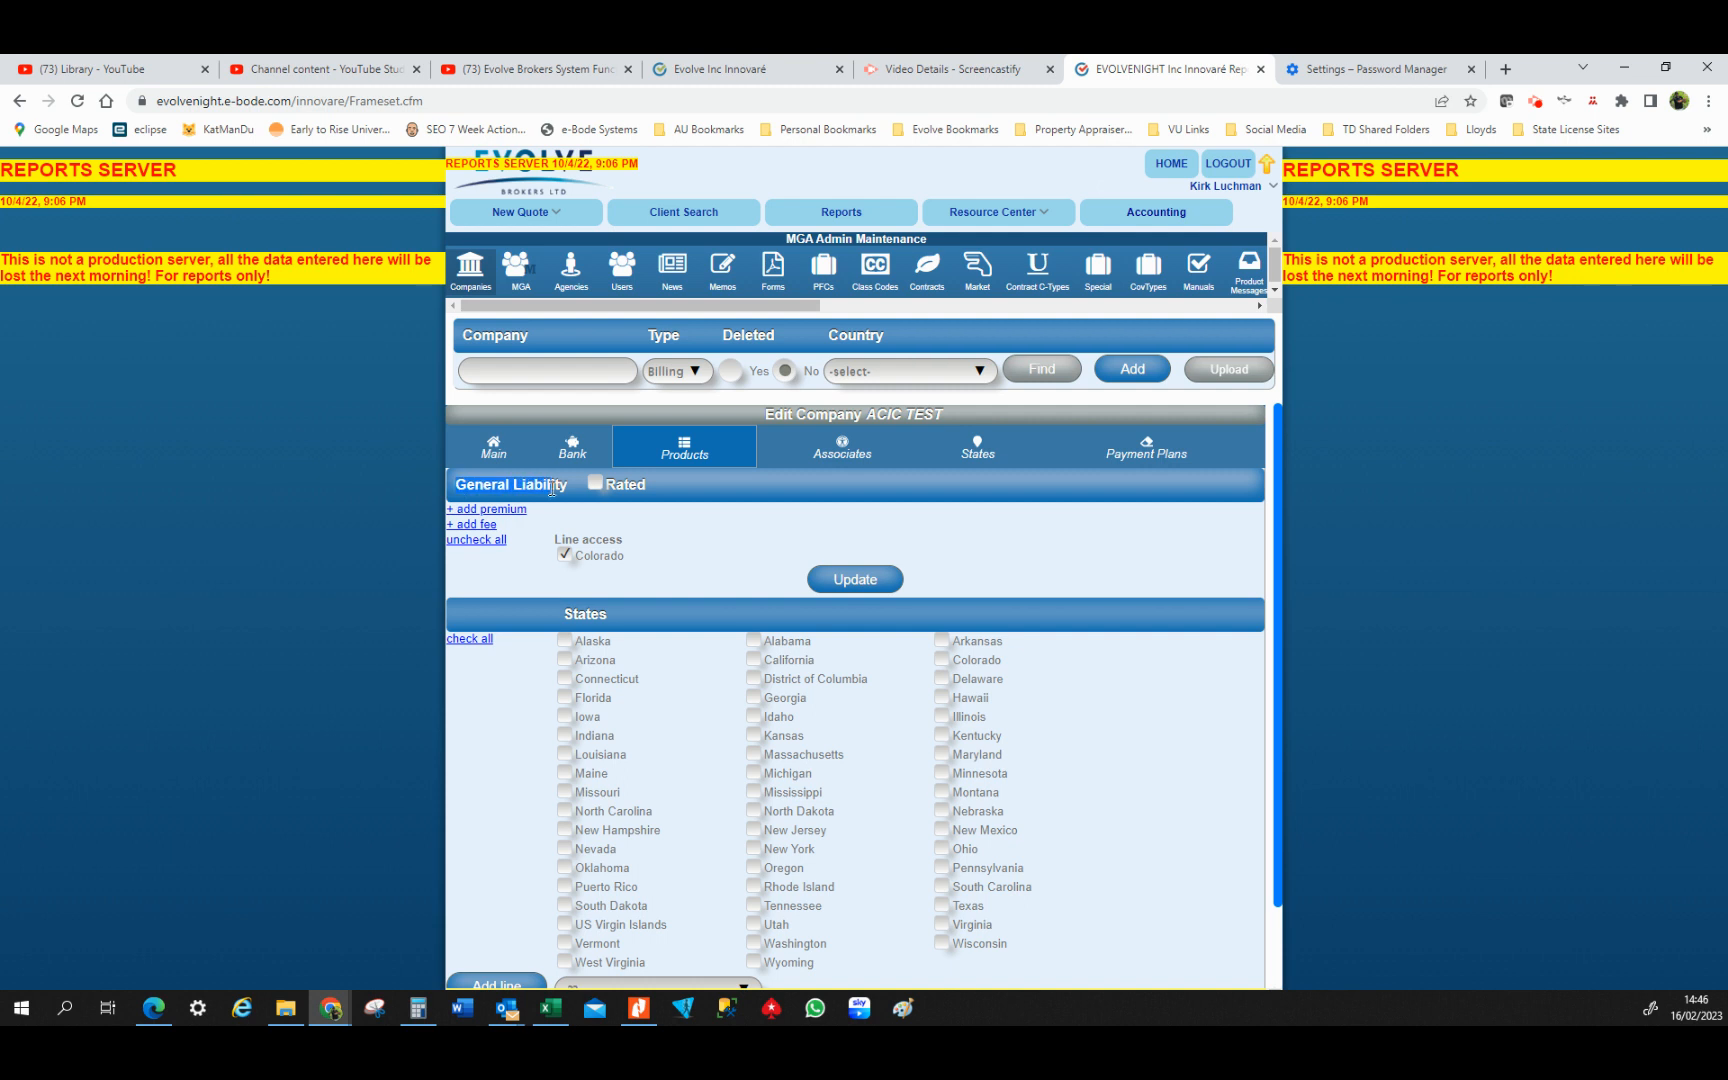
drag(583, 555, 625, 555)
Try to add a General Liability premium with 10.00 agency and 11.00 MGA commission without choosing a premium type
click(490, 510)
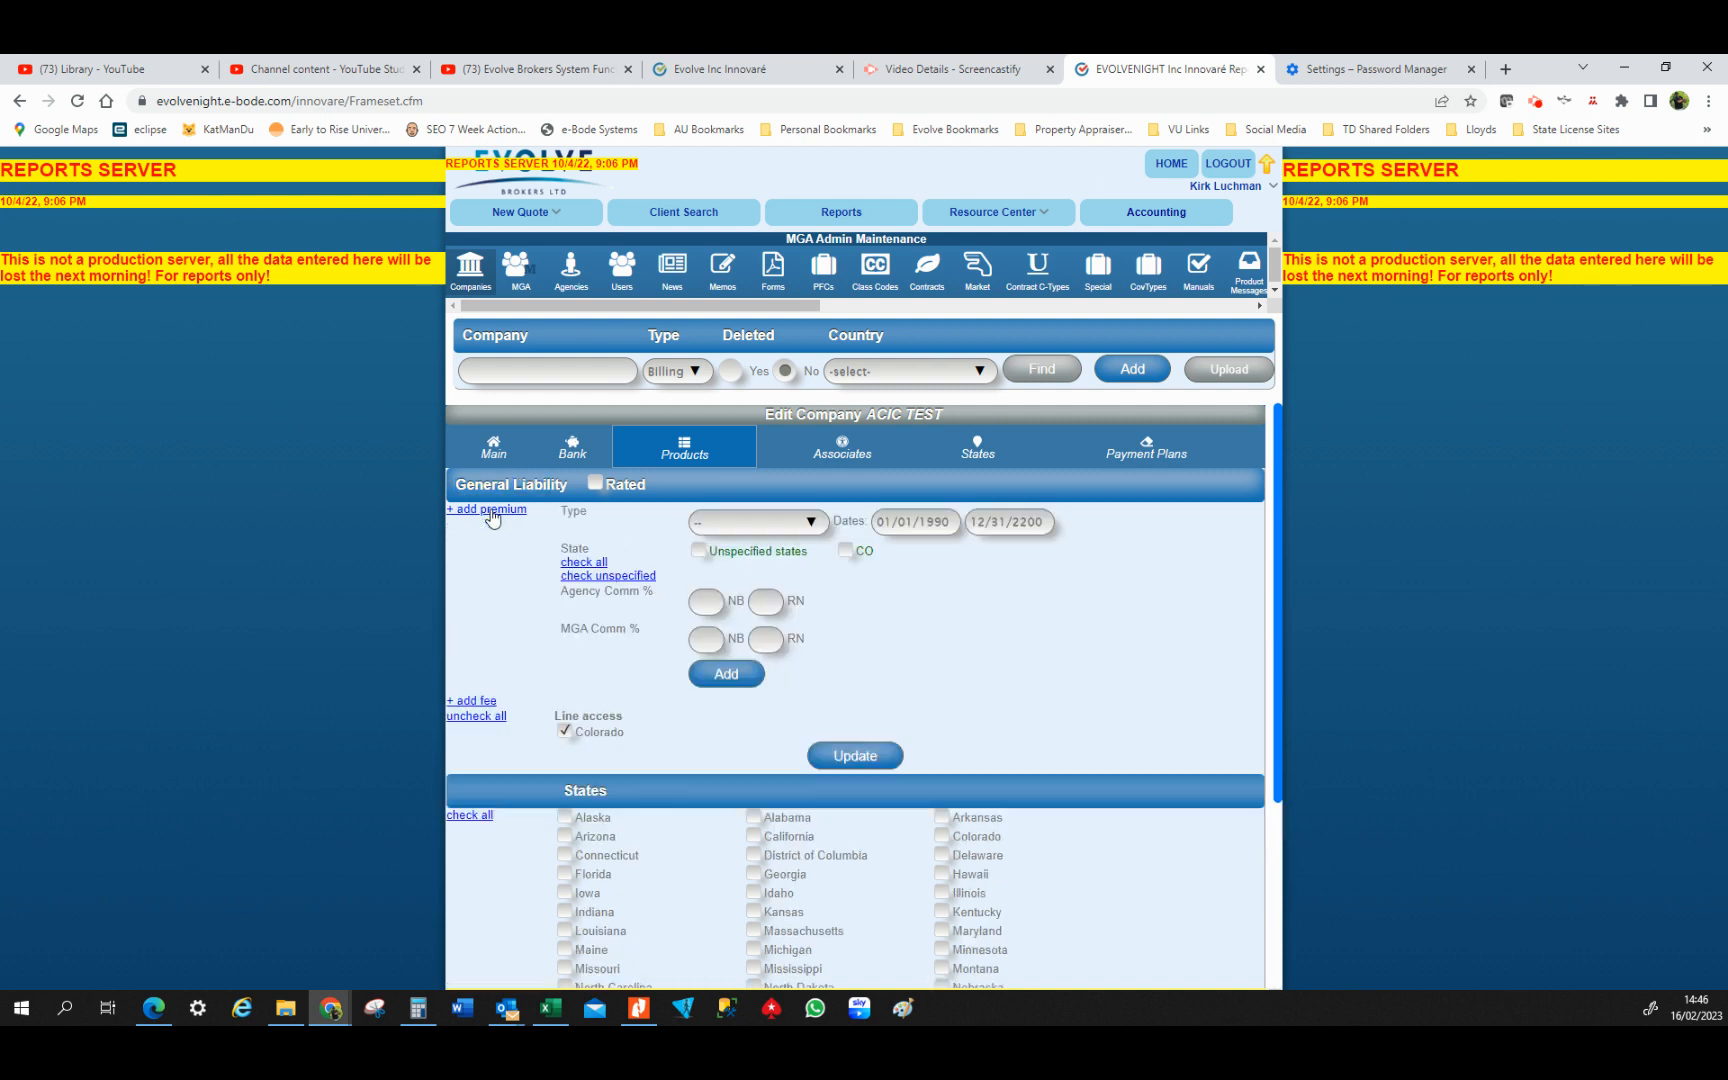
click(747, 520)
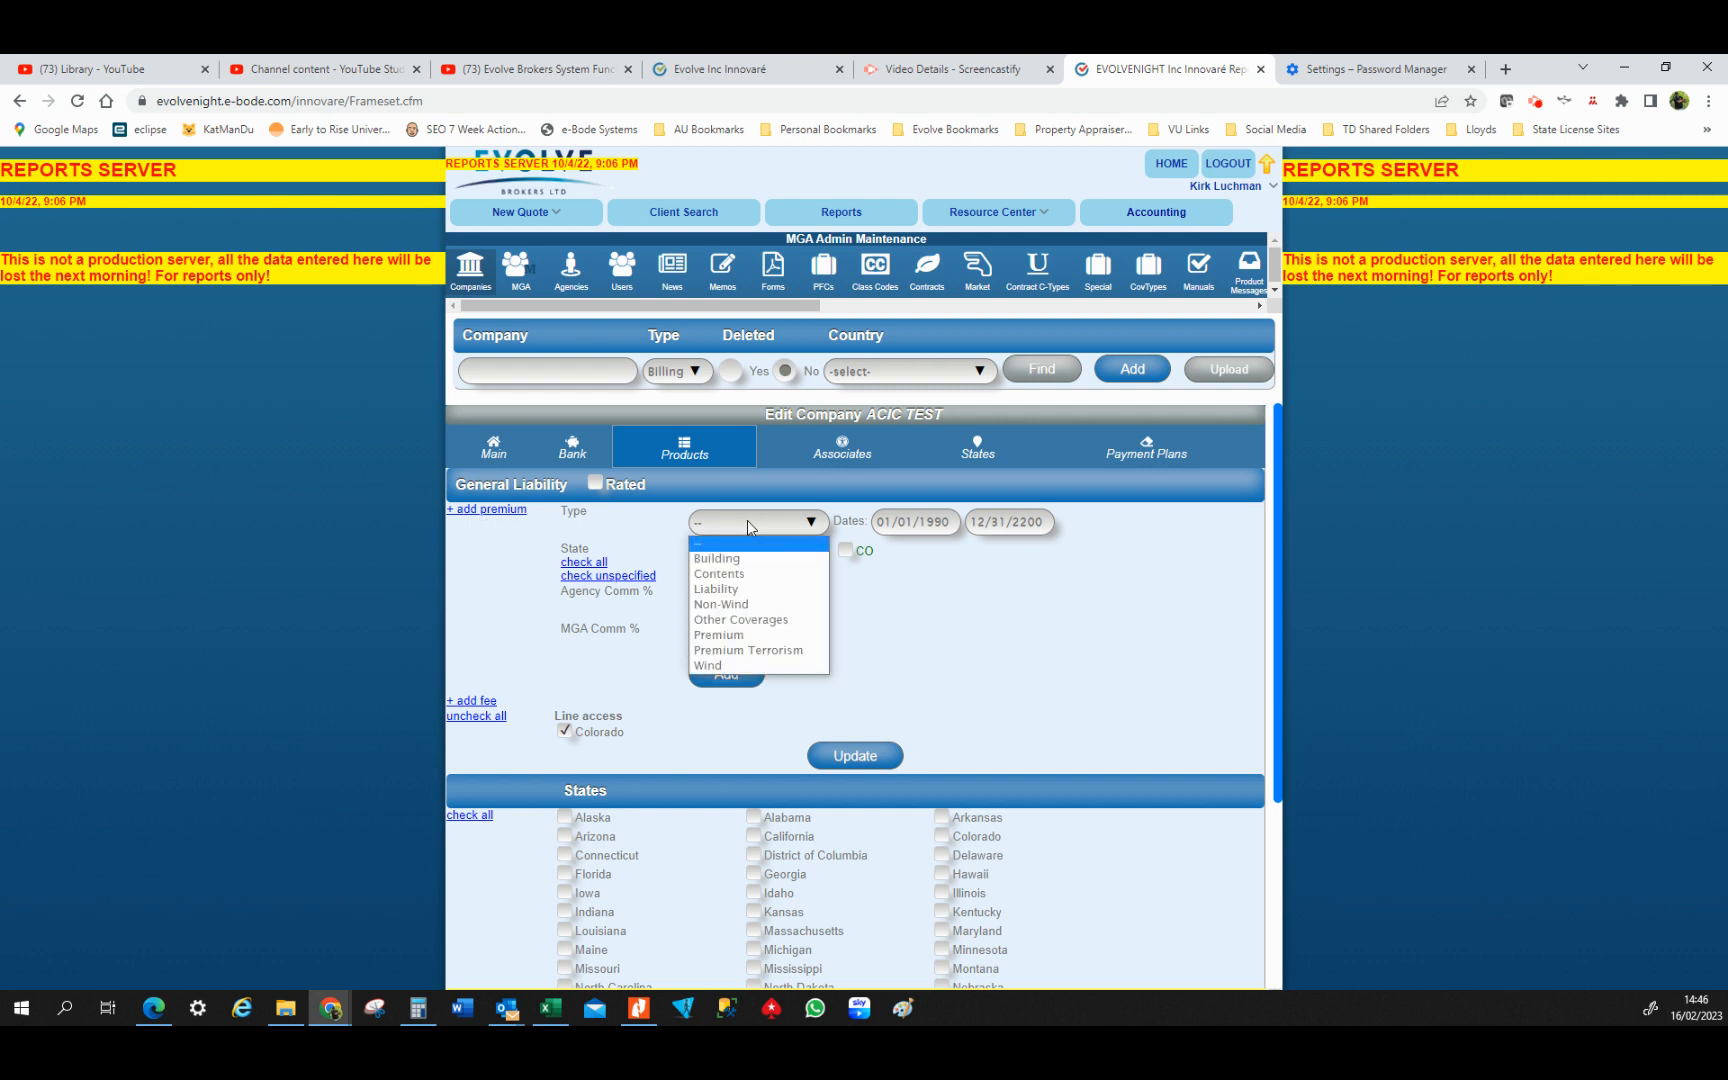
click(882, 600)
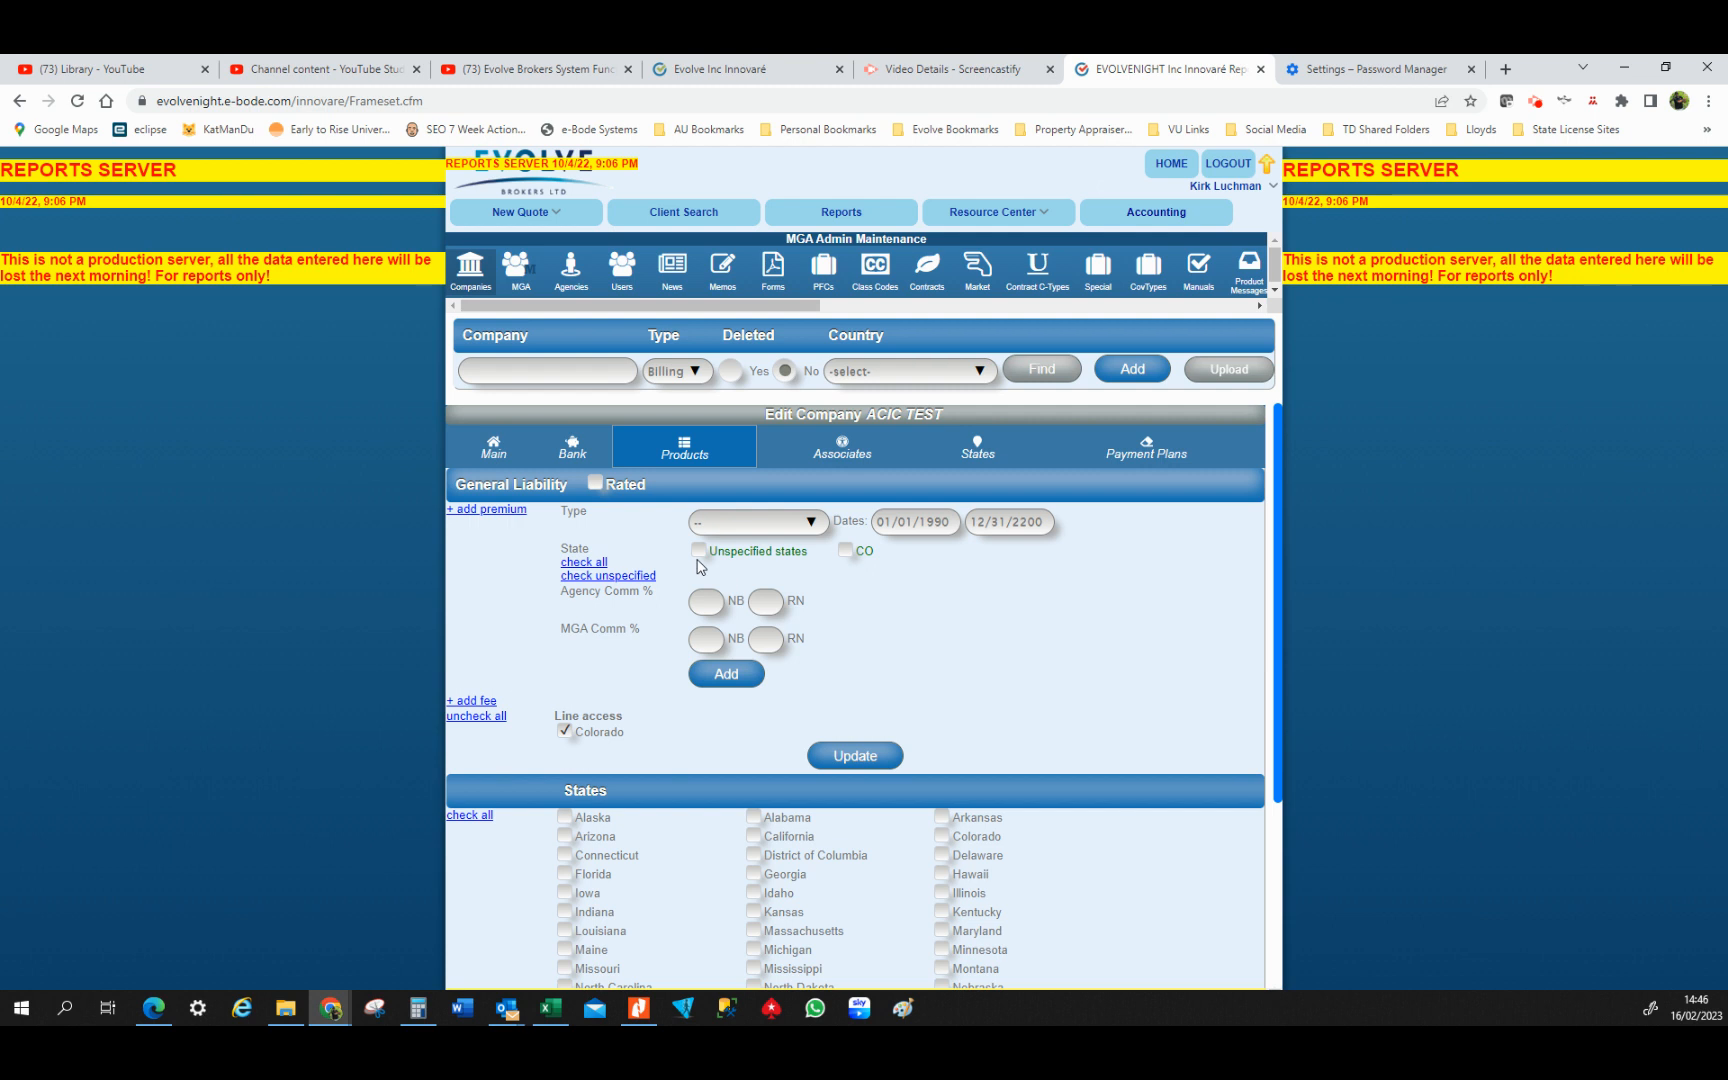
click(731, 550)
drag(727, 551, 795, 556)
click(711, 602)
text(10.00)
key(Tab)
text(0.00)
click(706, 641)
text(11.011.00)
click(726, 676)
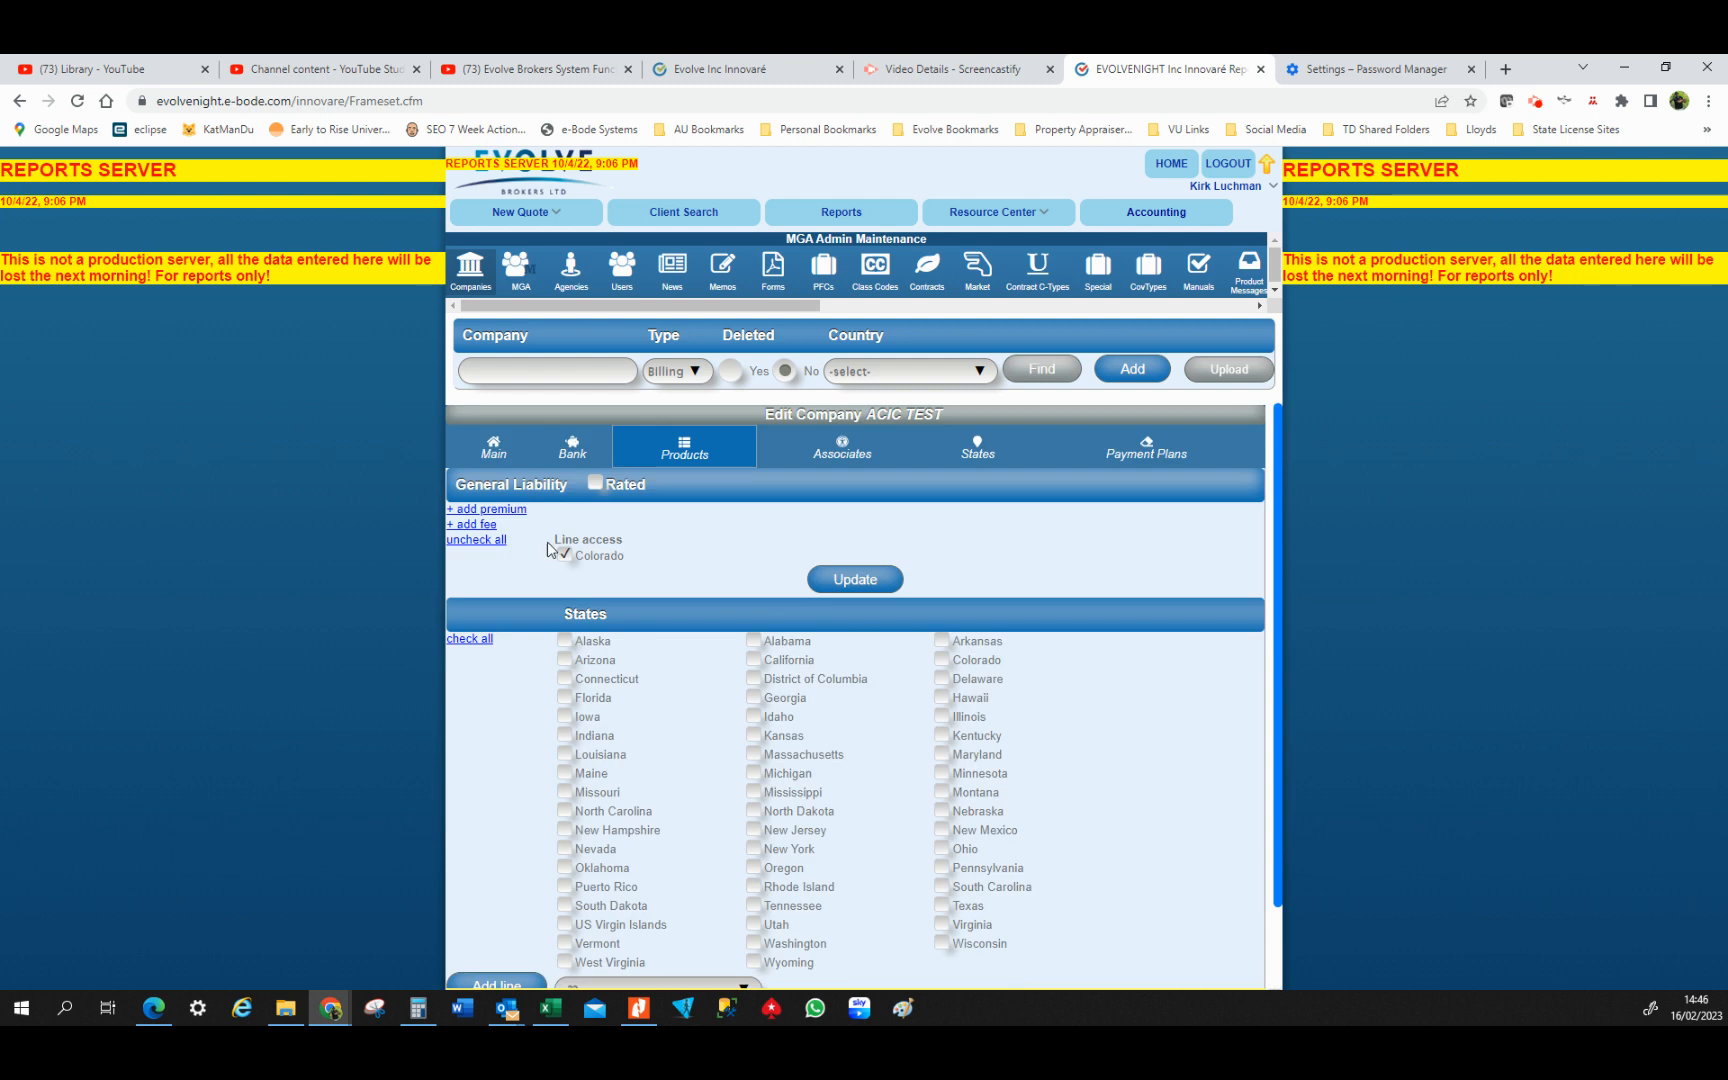
Try to save a premium entry with 10 and 11 percent commissions by updating the General Liability line
click(512, 511)
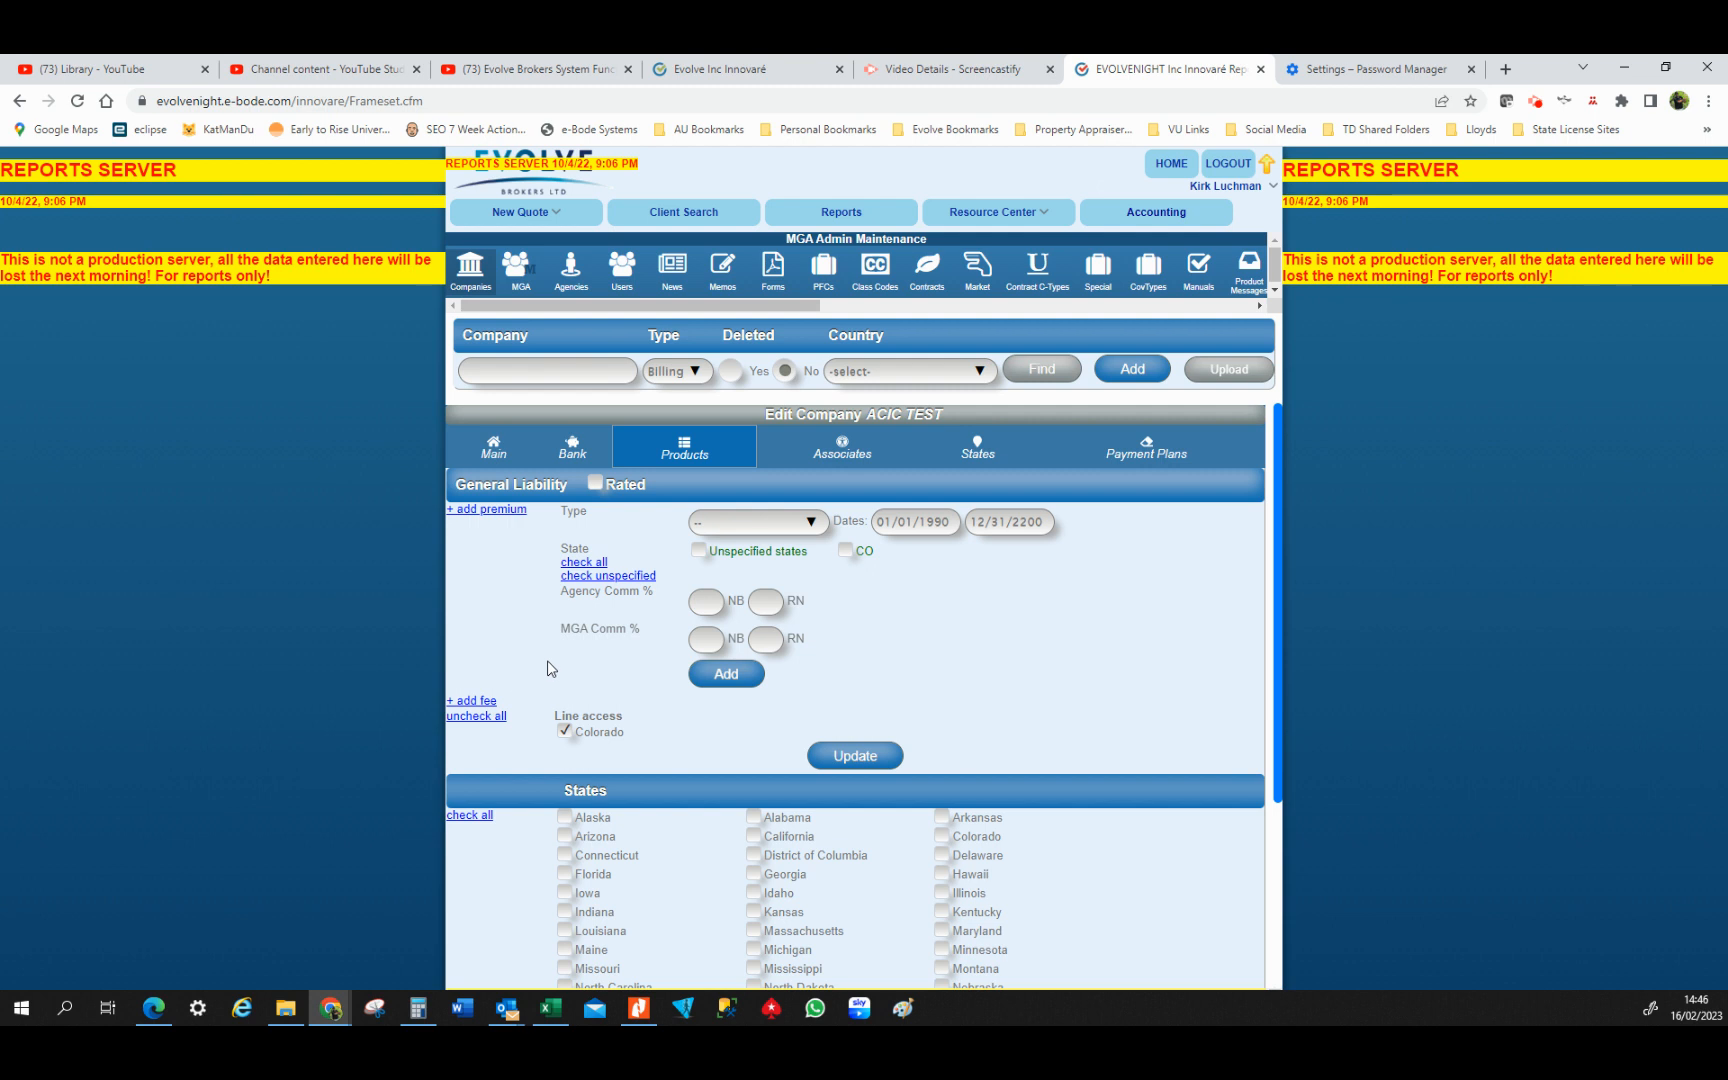
text(10)
key(Tab)
text(11)
click(856, 757)
Add a General Liability entry of type Premium for unspecified states with 10% agency and 11% MGA commission for new business and renewals
click(478, 512)
click(707, 598)
text(10)
key(Tab)
text(1)
click(698, 549)
click(808, 538)
click(750, 635)
click(718, 678)
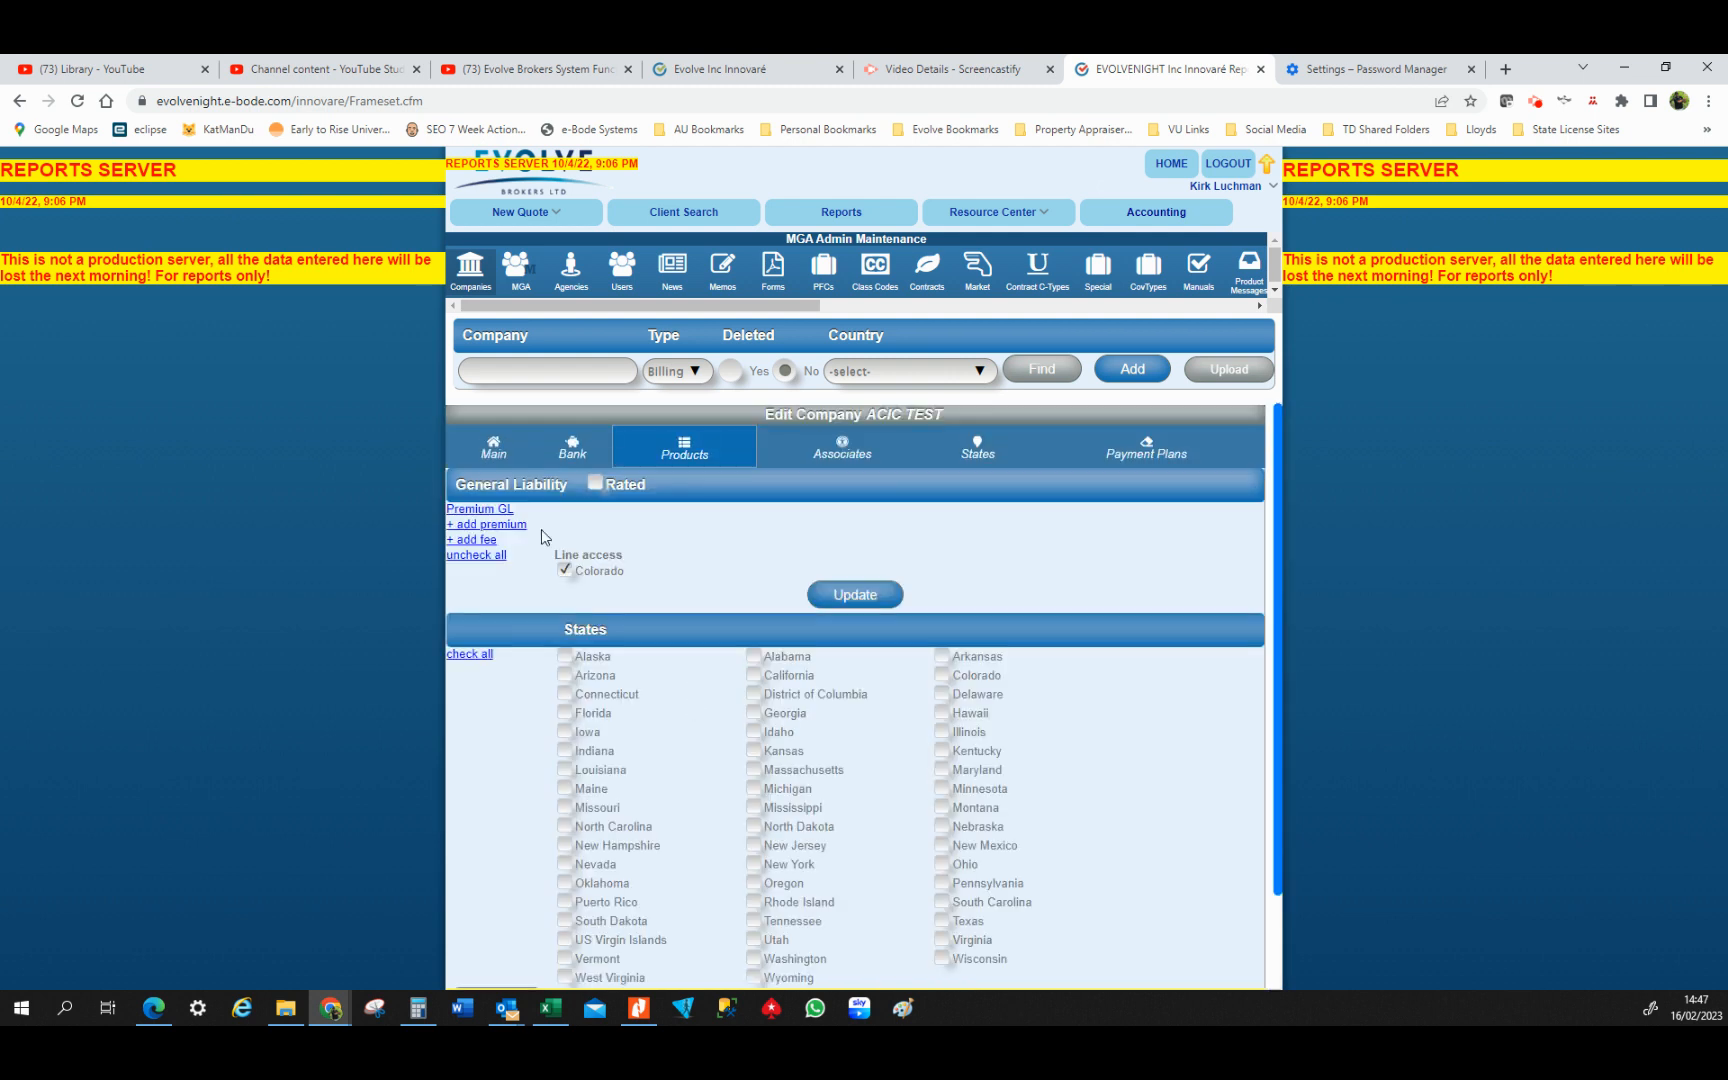
Review the agency and MGA commission percentages stored for the General Liability premium
click(493, 511)
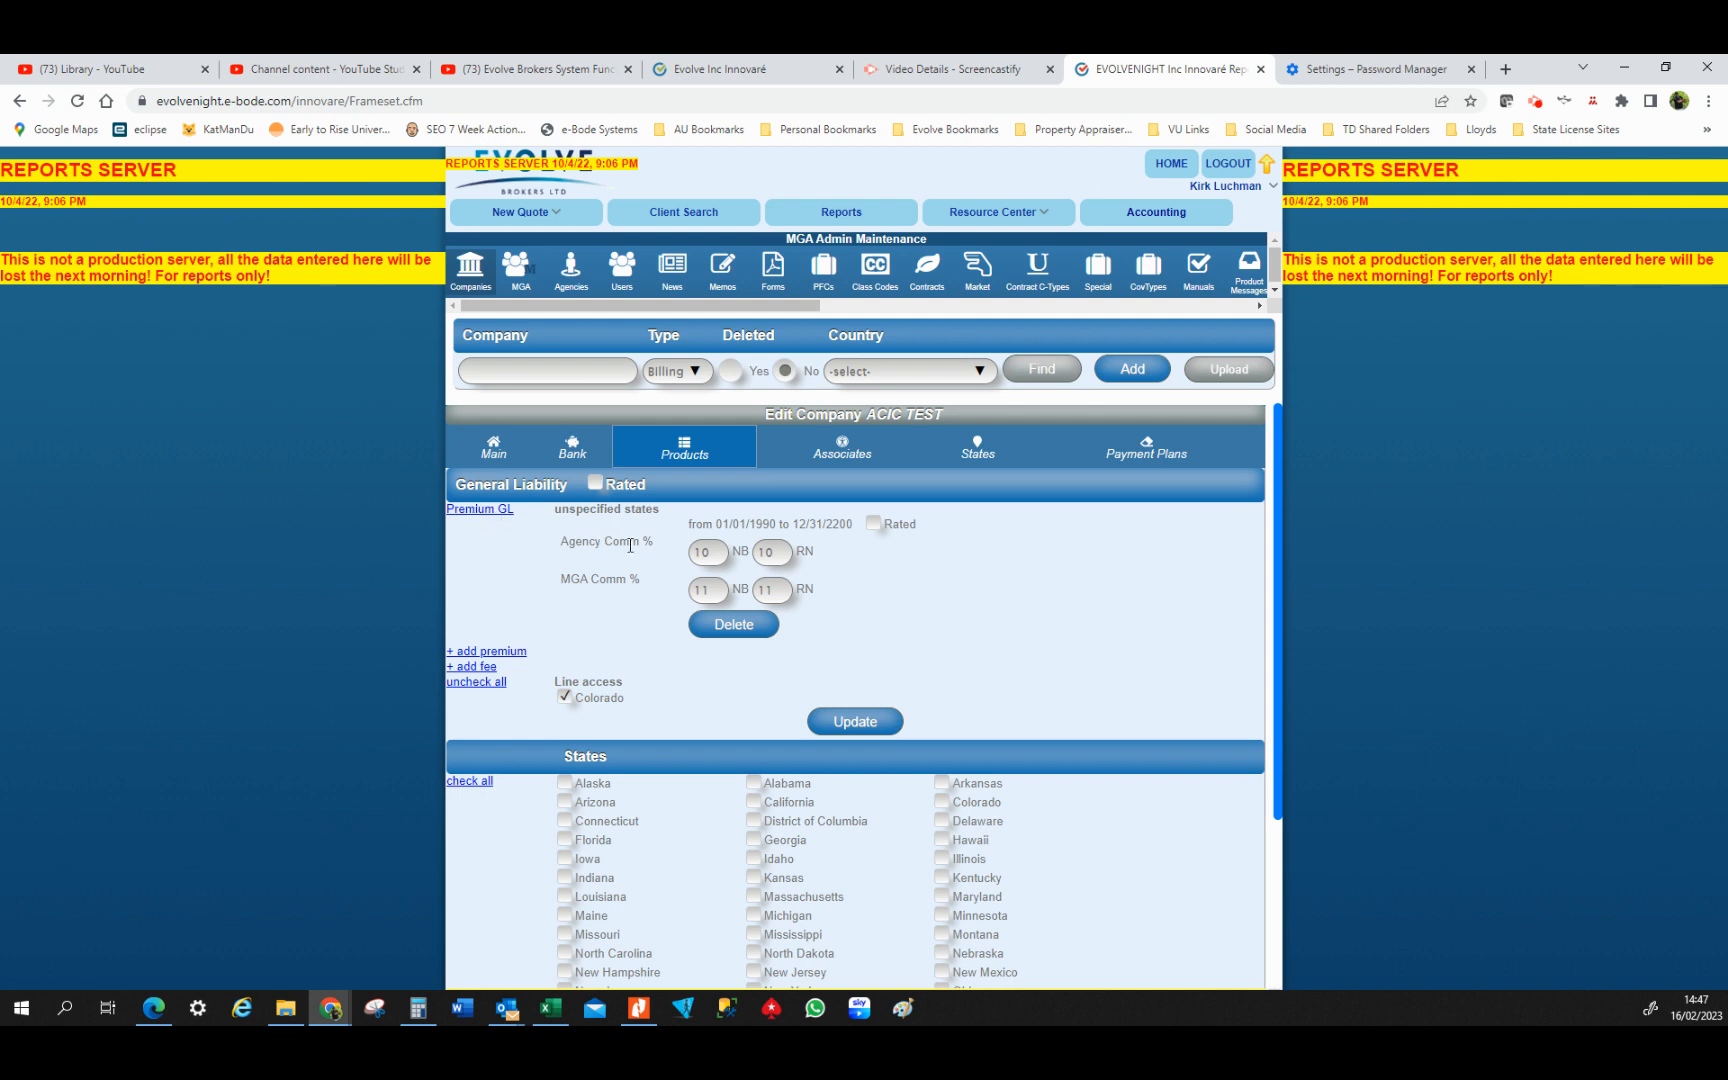
click(703, 552)
key(Tab)
key(Tab)
key(Tab)
Set up a new Policy fee for unspecified states with a base of 75.00 and charging on endorsements turned off
click(476, 666)
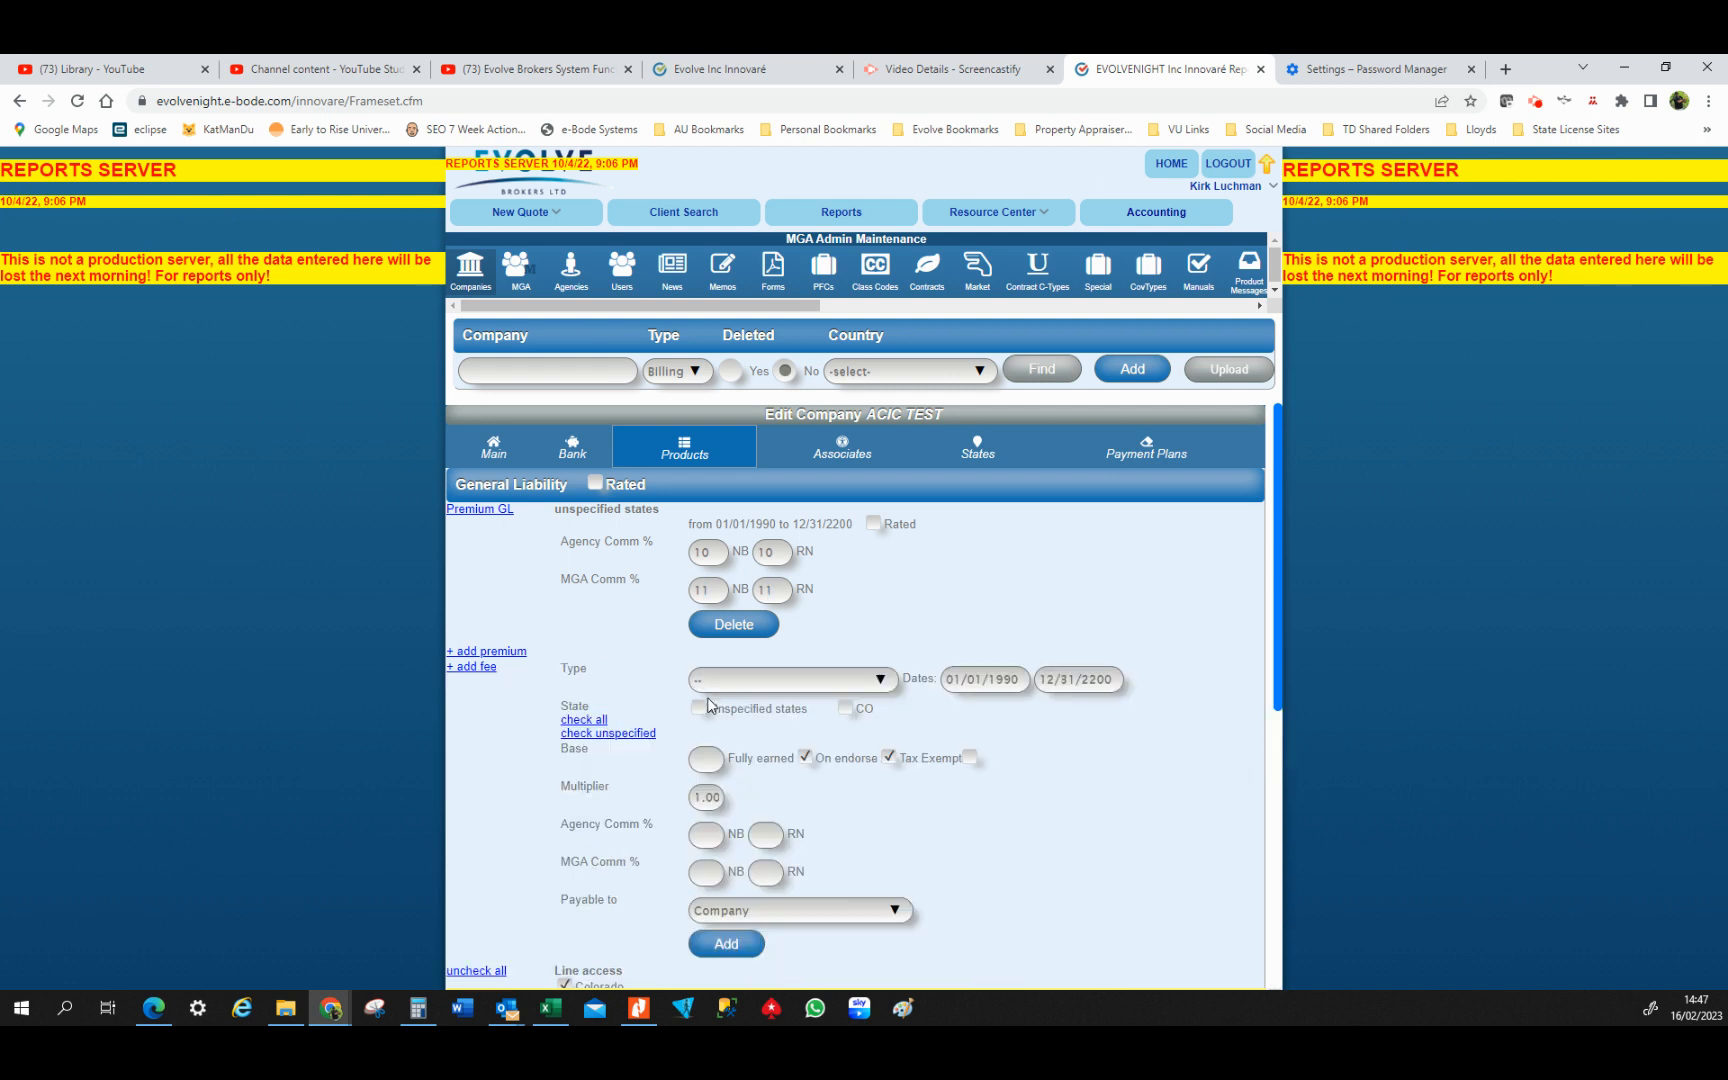
click(761, 684)
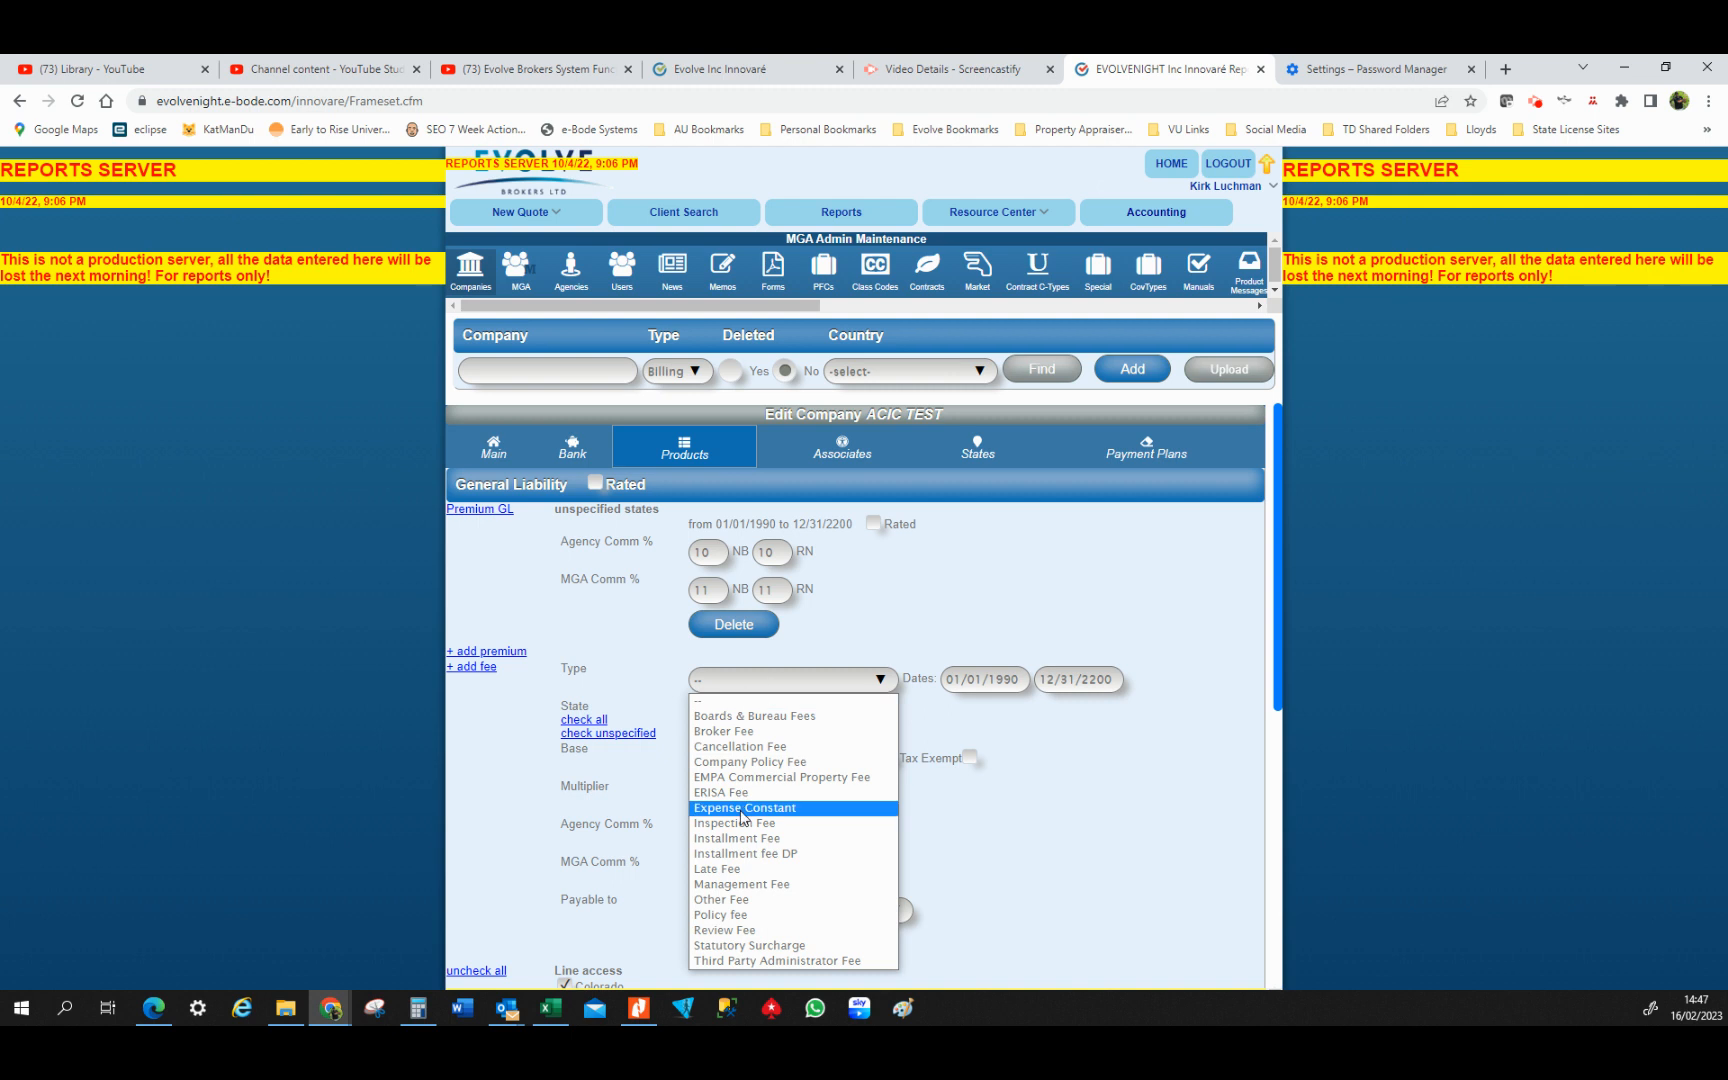
click(741, 917)
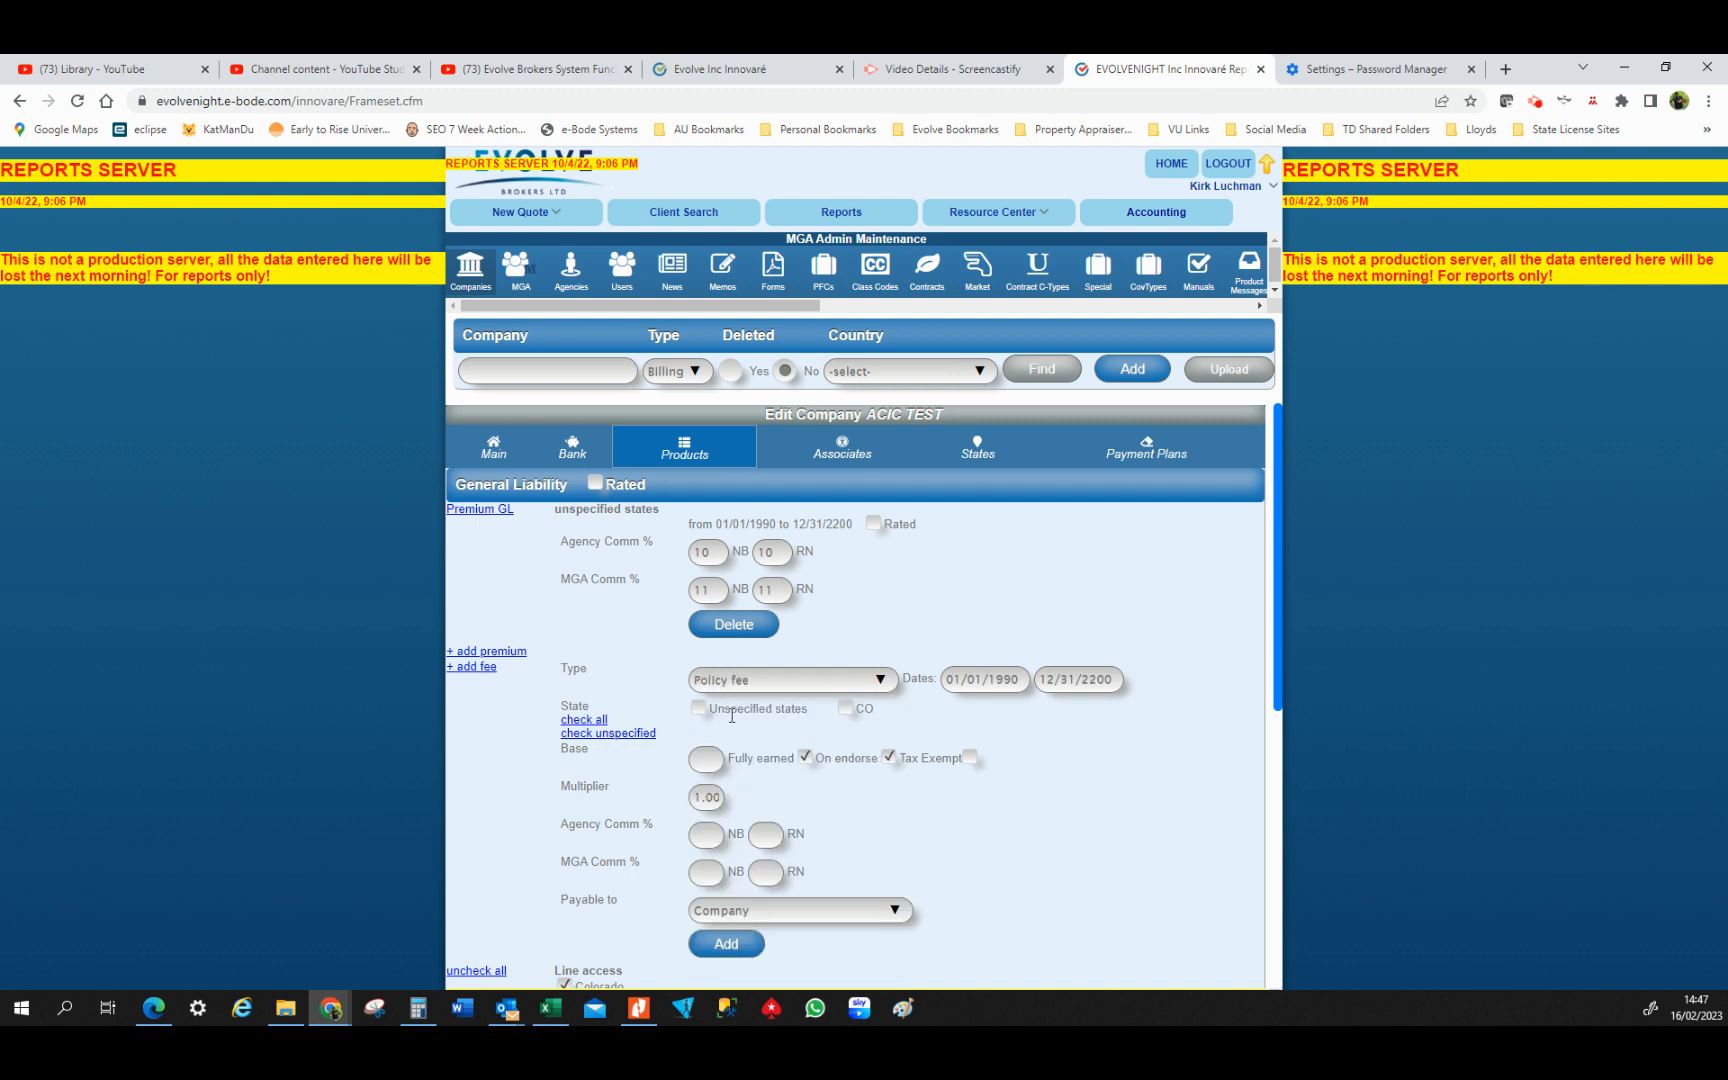
click(706, 762)
text(75.0101)
key(BackSpace)
key(BackSpace)
key(BackSpace)
key(BackSpace)
text(00)
click(888, 757)
drag(842, 759, 942, 760)
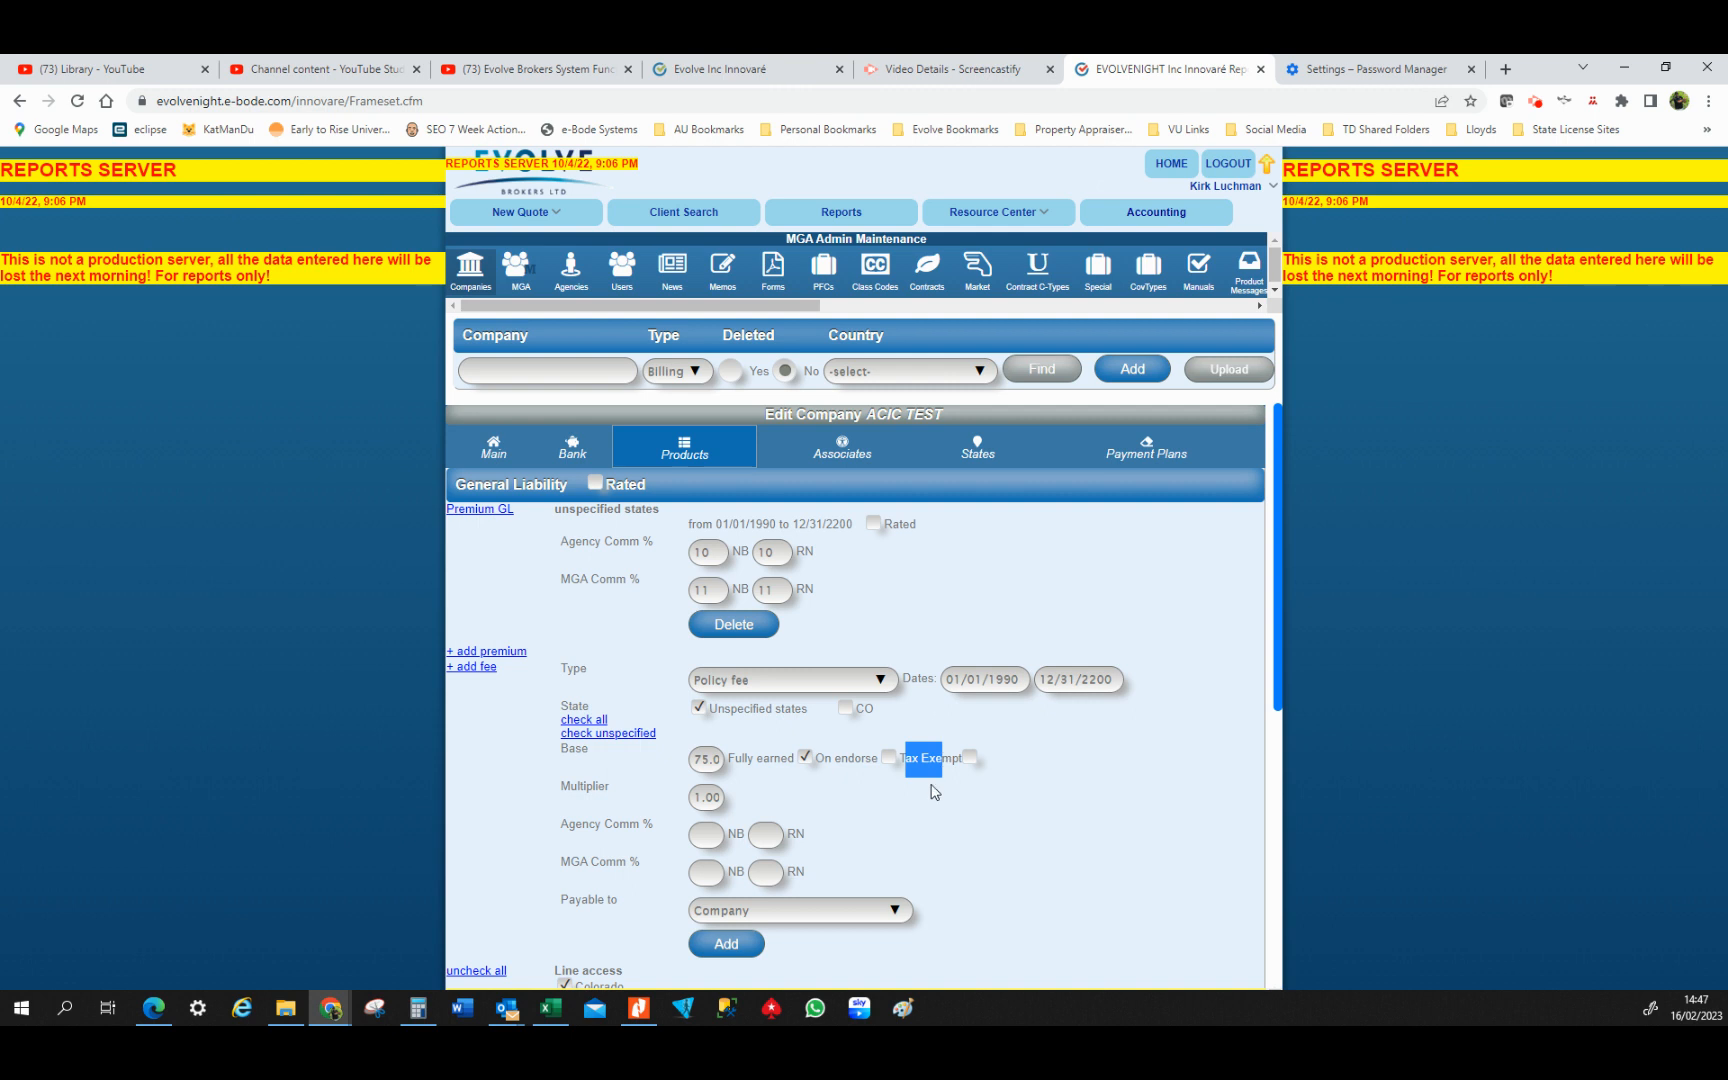
Keep the fee's multiplier at 1.00, enter 100 as its new-business agency commission percentage, and add the fee
drag(697, 796, 721, 796)
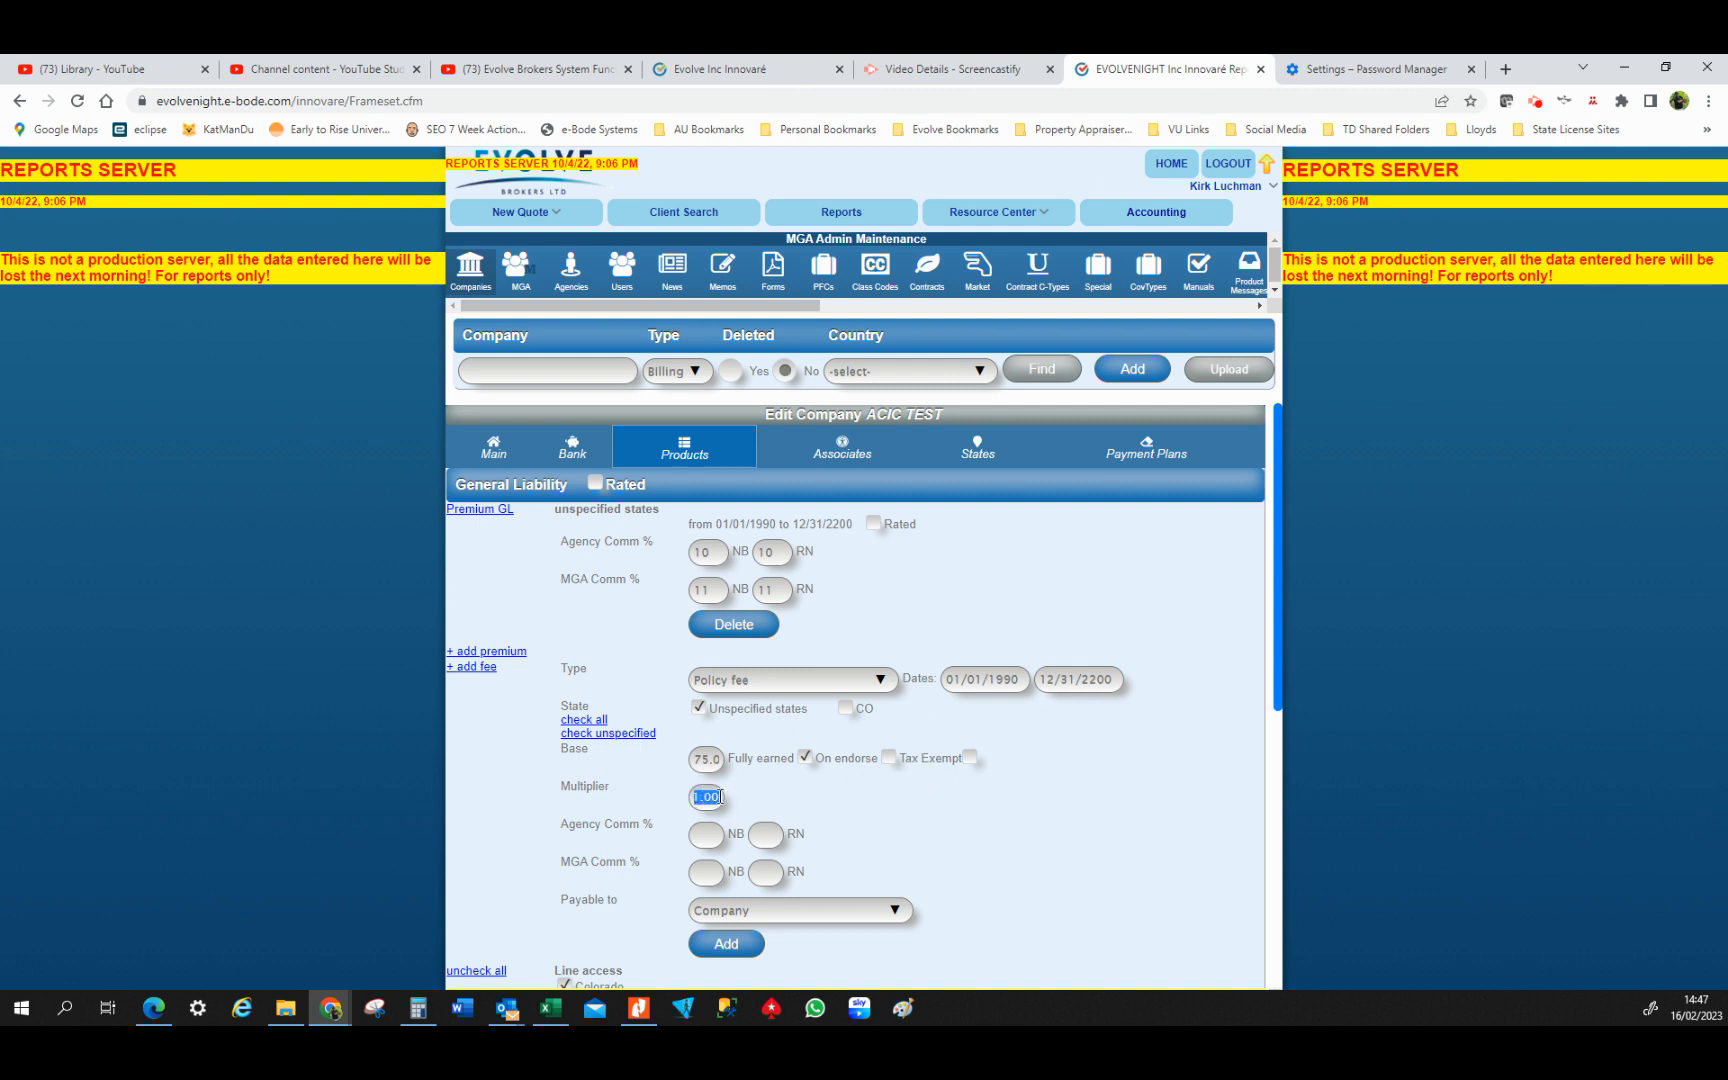
click(701, 798)
double_click(694, 797)
click(703, 834)
text(100)
click(729, 955)
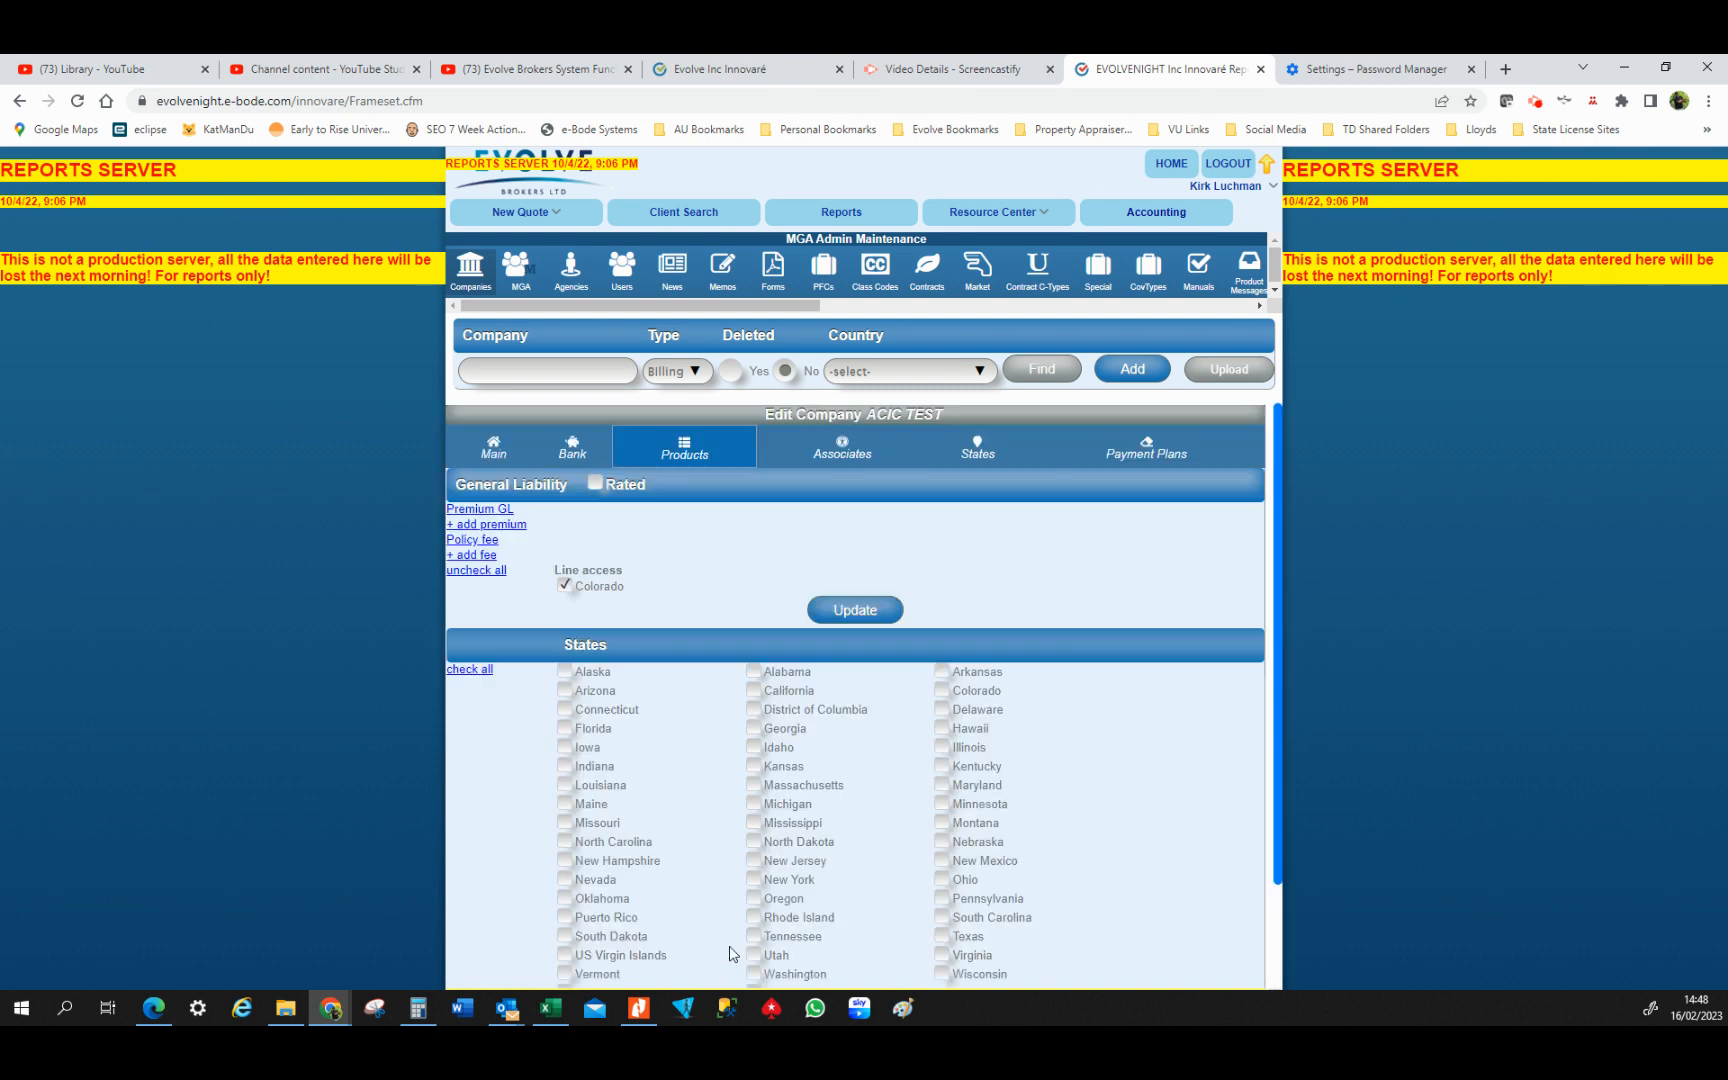
Review the base, multiplier, commissions and payee stored for the General Liability policy fee
click(479, 541)
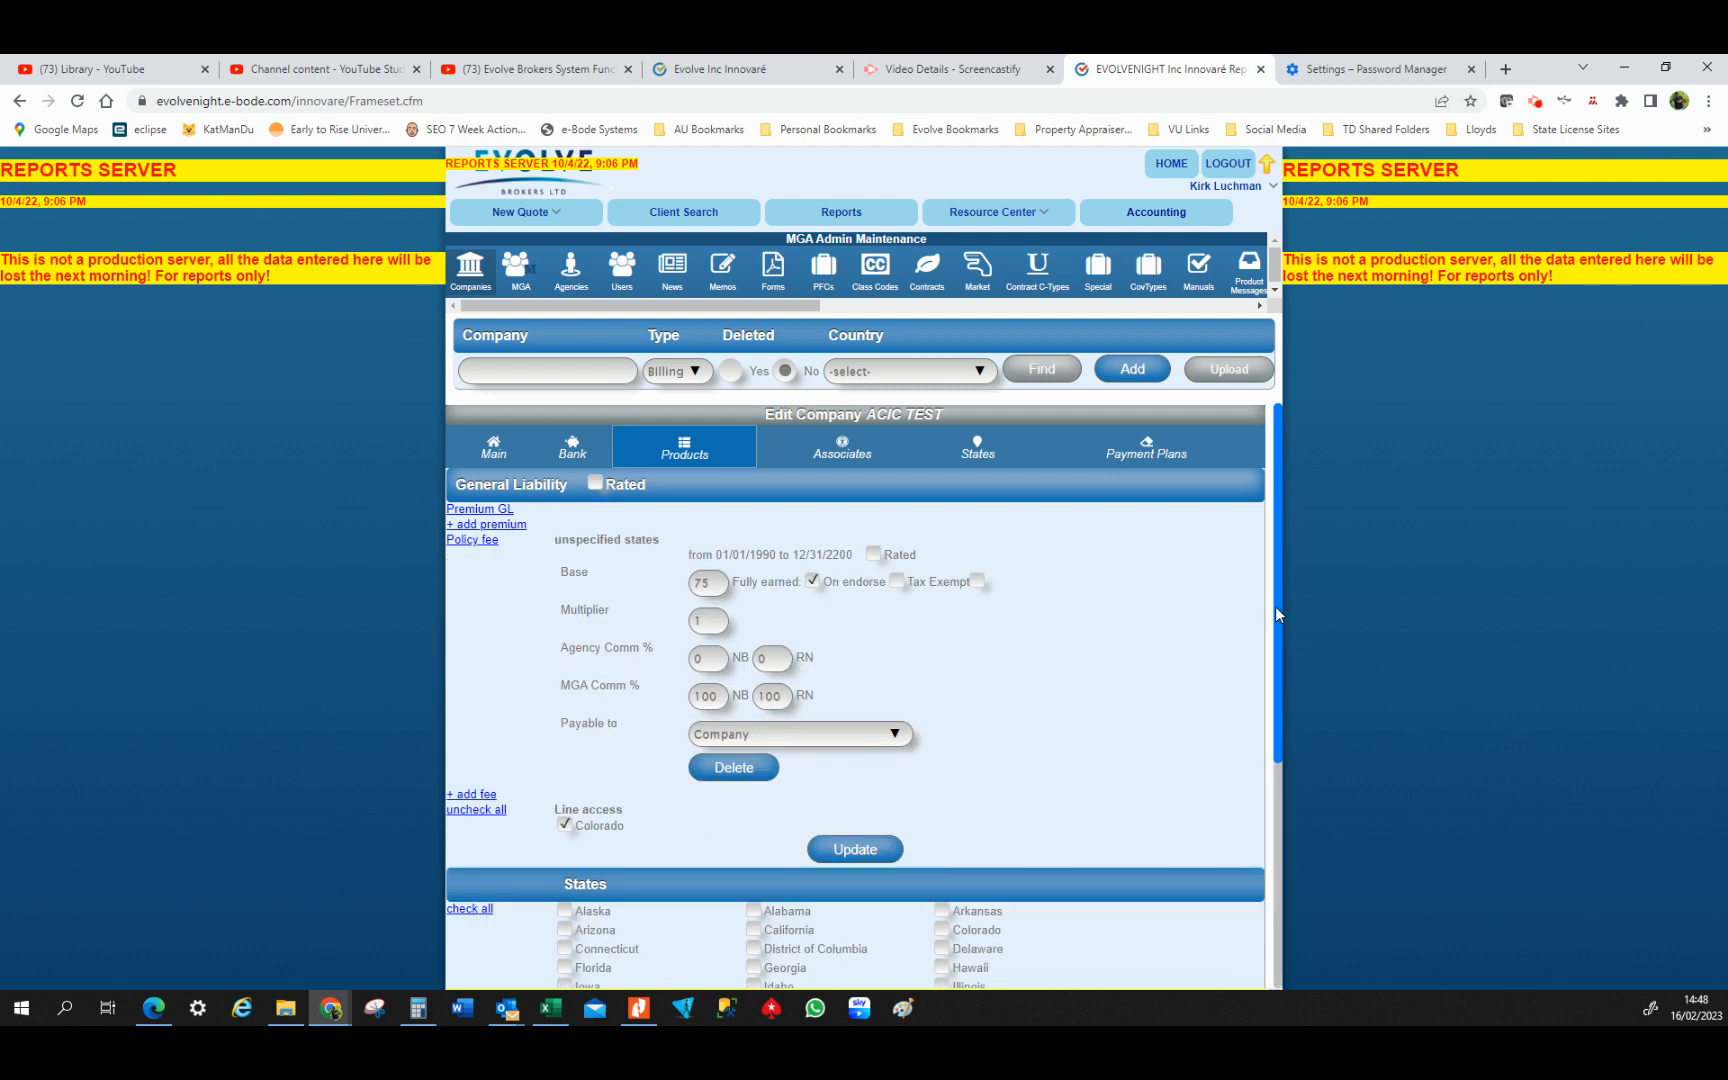
mouse_move(1274, 606)
mouse_down()
mouse_move(1282, 776)
mouse_move(1267, 577)
mouse_up()
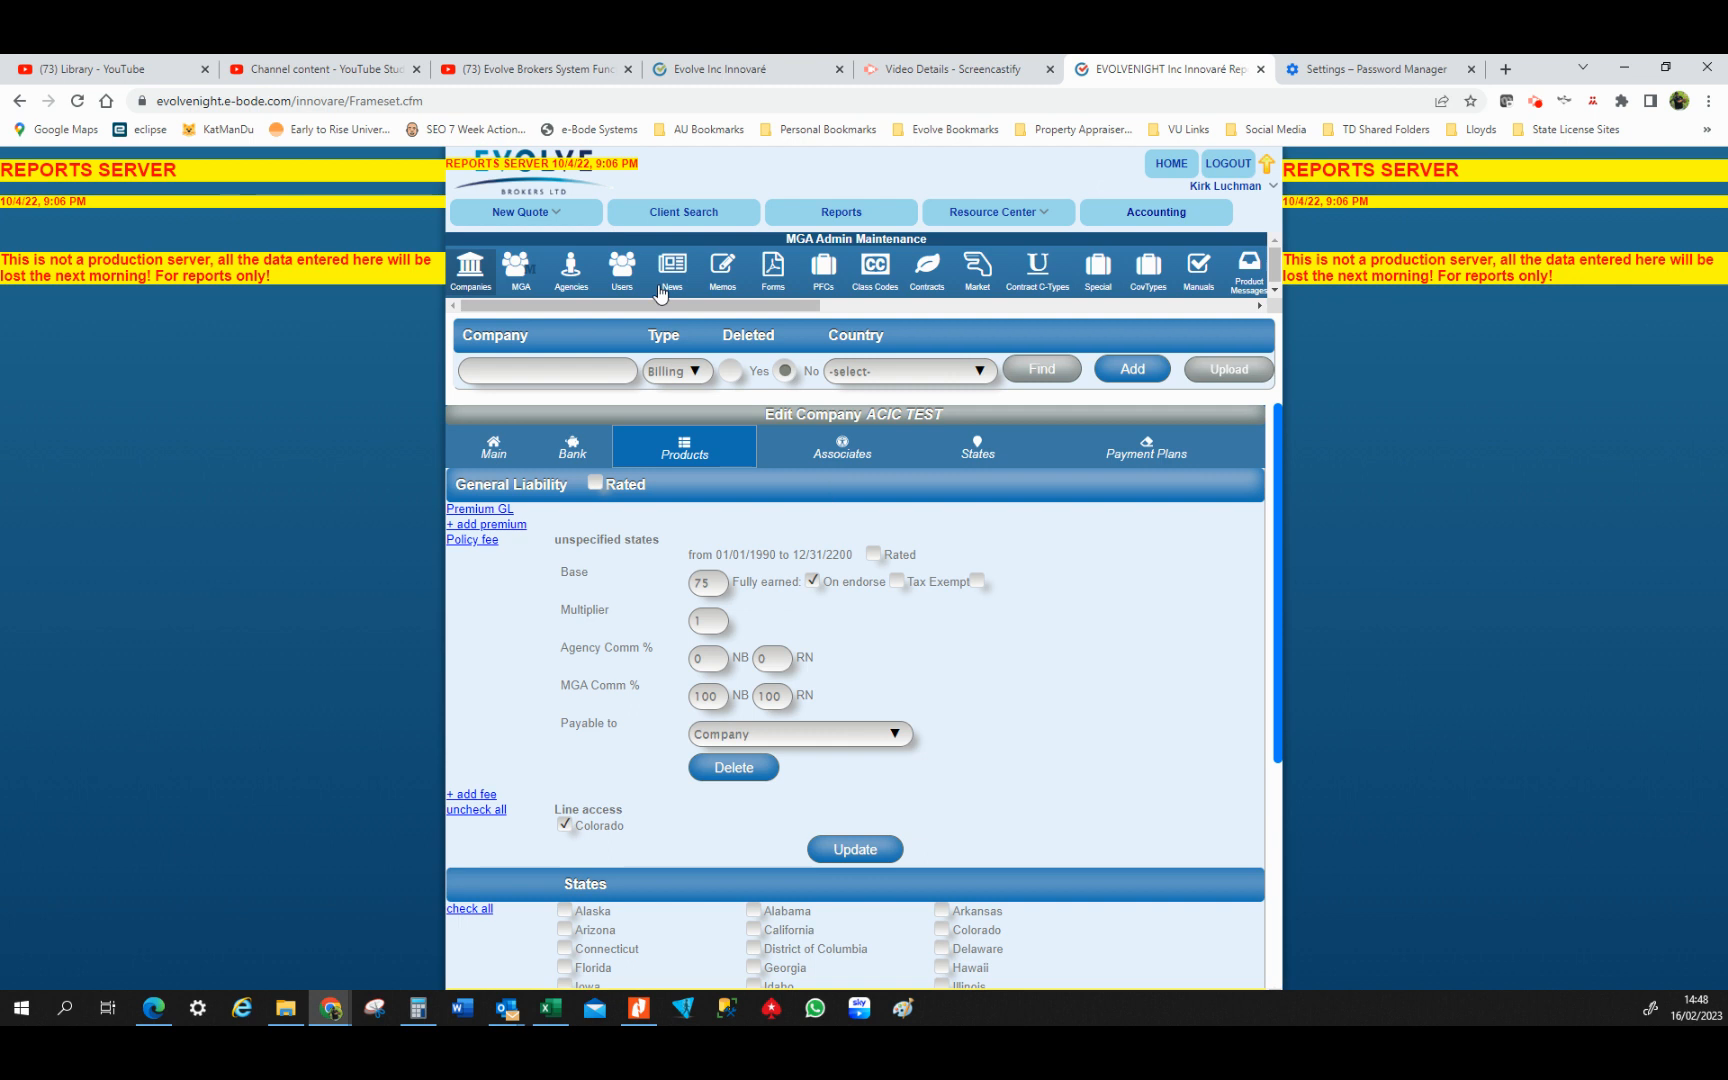
Start a new quote submission with United States as the country and TEST ACIC POLICY as the business name
mouse_move(530, 216)
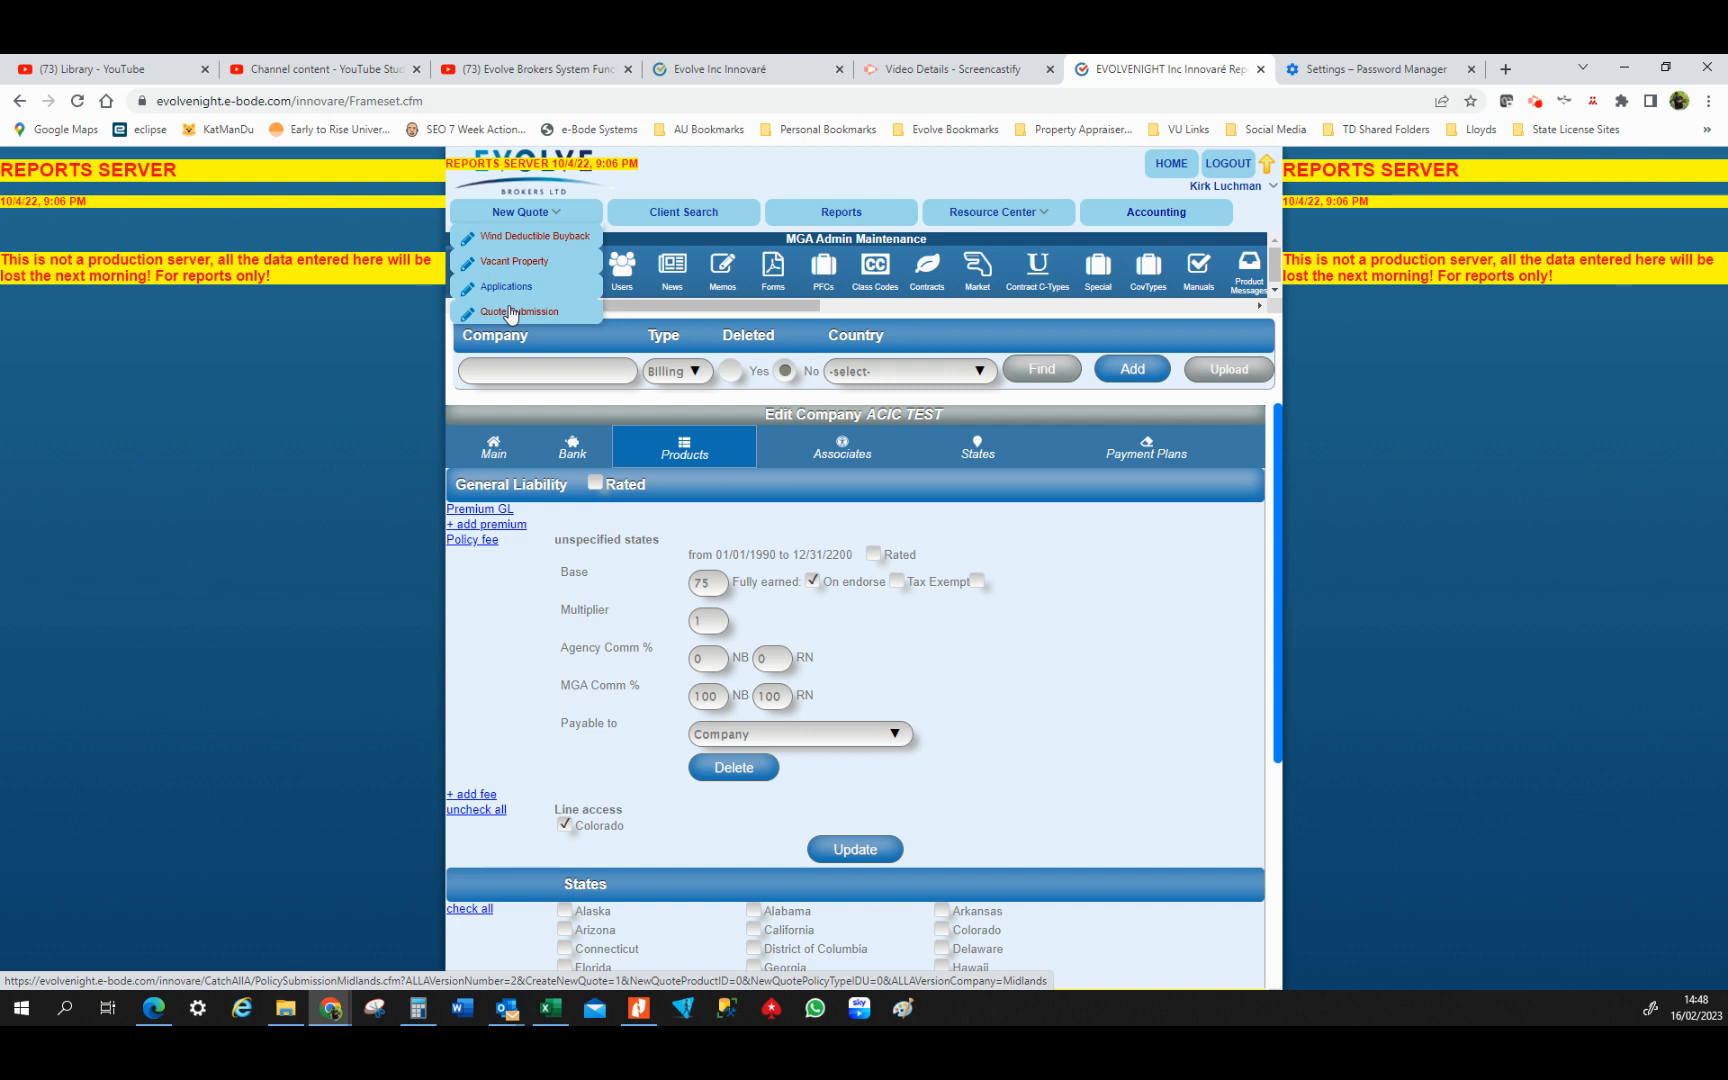
click(511, 313)
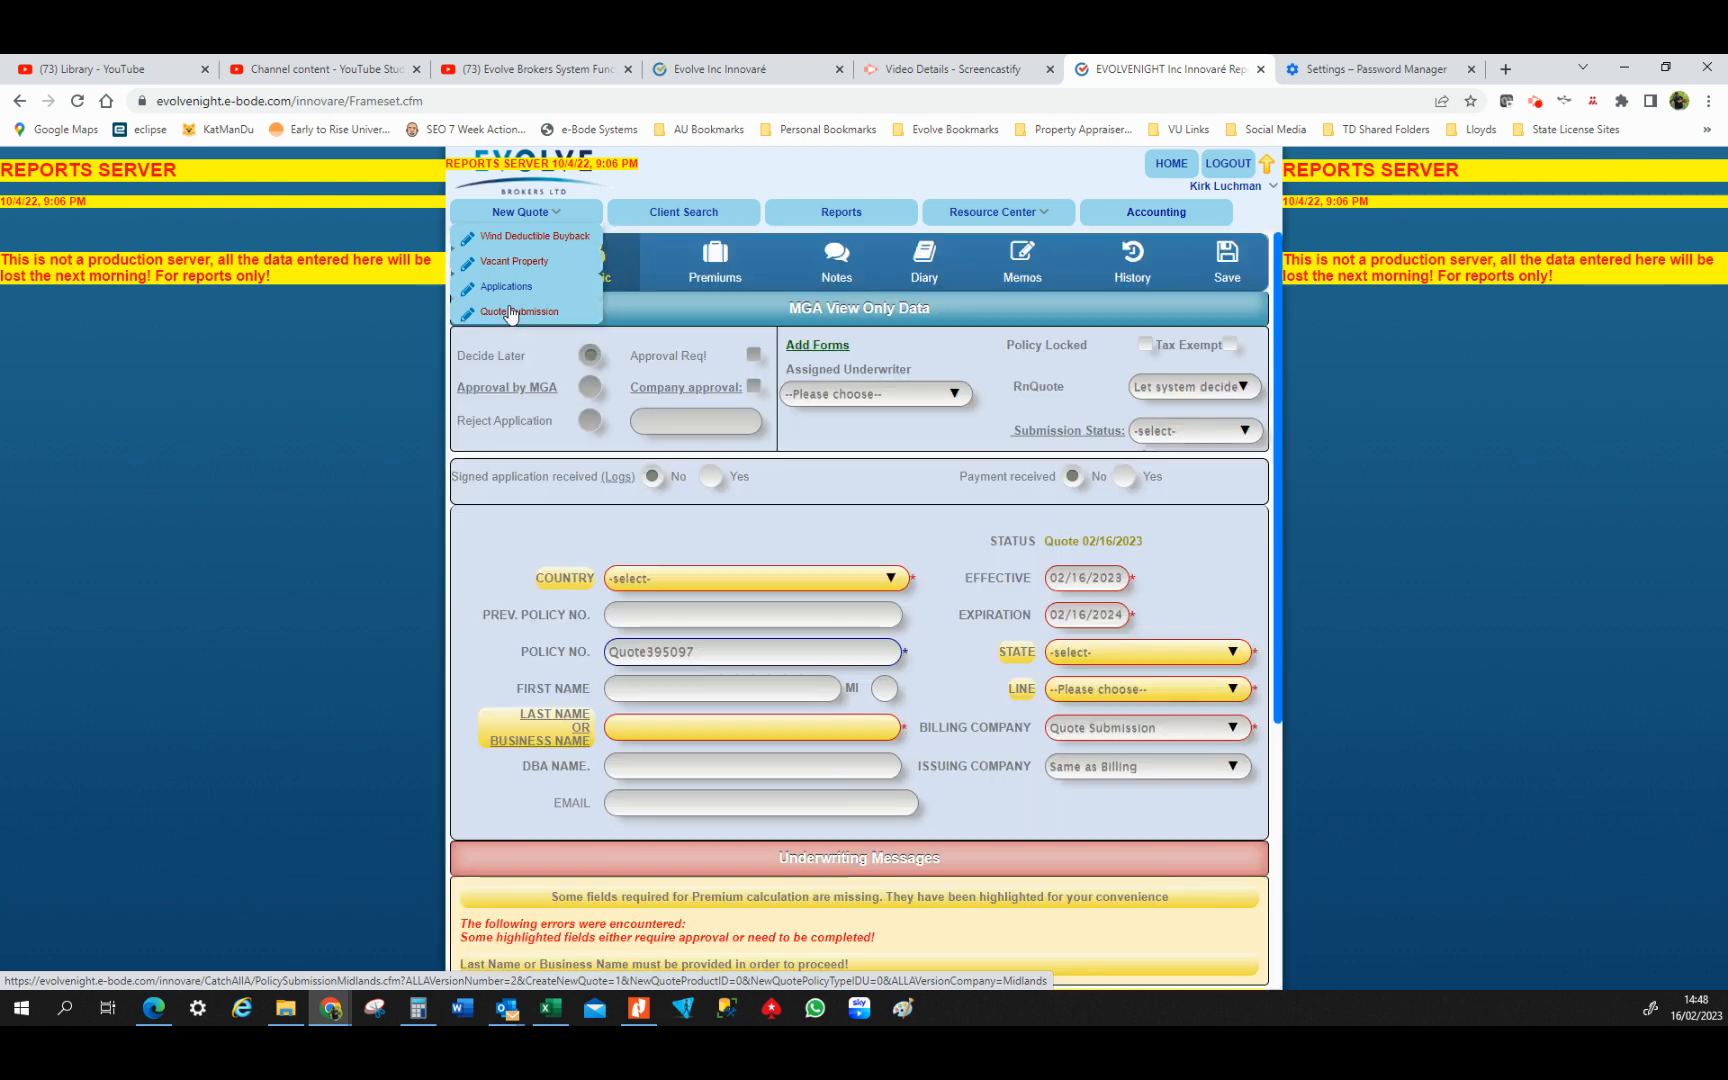
click(740, 580)
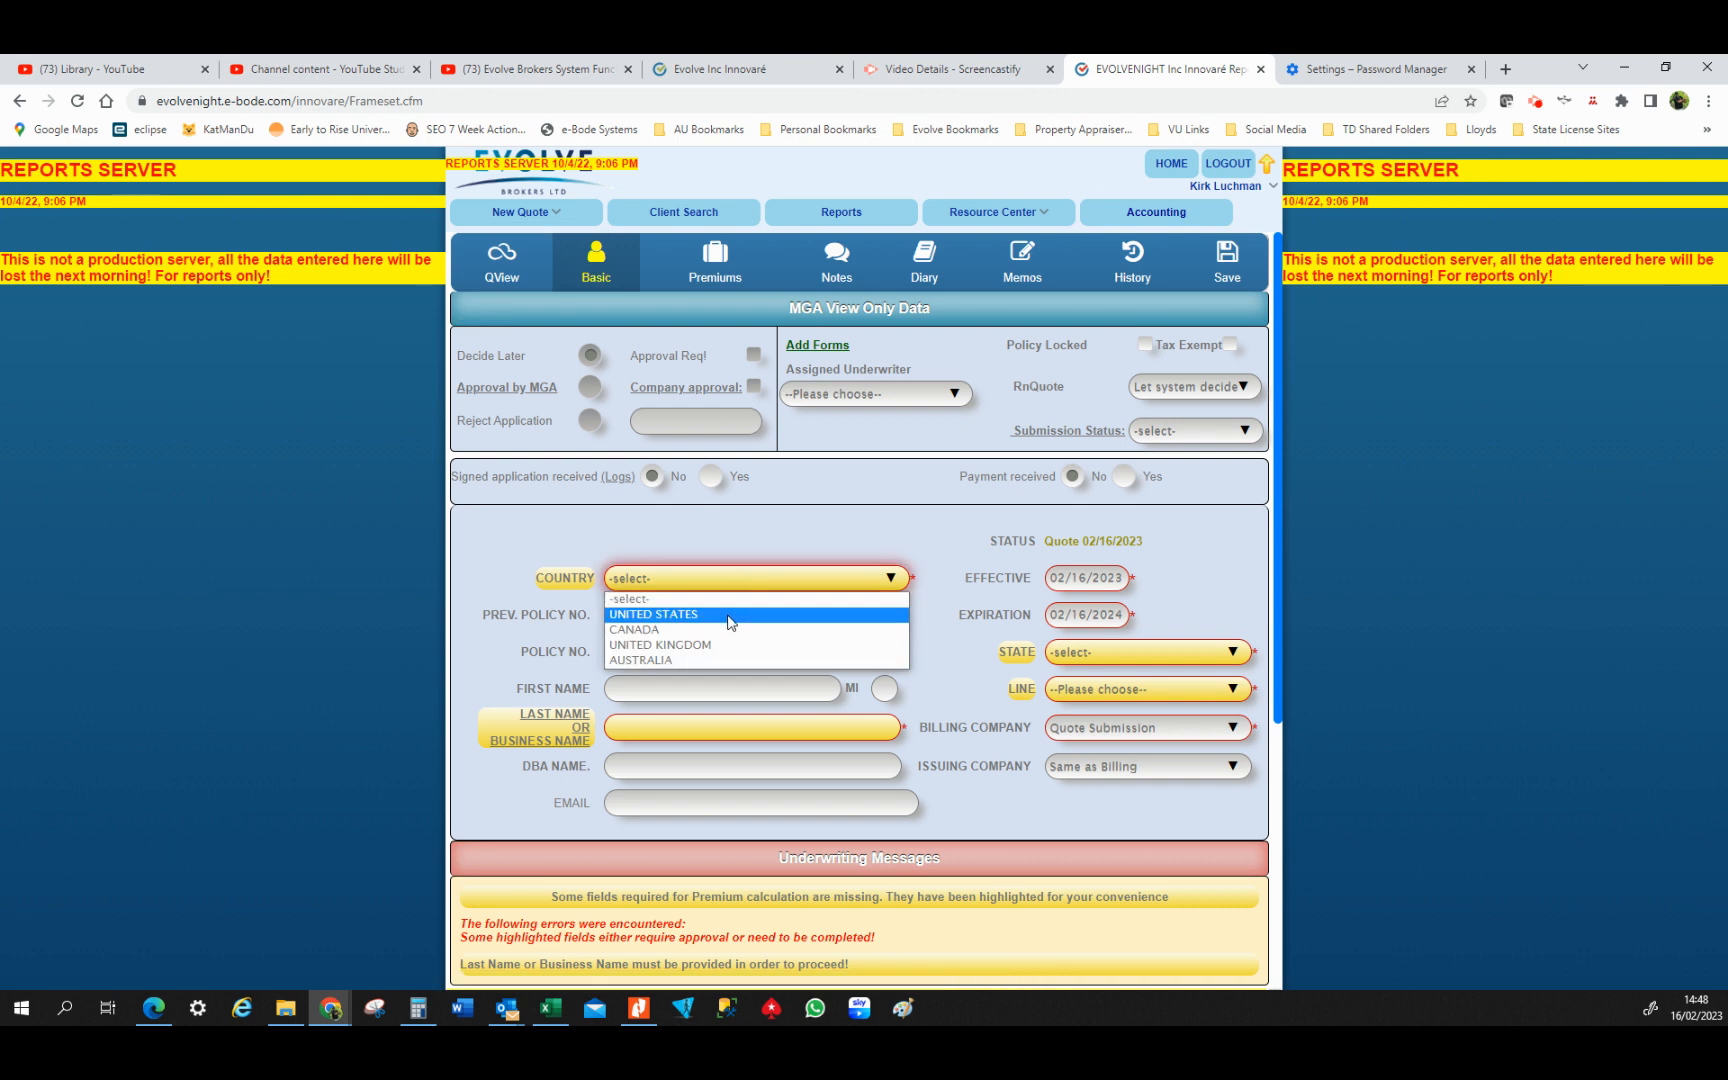
click(729, 617)
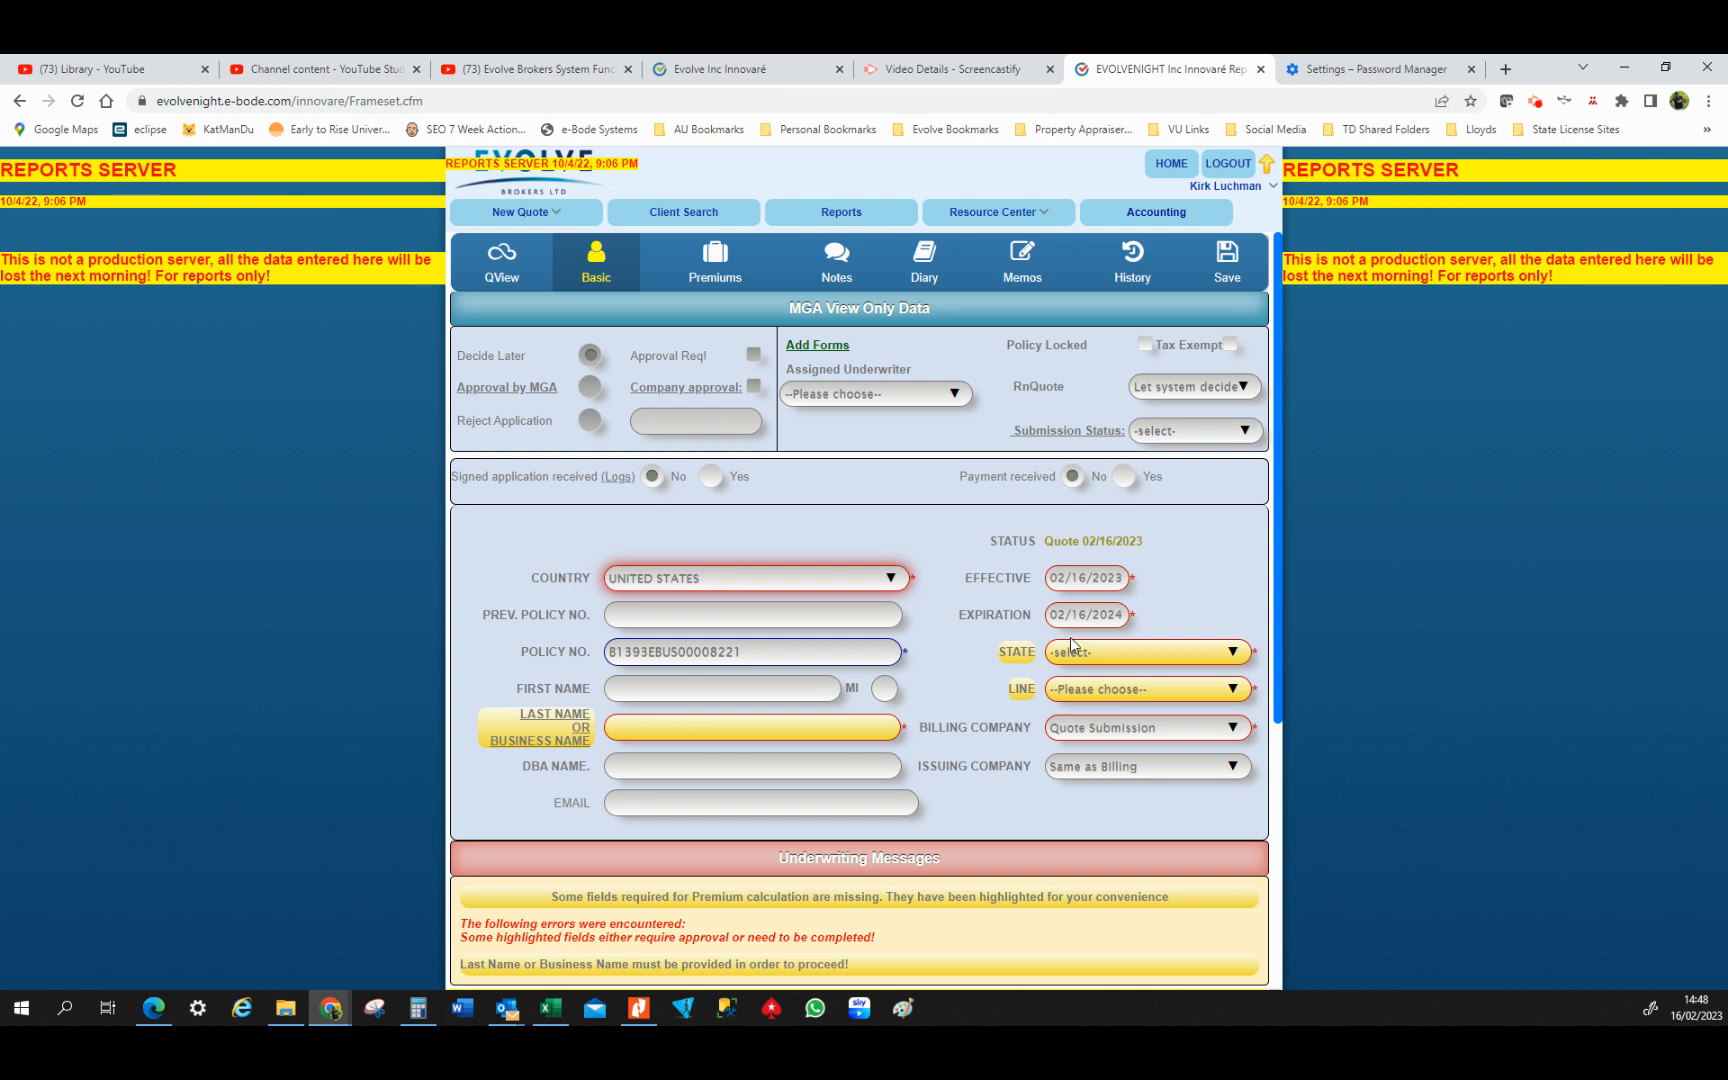
drag(849, 659, 678, 663)
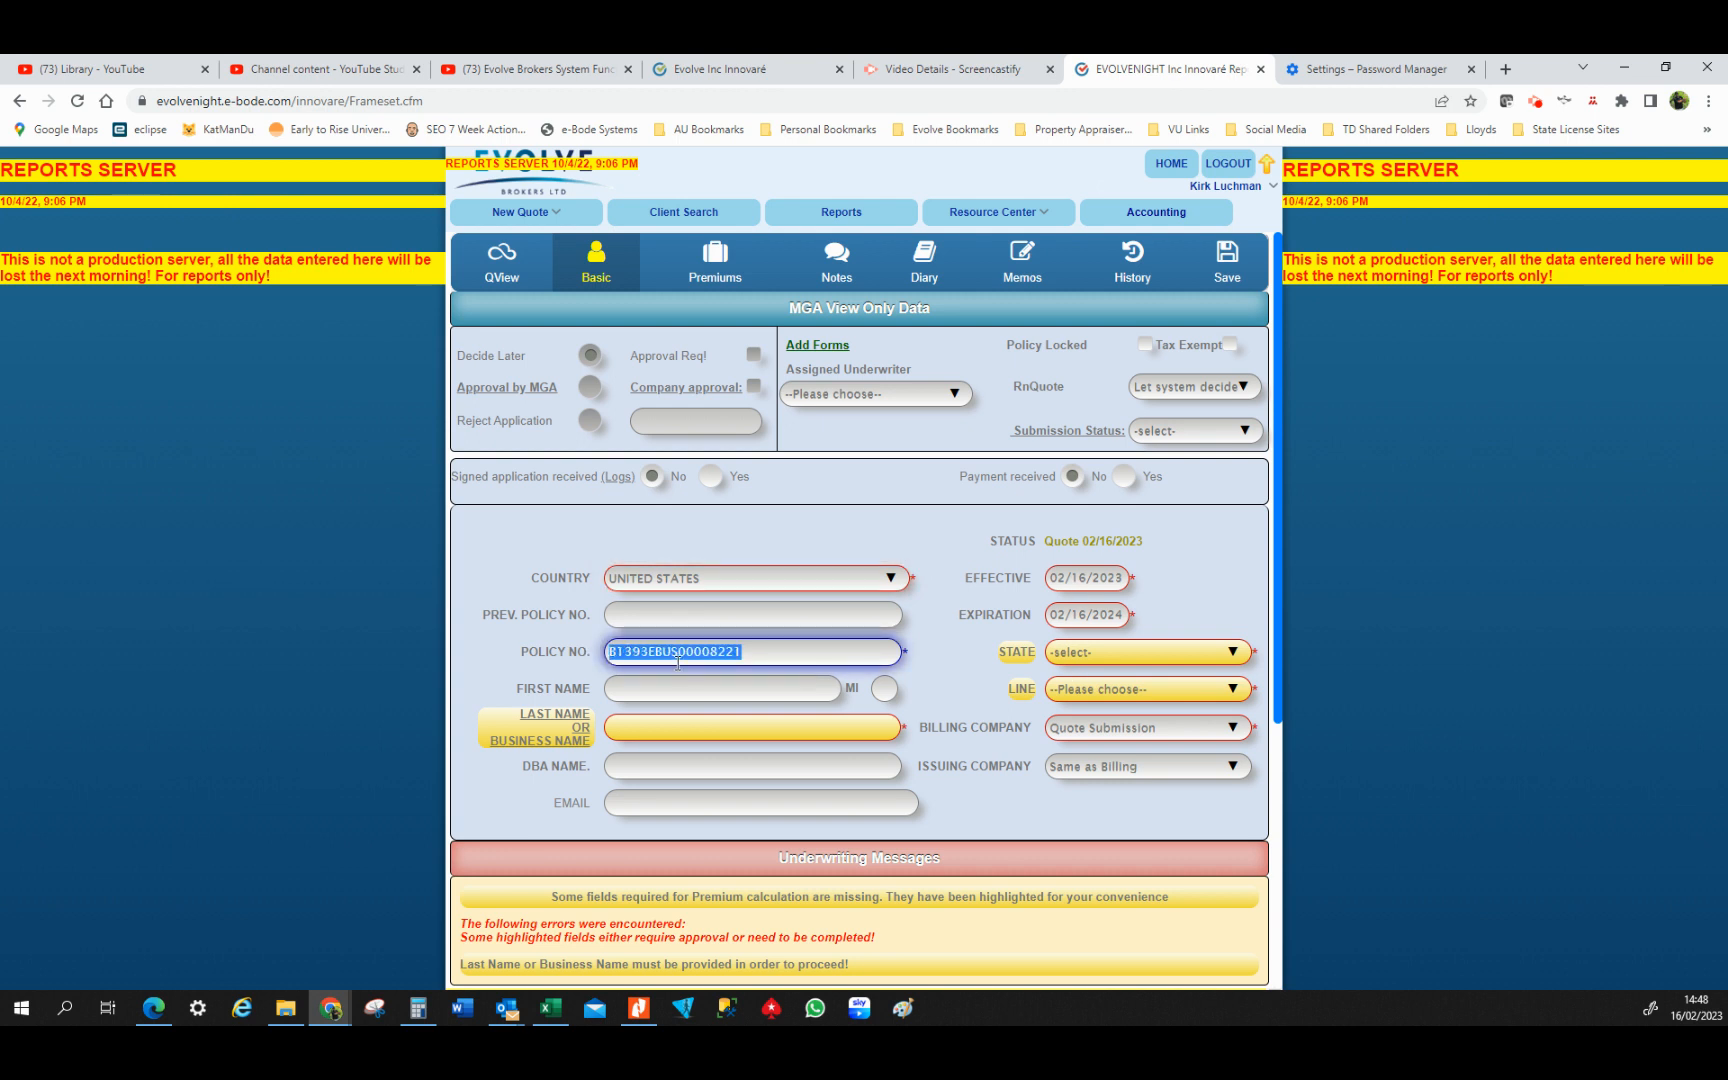
click(710, 730)
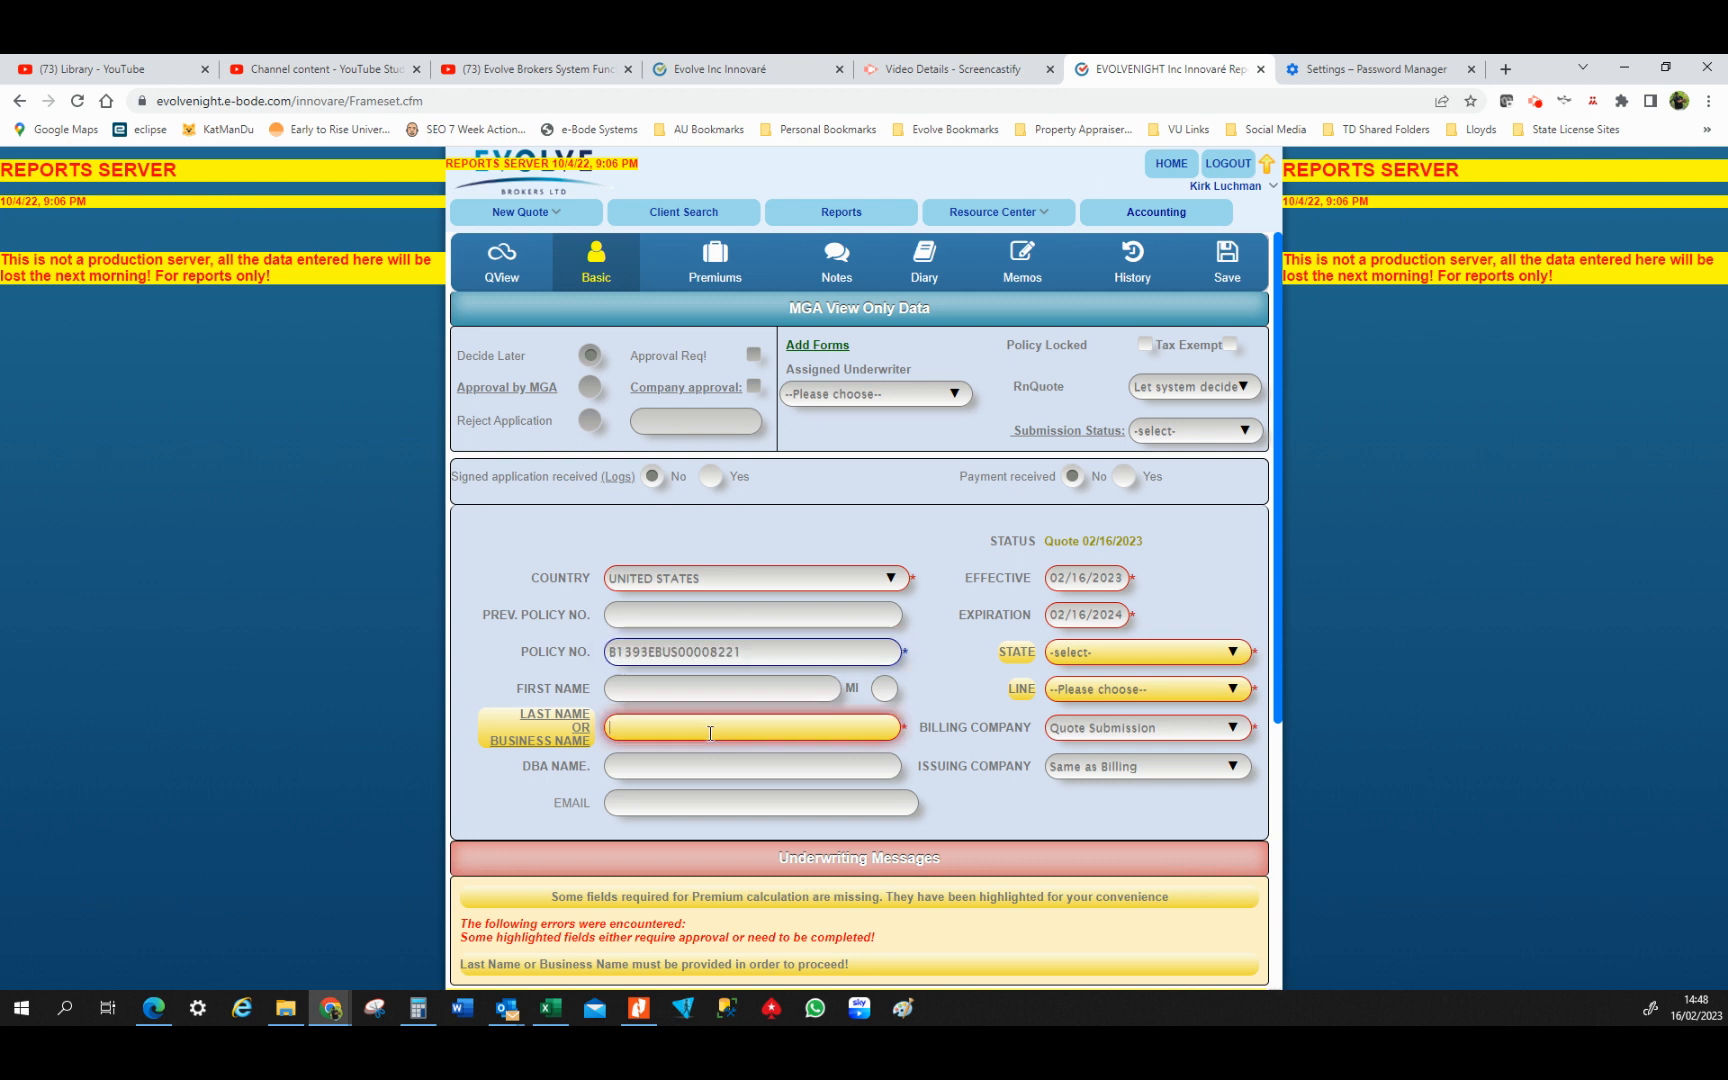
text(TEST ACIC POLICY)
Set the quote's state to Colorado, its line to General Liability and its billing company to ACIC TEST
click(1088, 652)
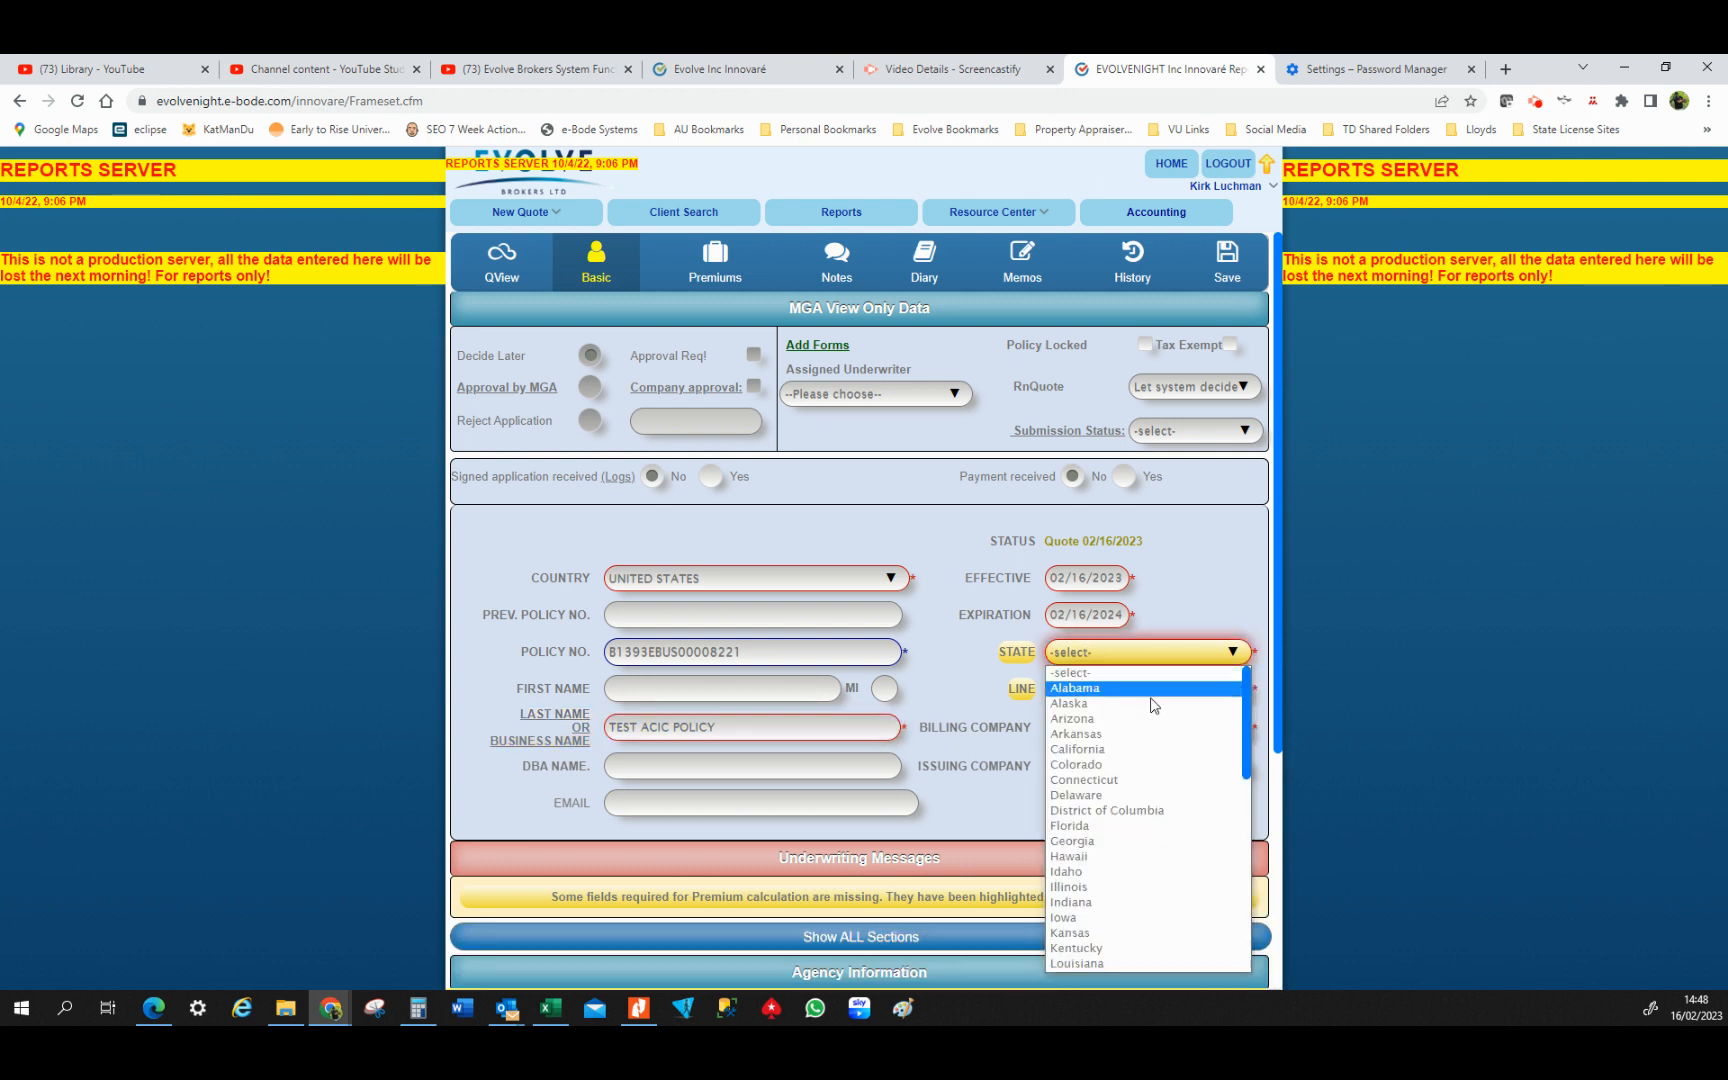
click(1108, 765)
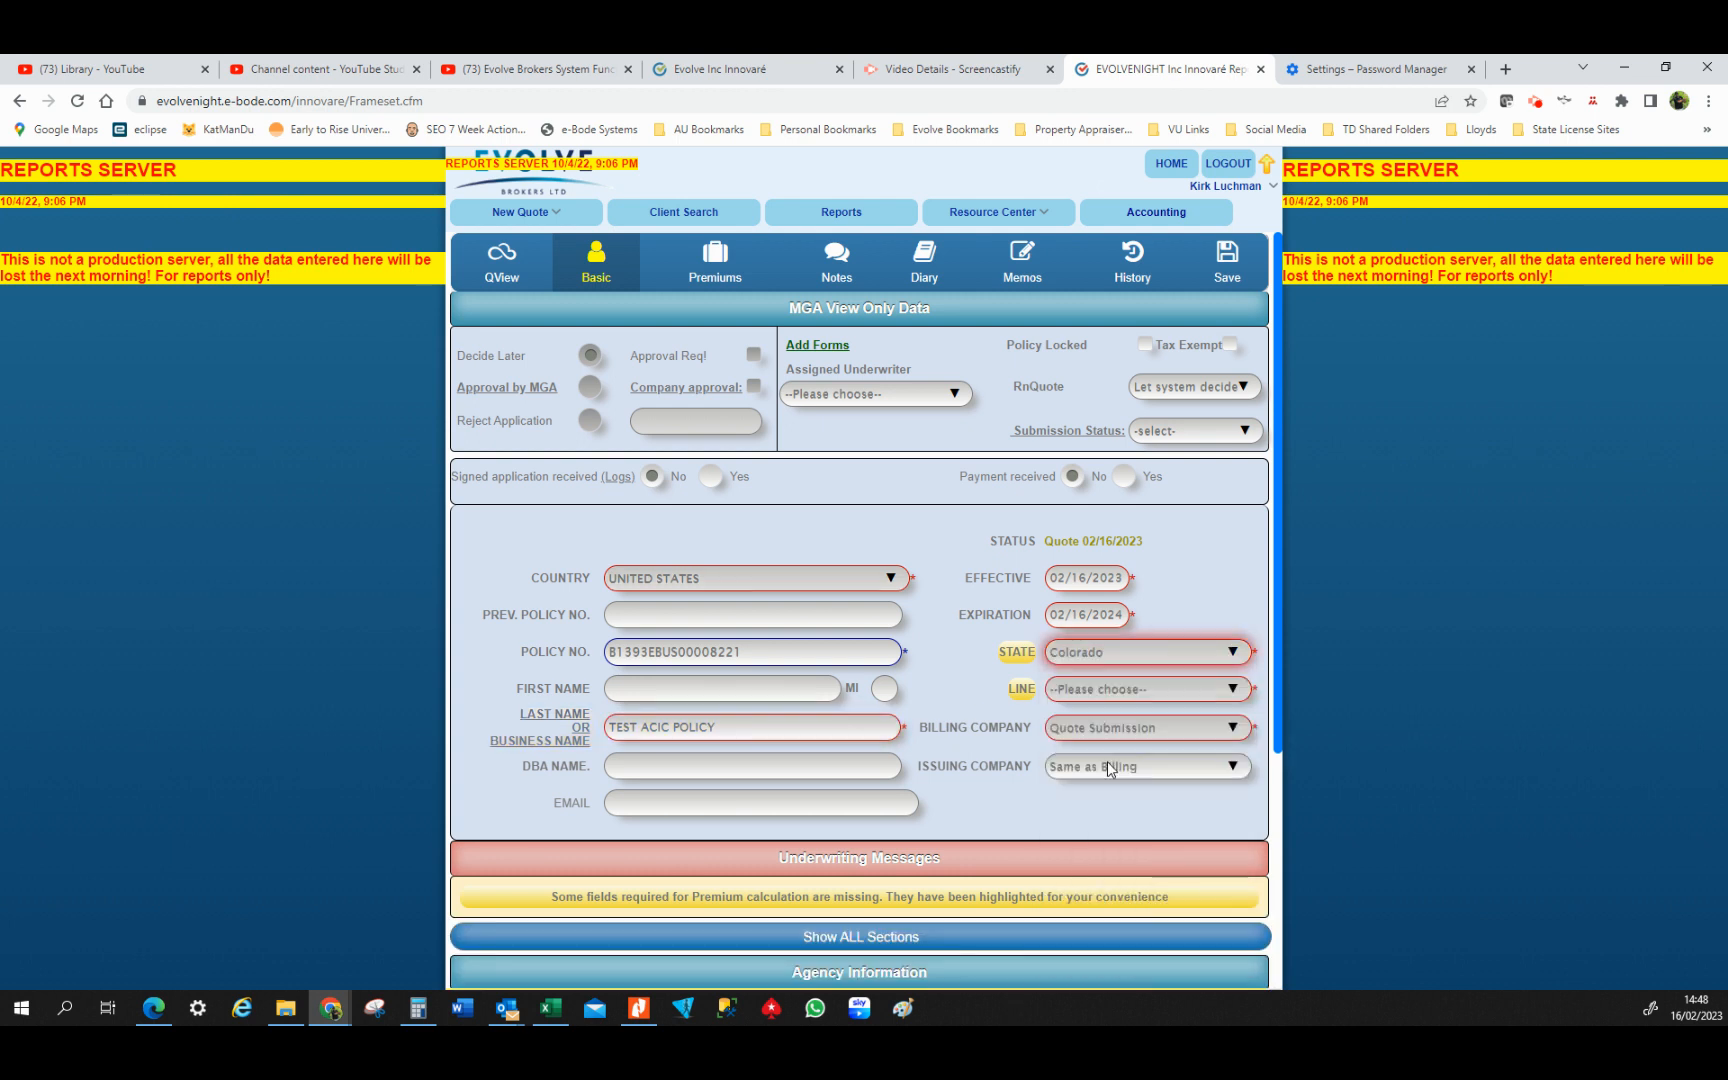
click(1105, 689)
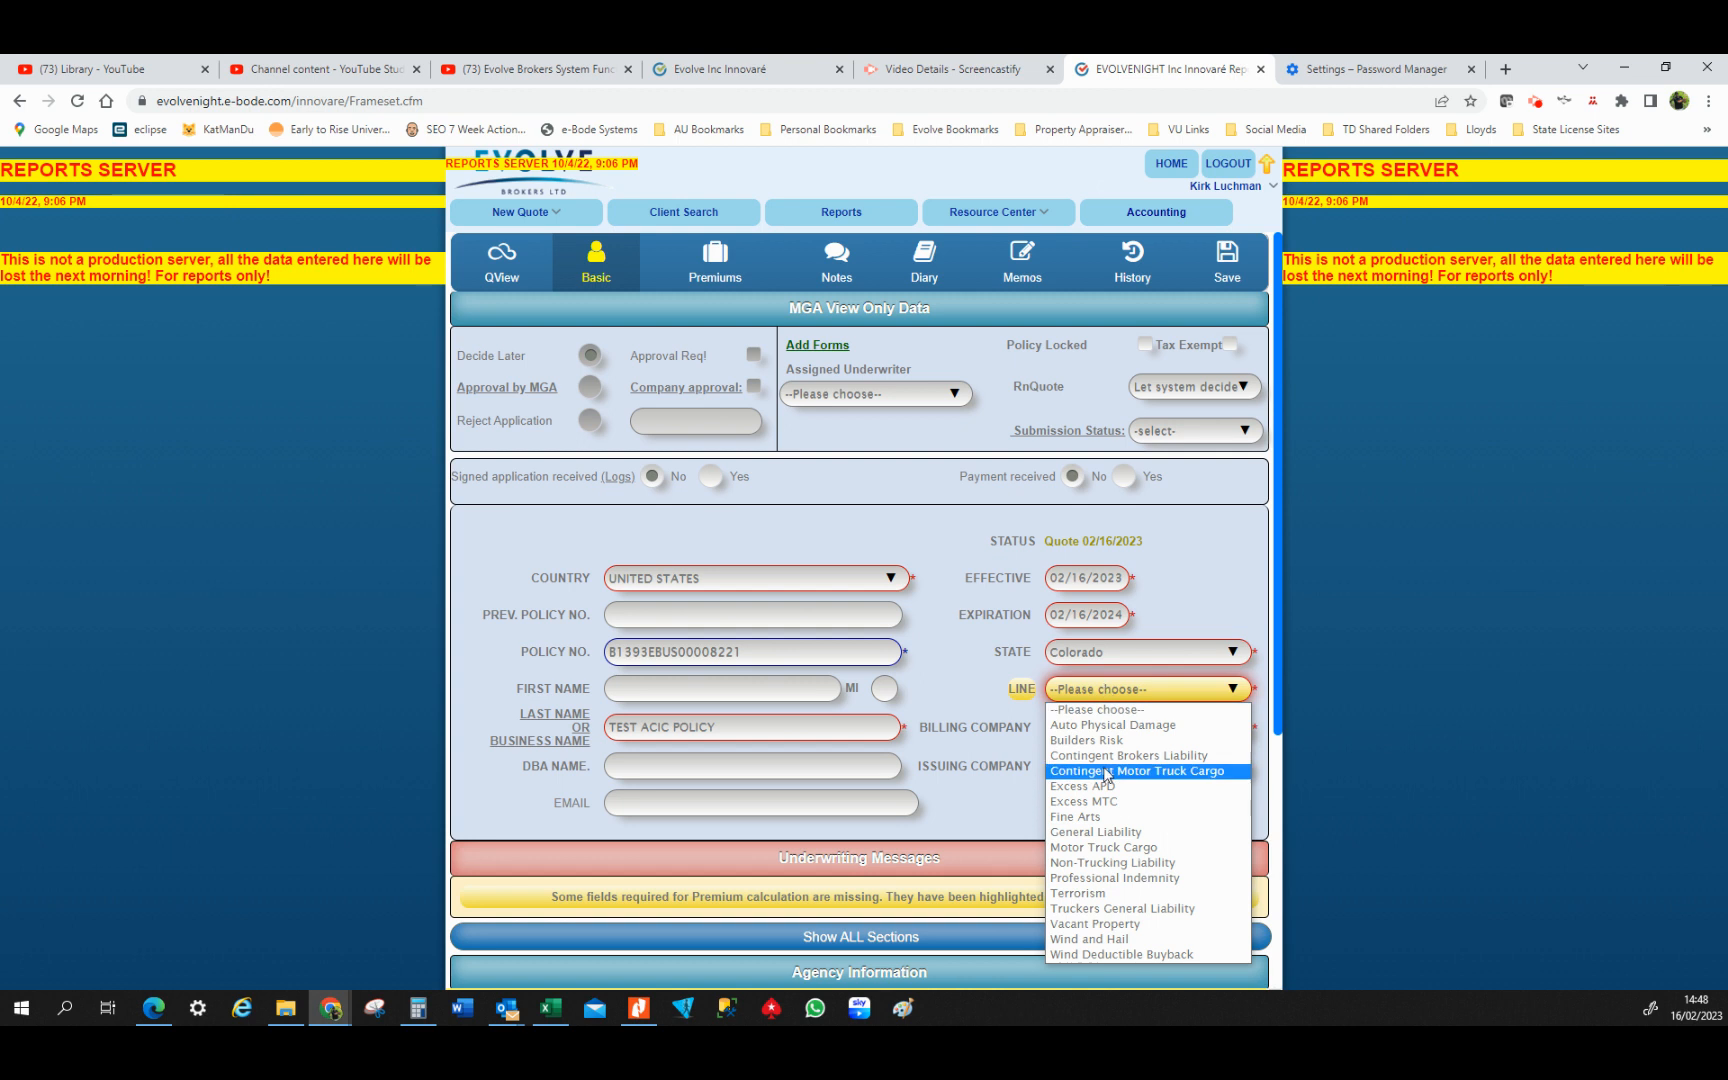
click(1097, 832)
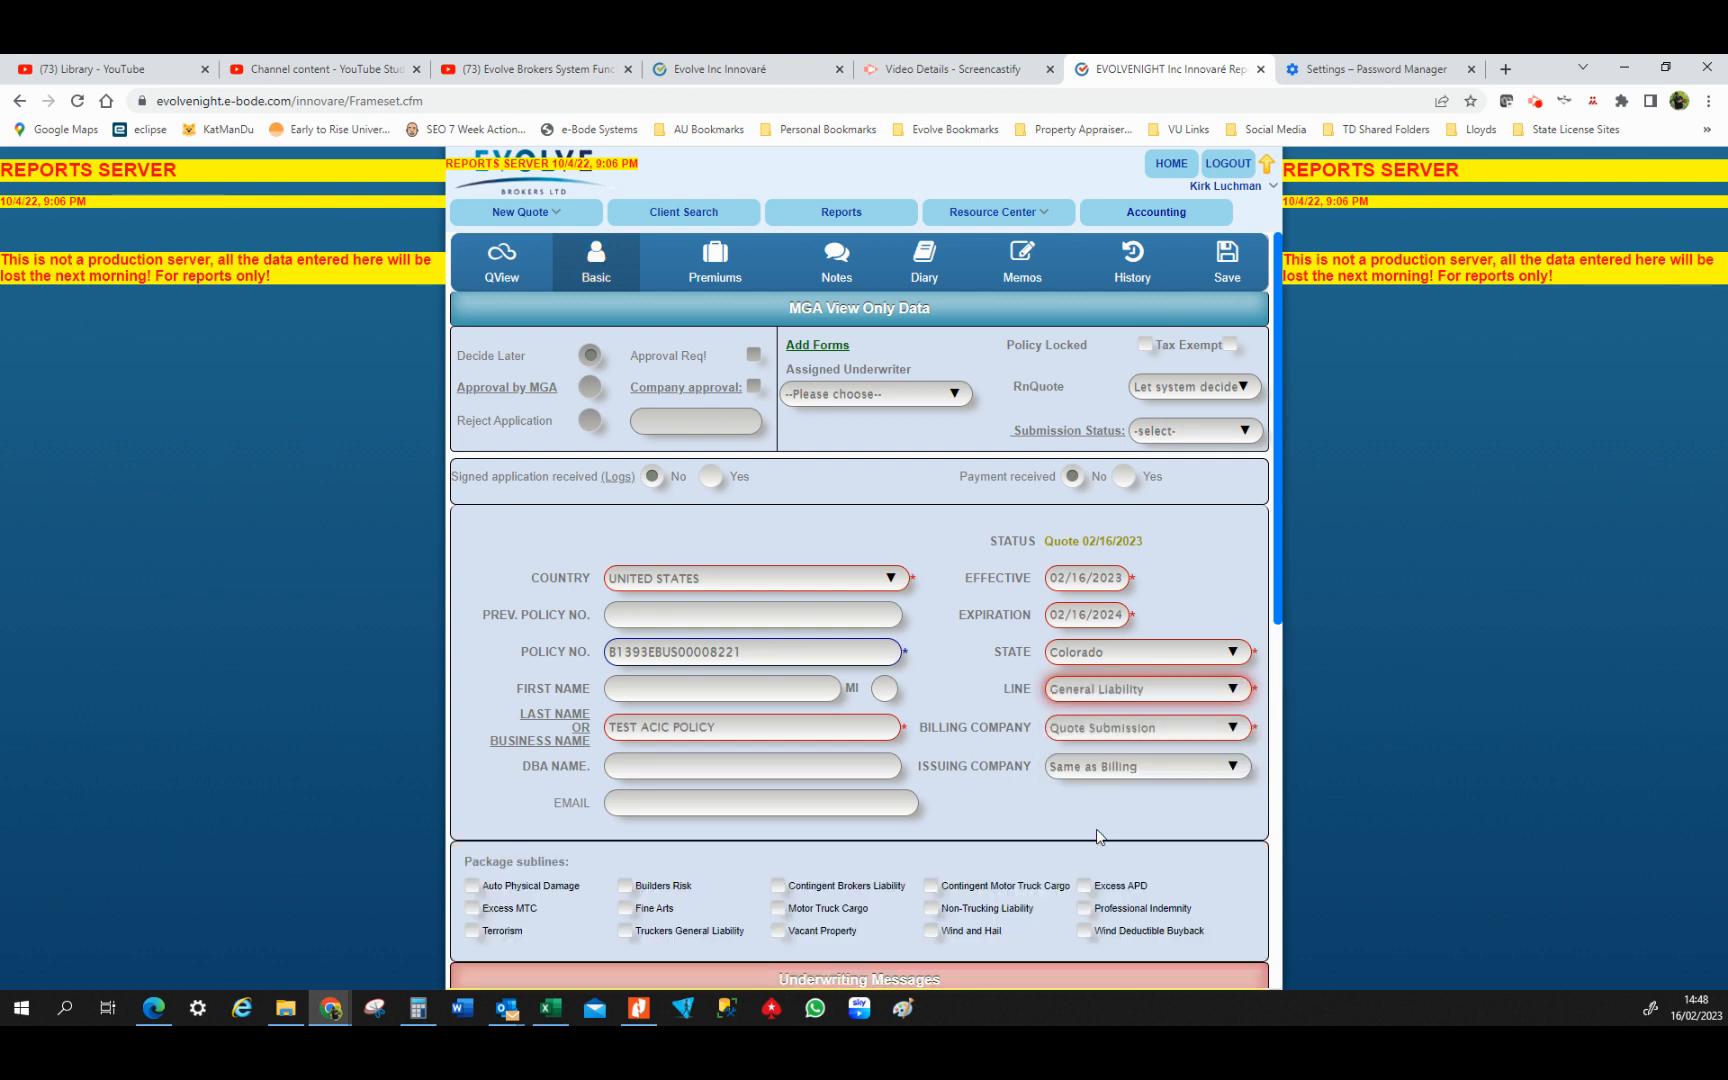
click(1092, 730)
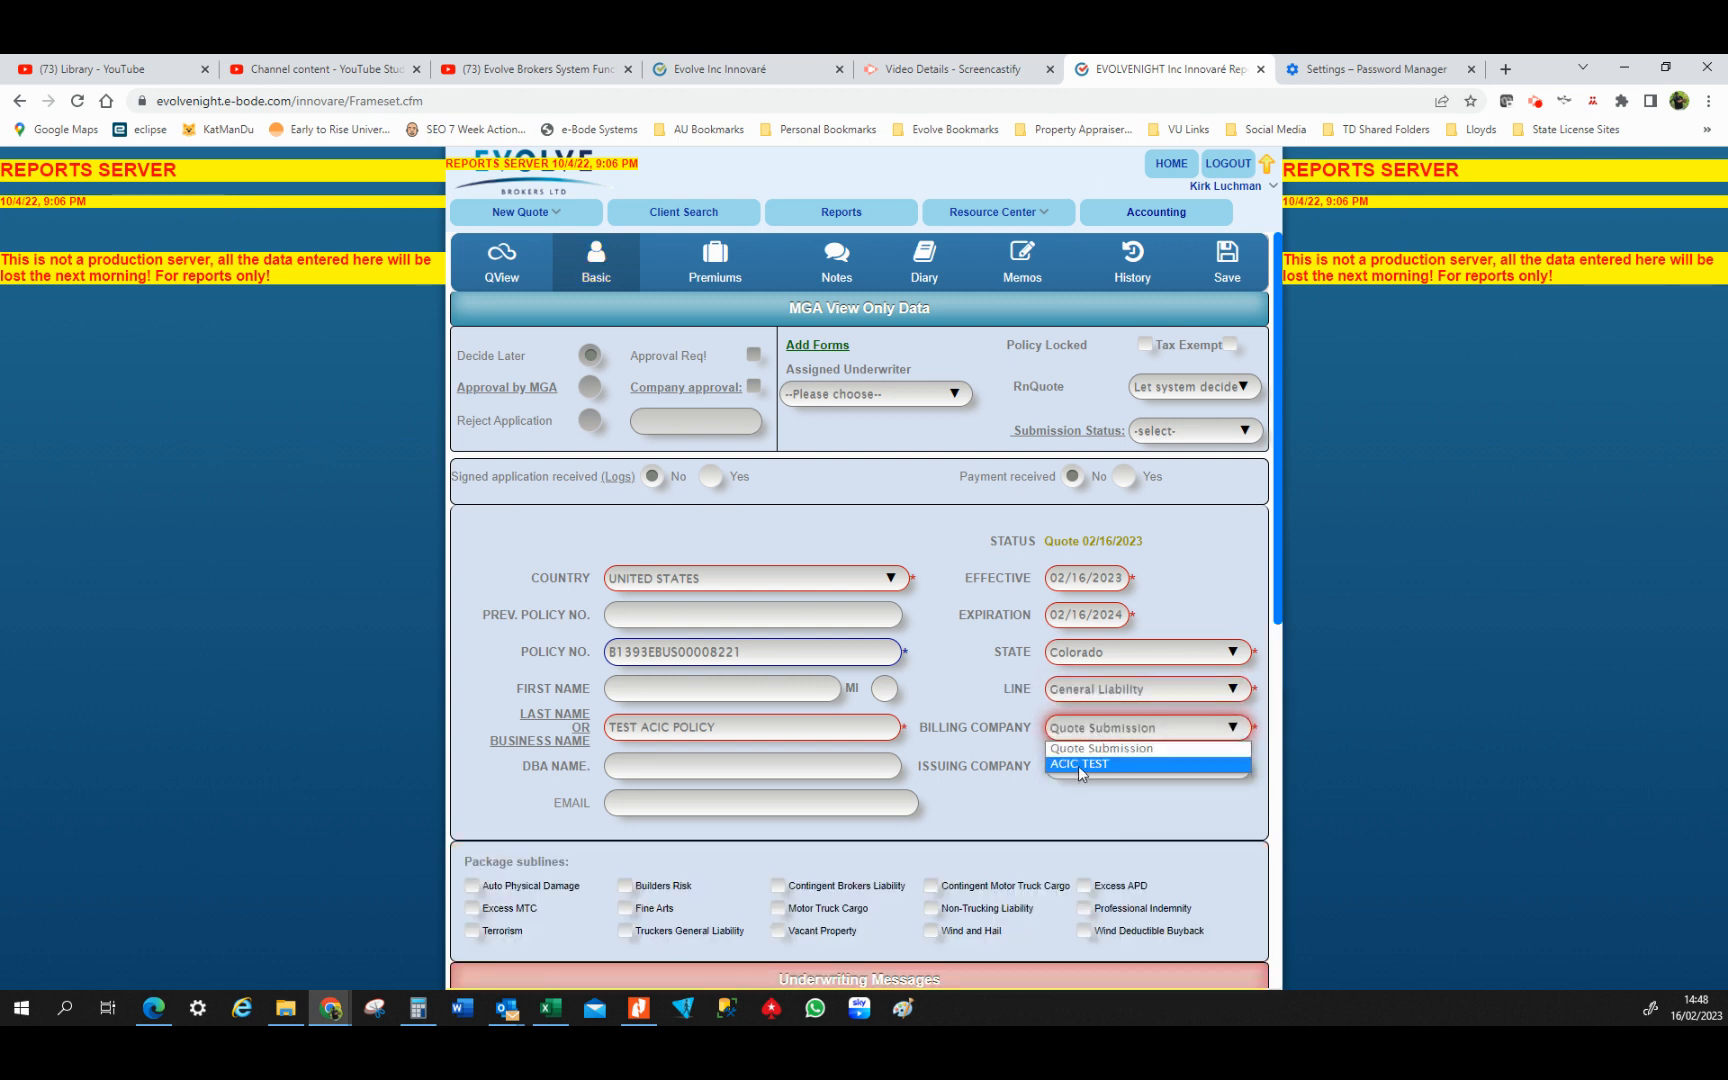
click(1081, 766)
Switch the line to Auto Physical Damage and look through the billing companies offered for it
click(1088, 690)
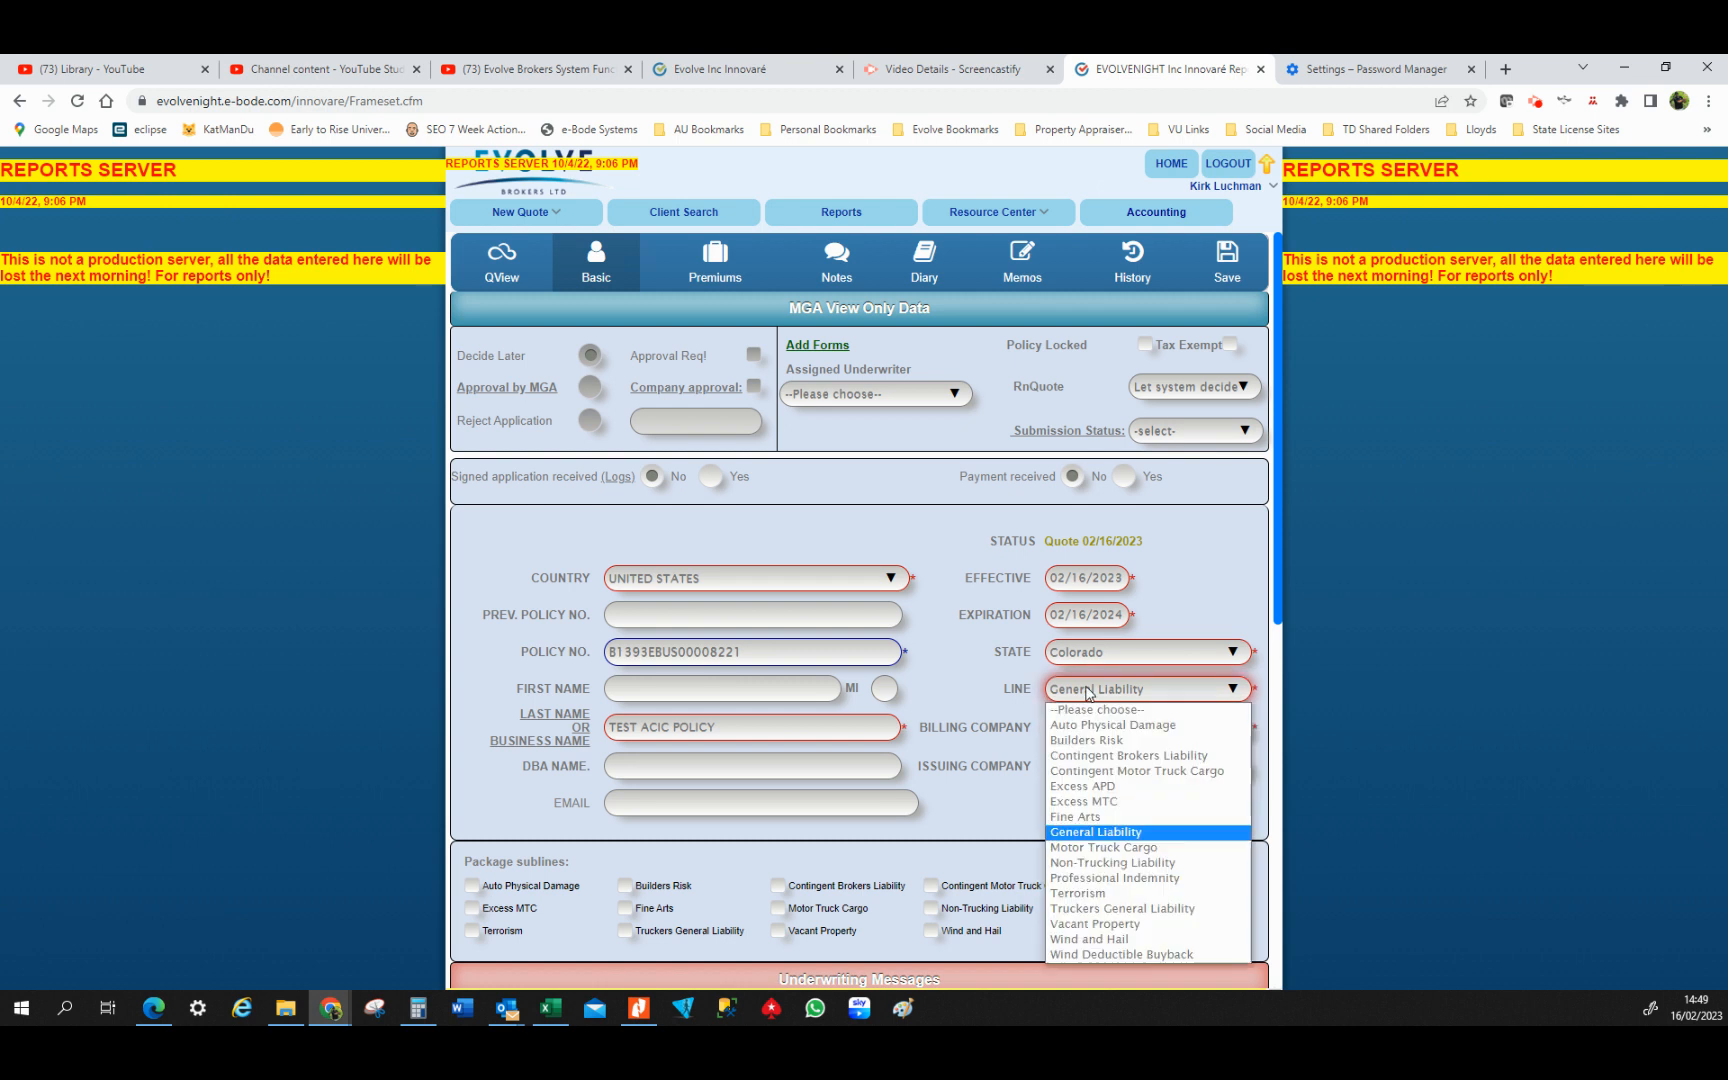
click(1089, 726)
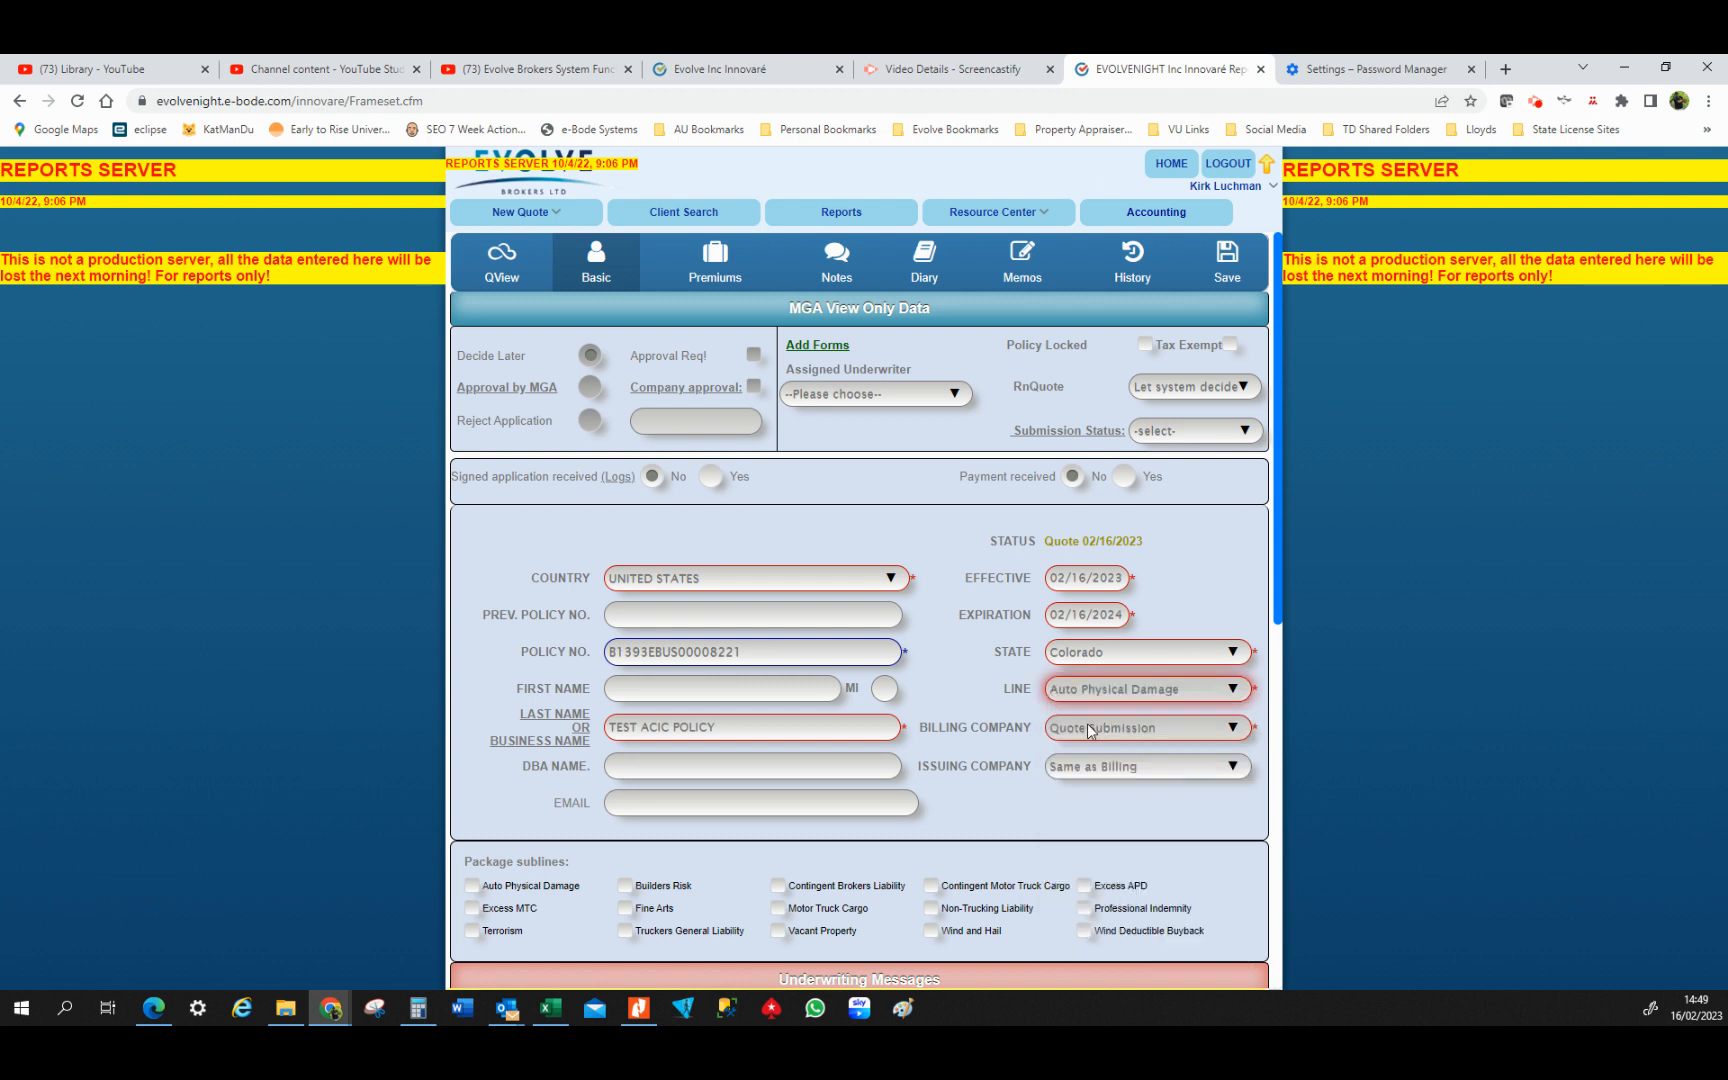
click(1087, 729)
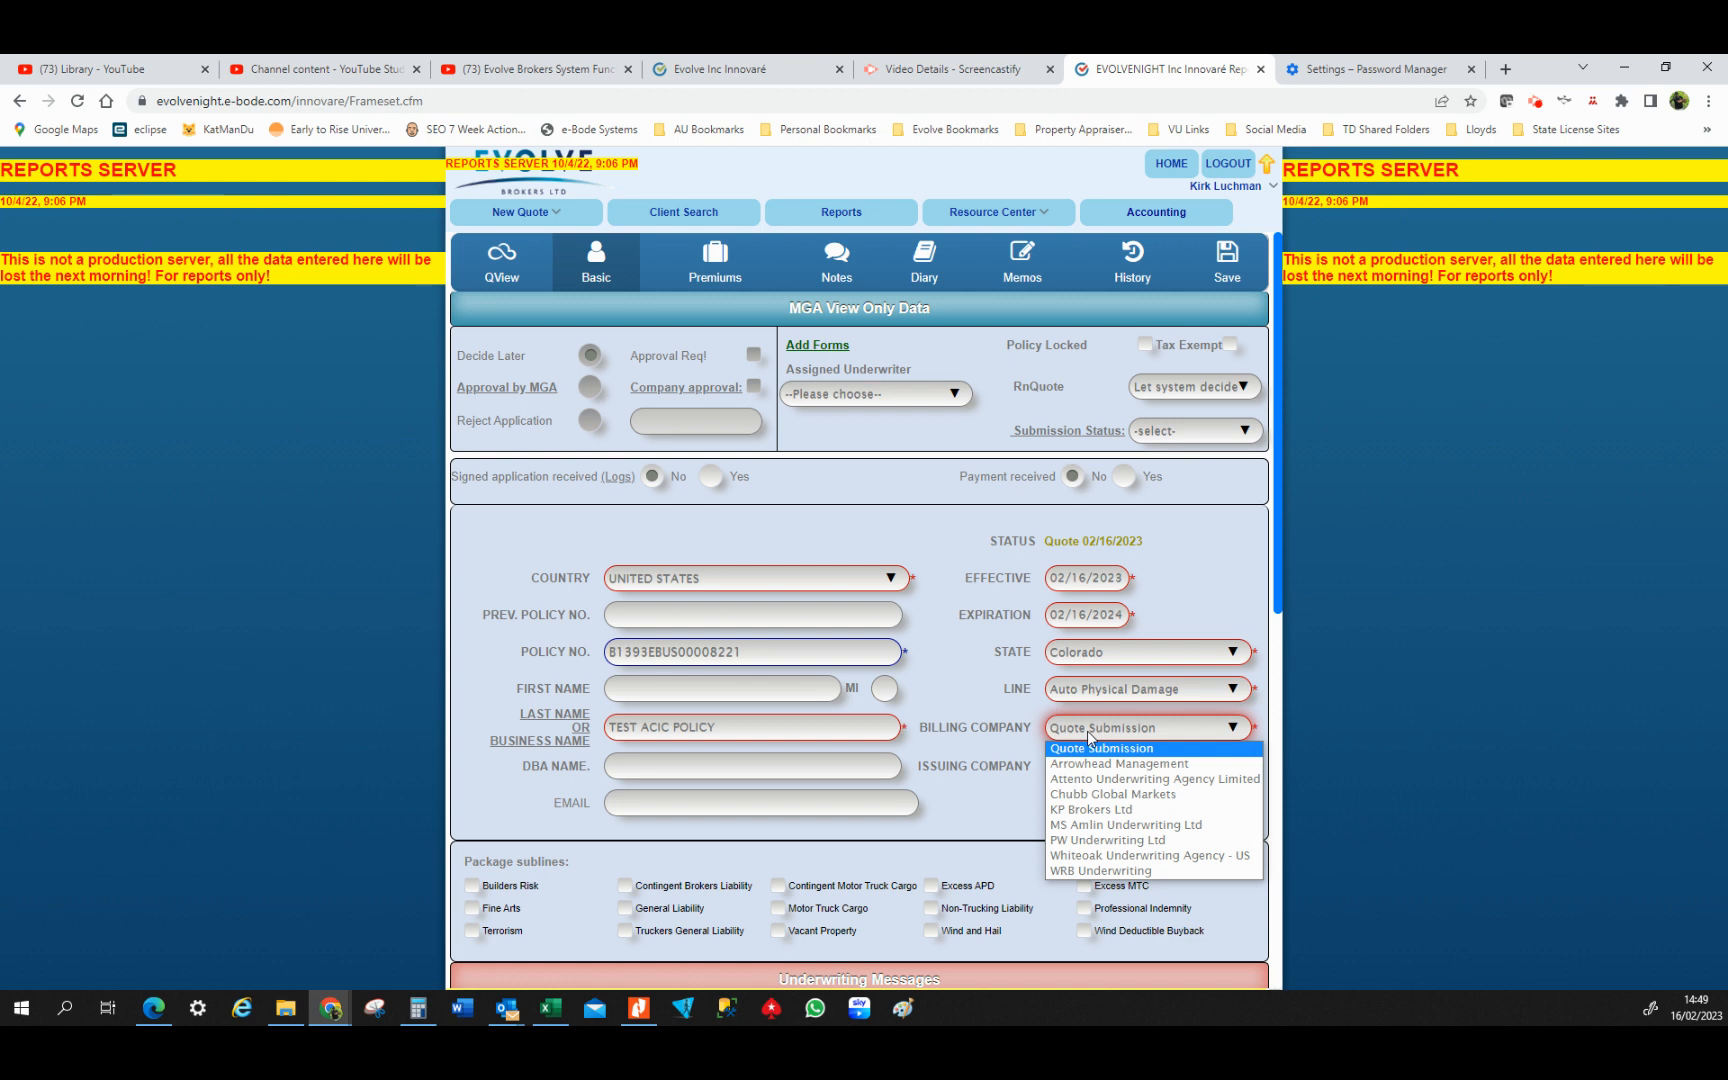
click(1090, 745)
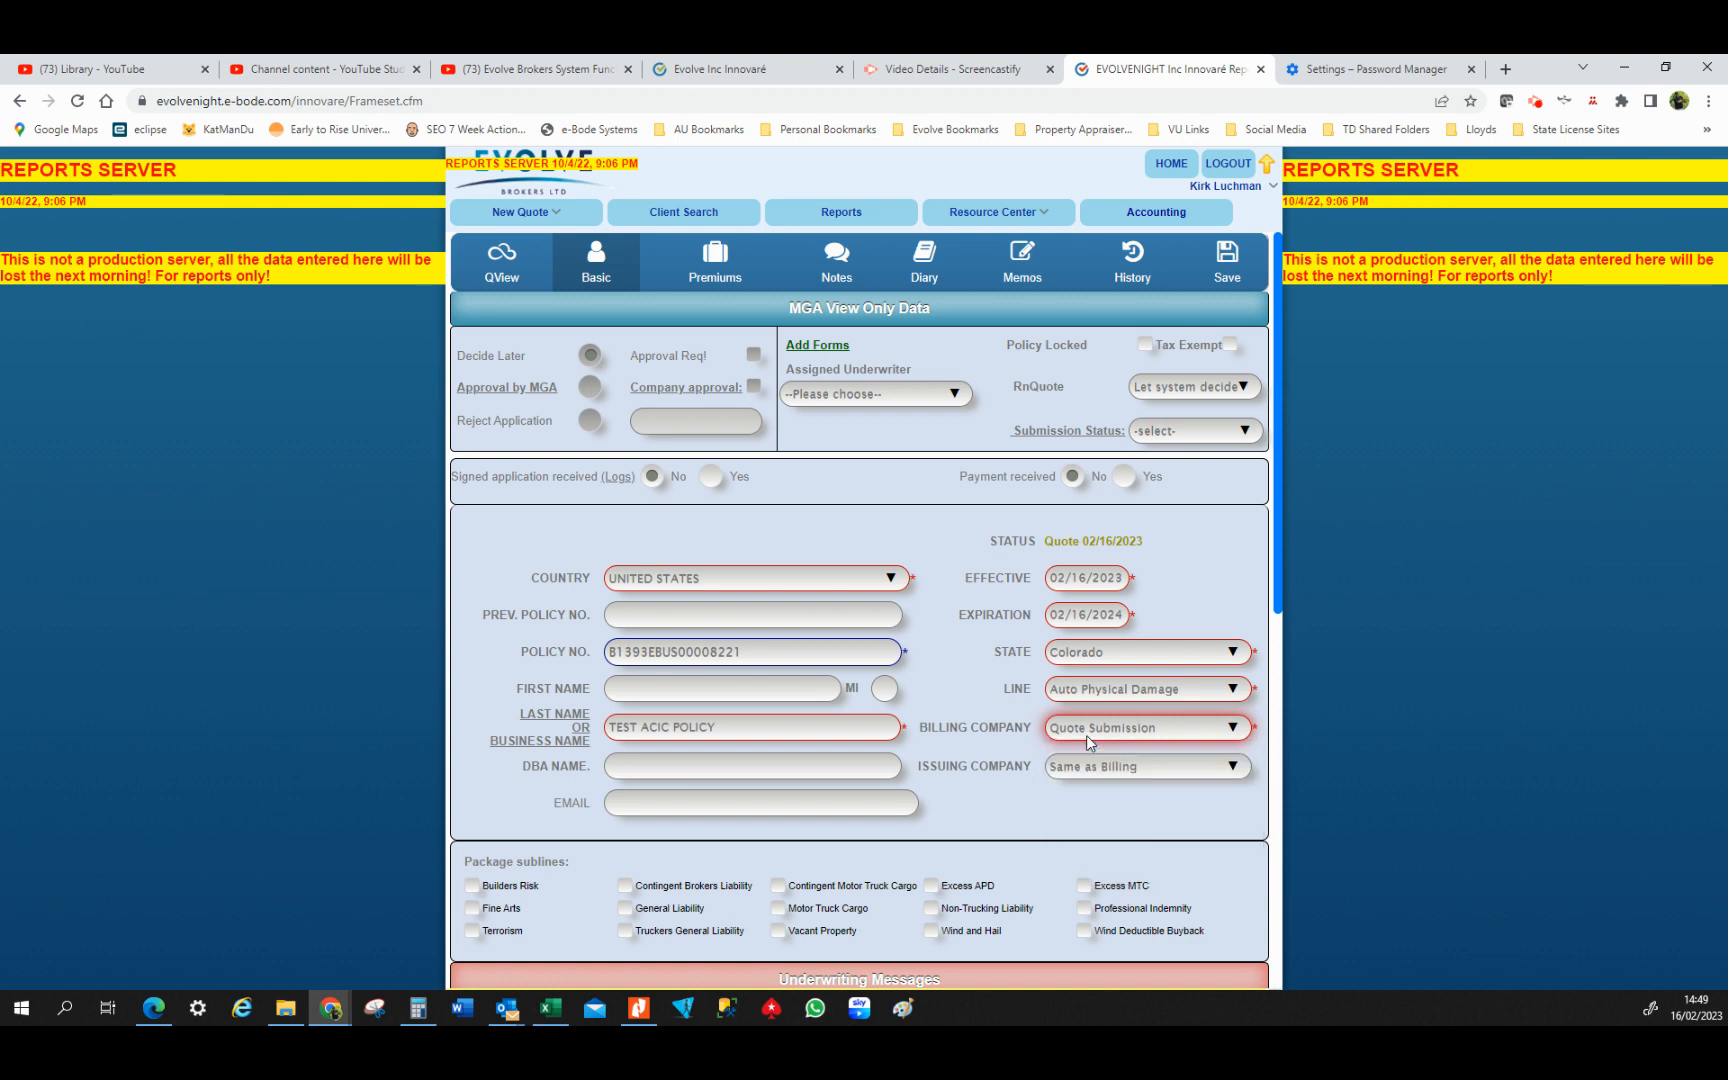
Set the line back to General Liability and choose ACIC TEST as the billing company for Colorado
click(1089, 695)
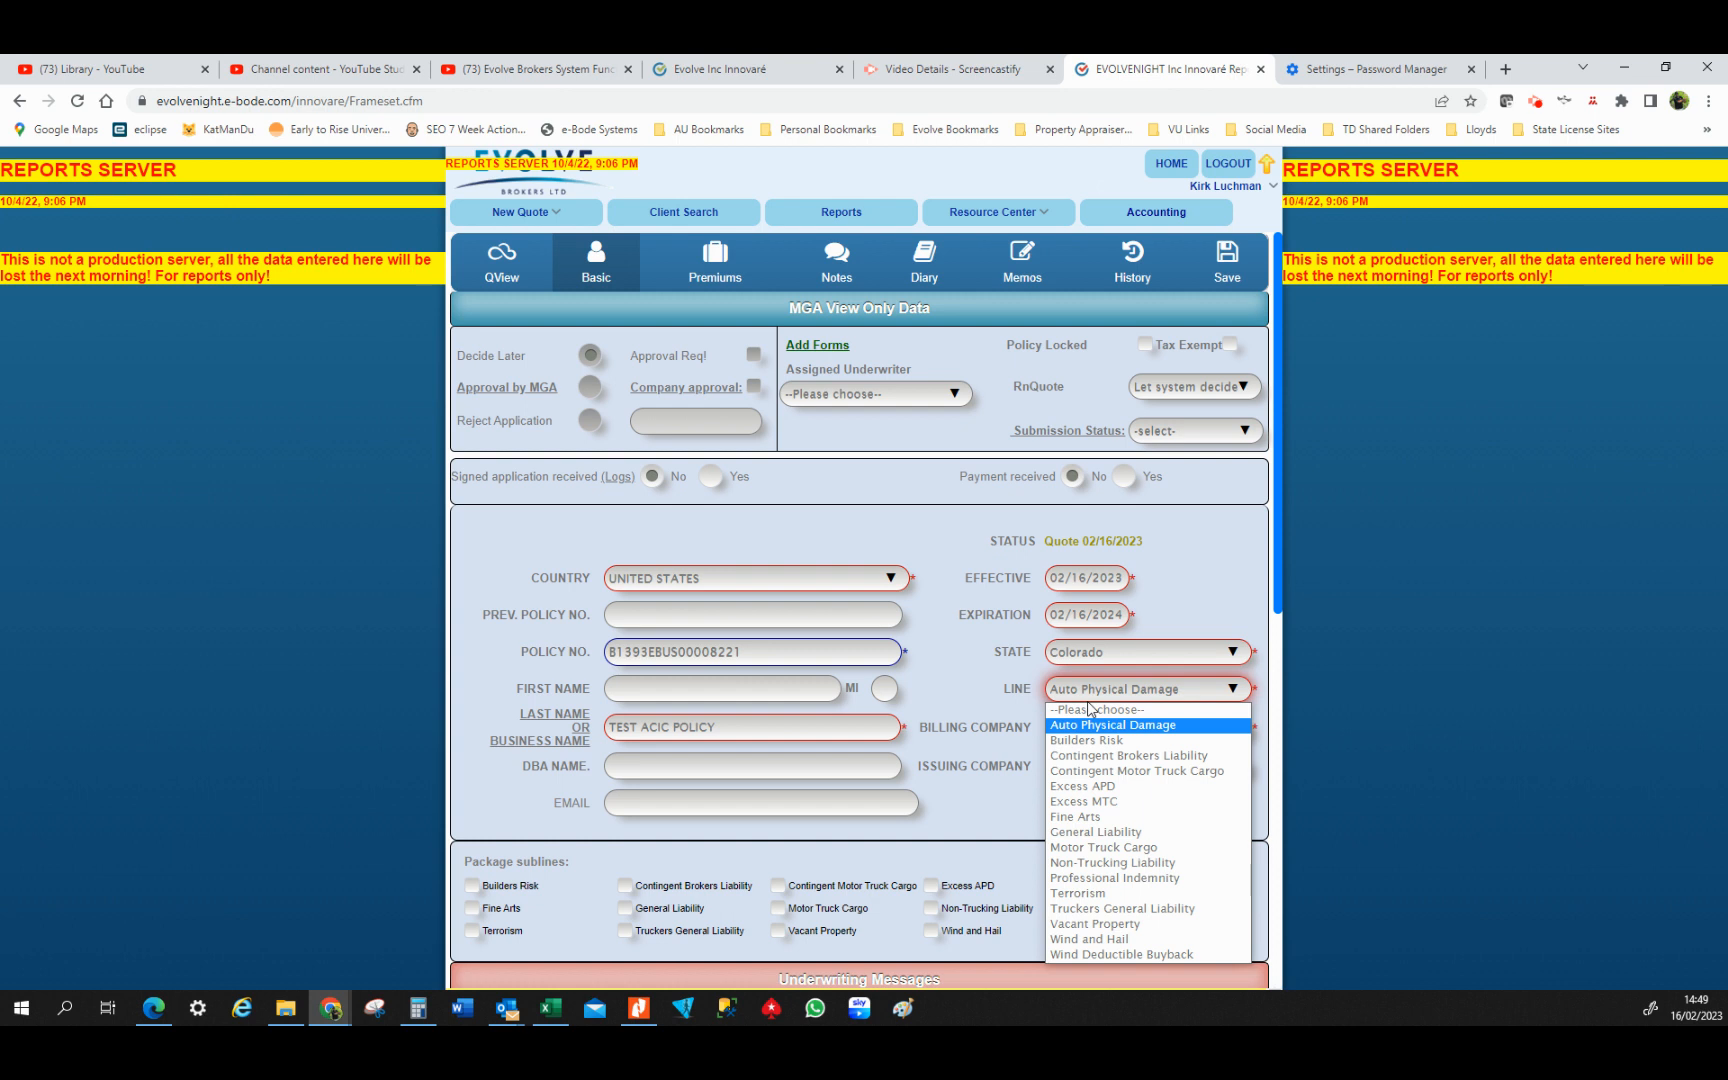
click(1100, 833)
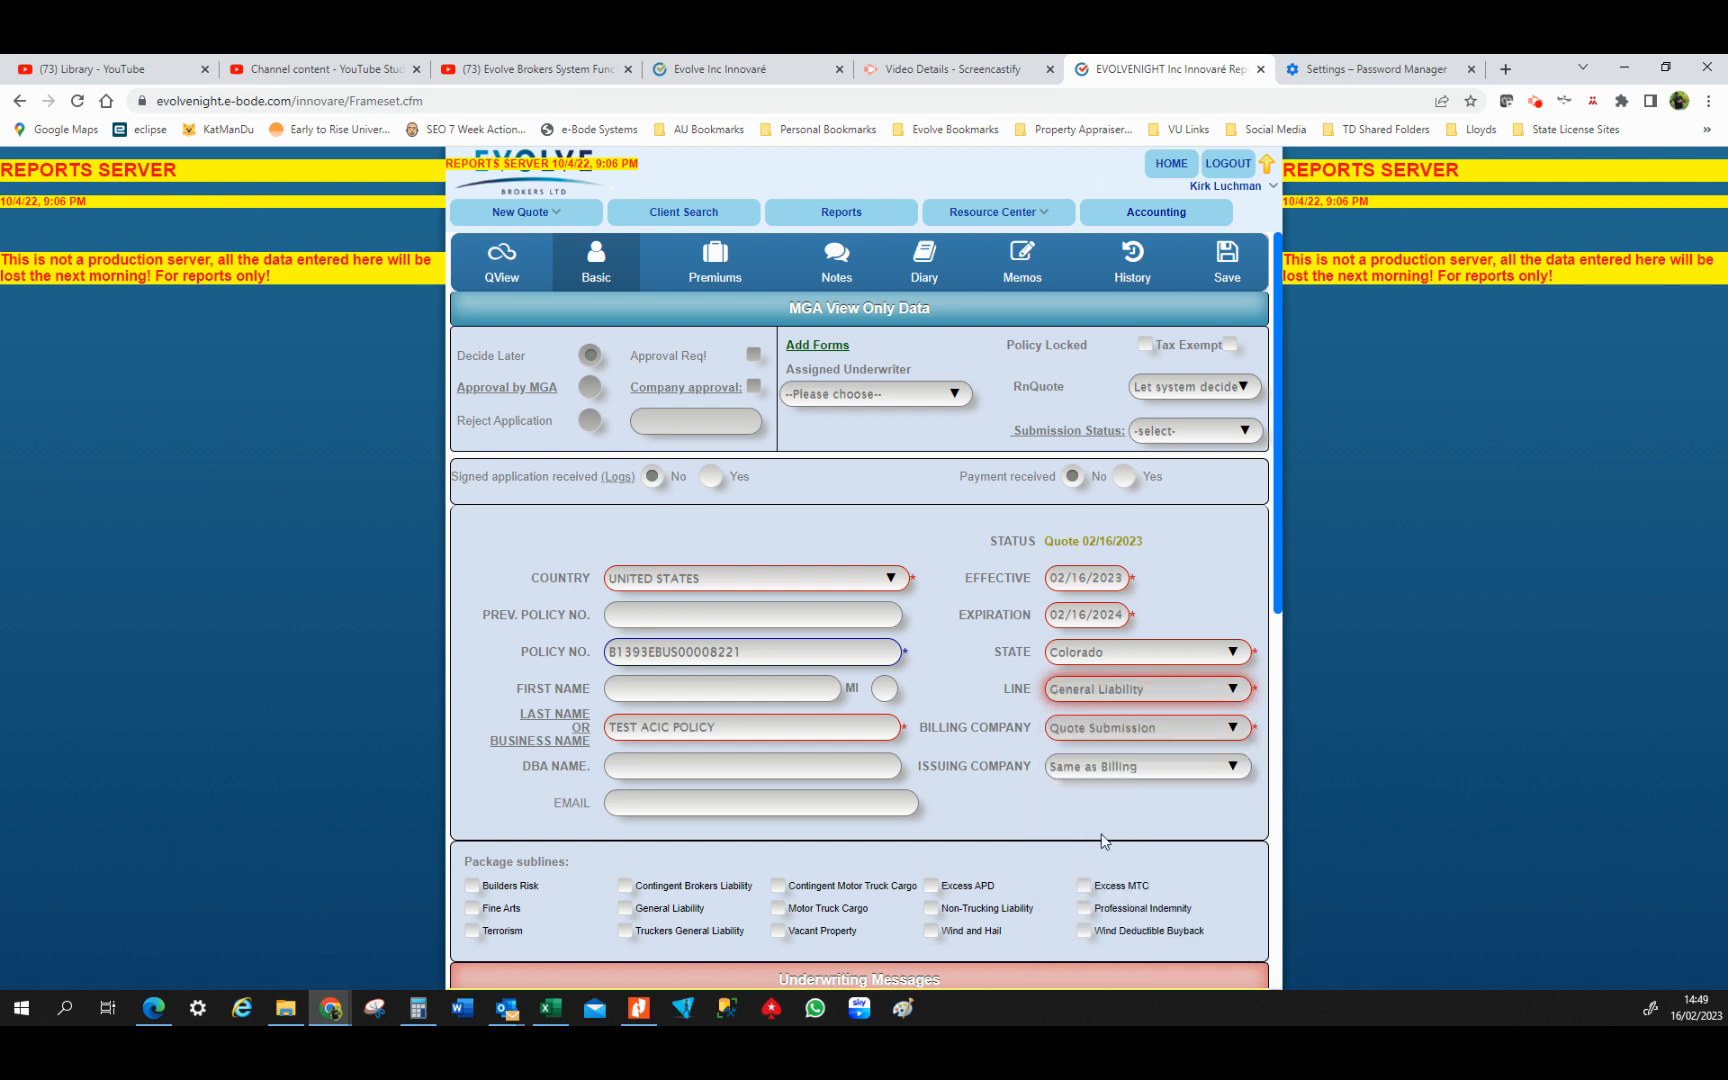
click(1087, 731)
click(1067, 657)
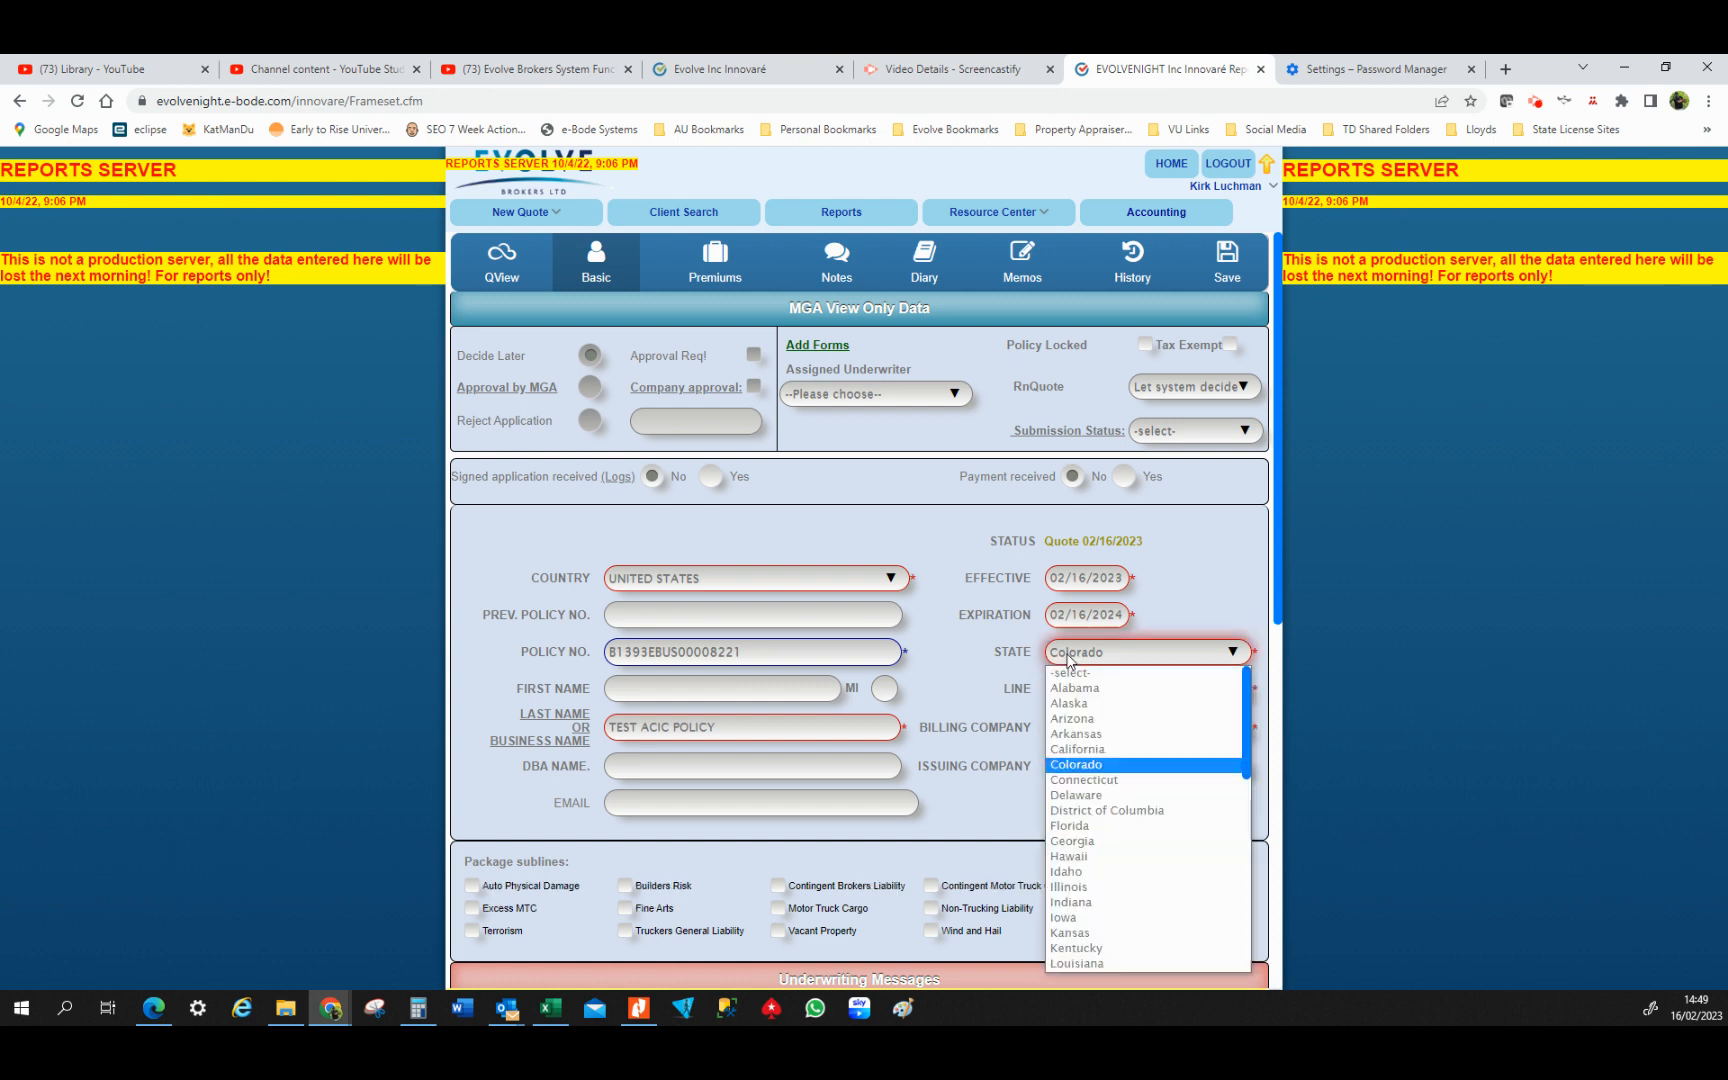
click(760, 586)
click(1131, 652)
click(1026, 697)
click(1090, 728)
click(1100, 768)
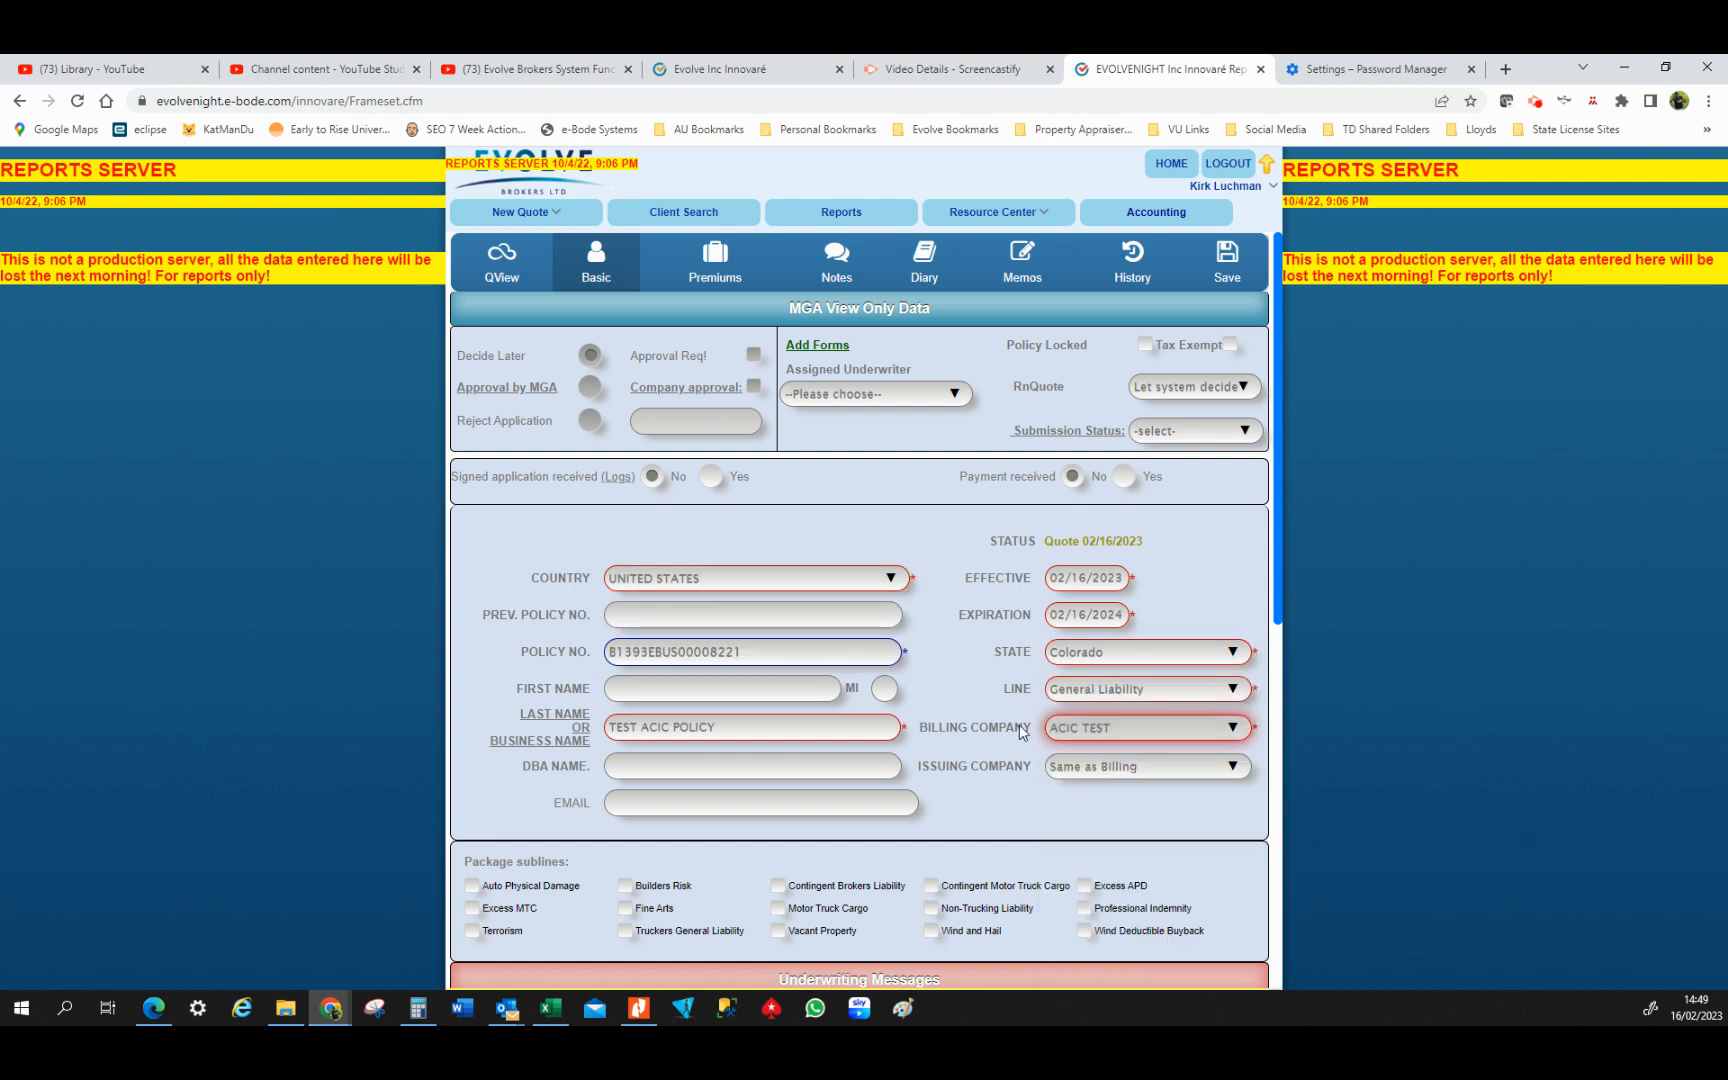
Assign the quote to the Amelia Underwriters agency user
scroll(977, 701, down, 5)
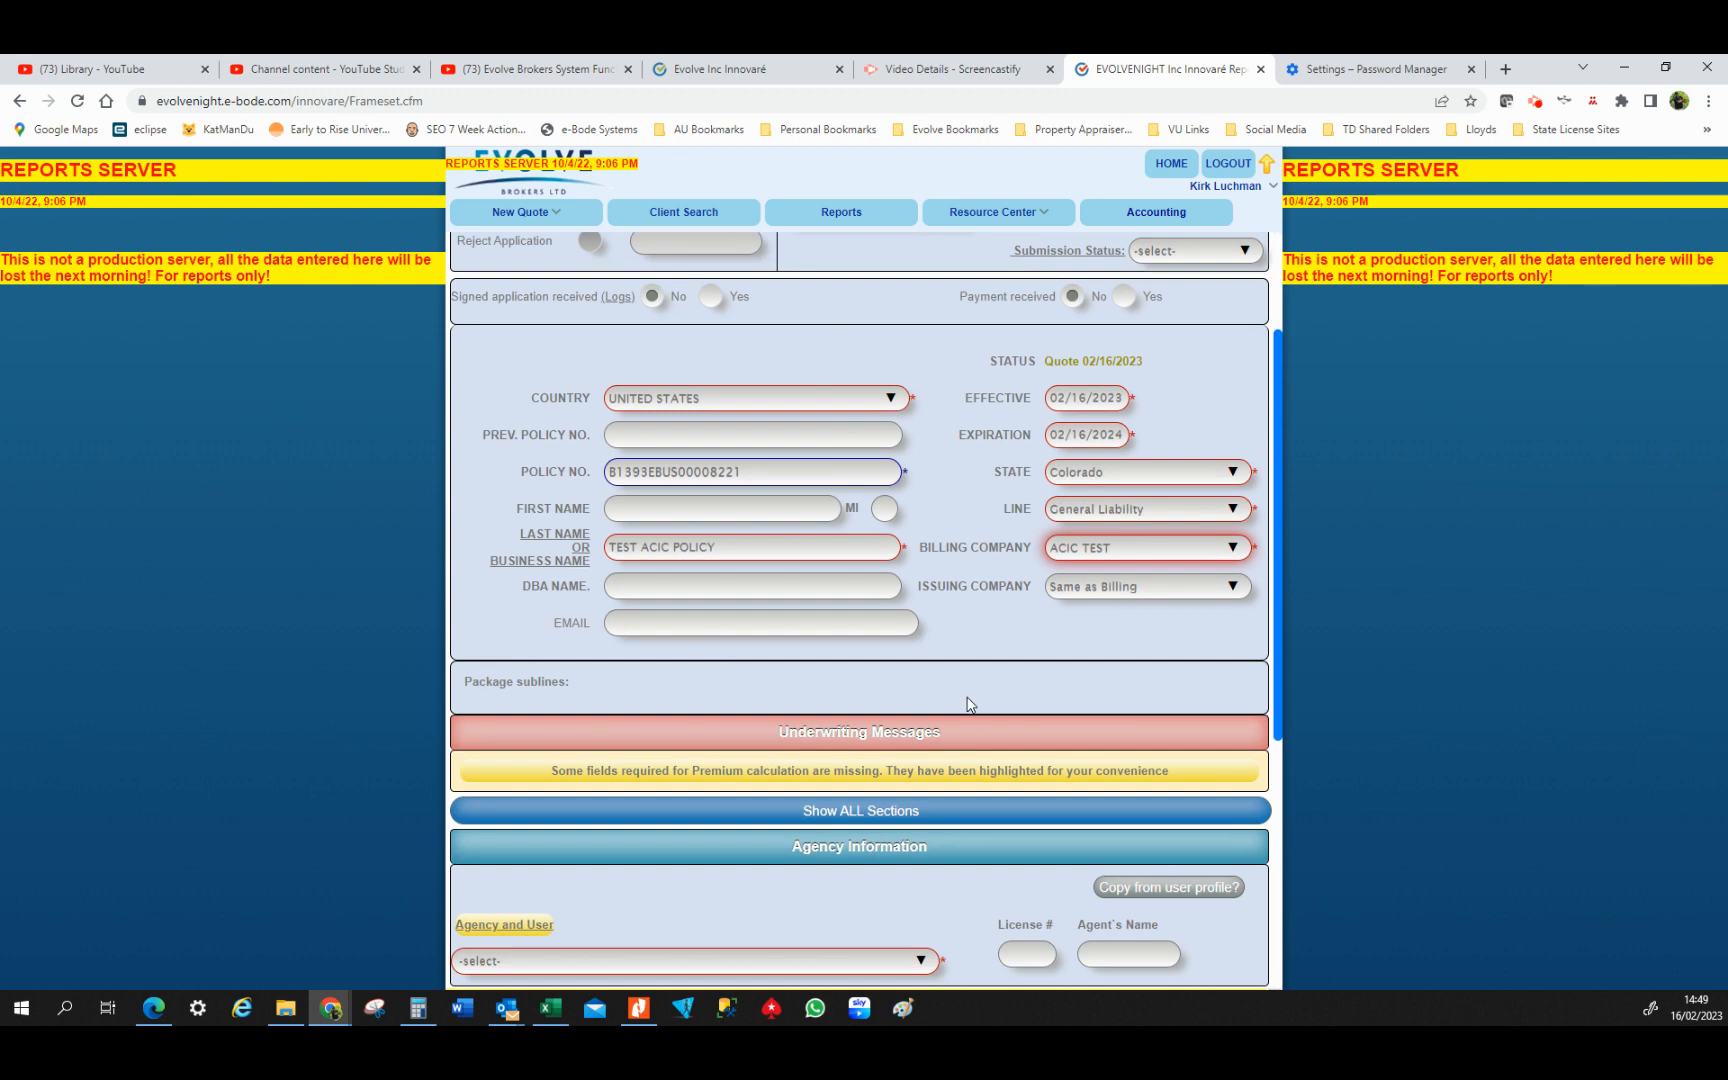
click(811, 697)
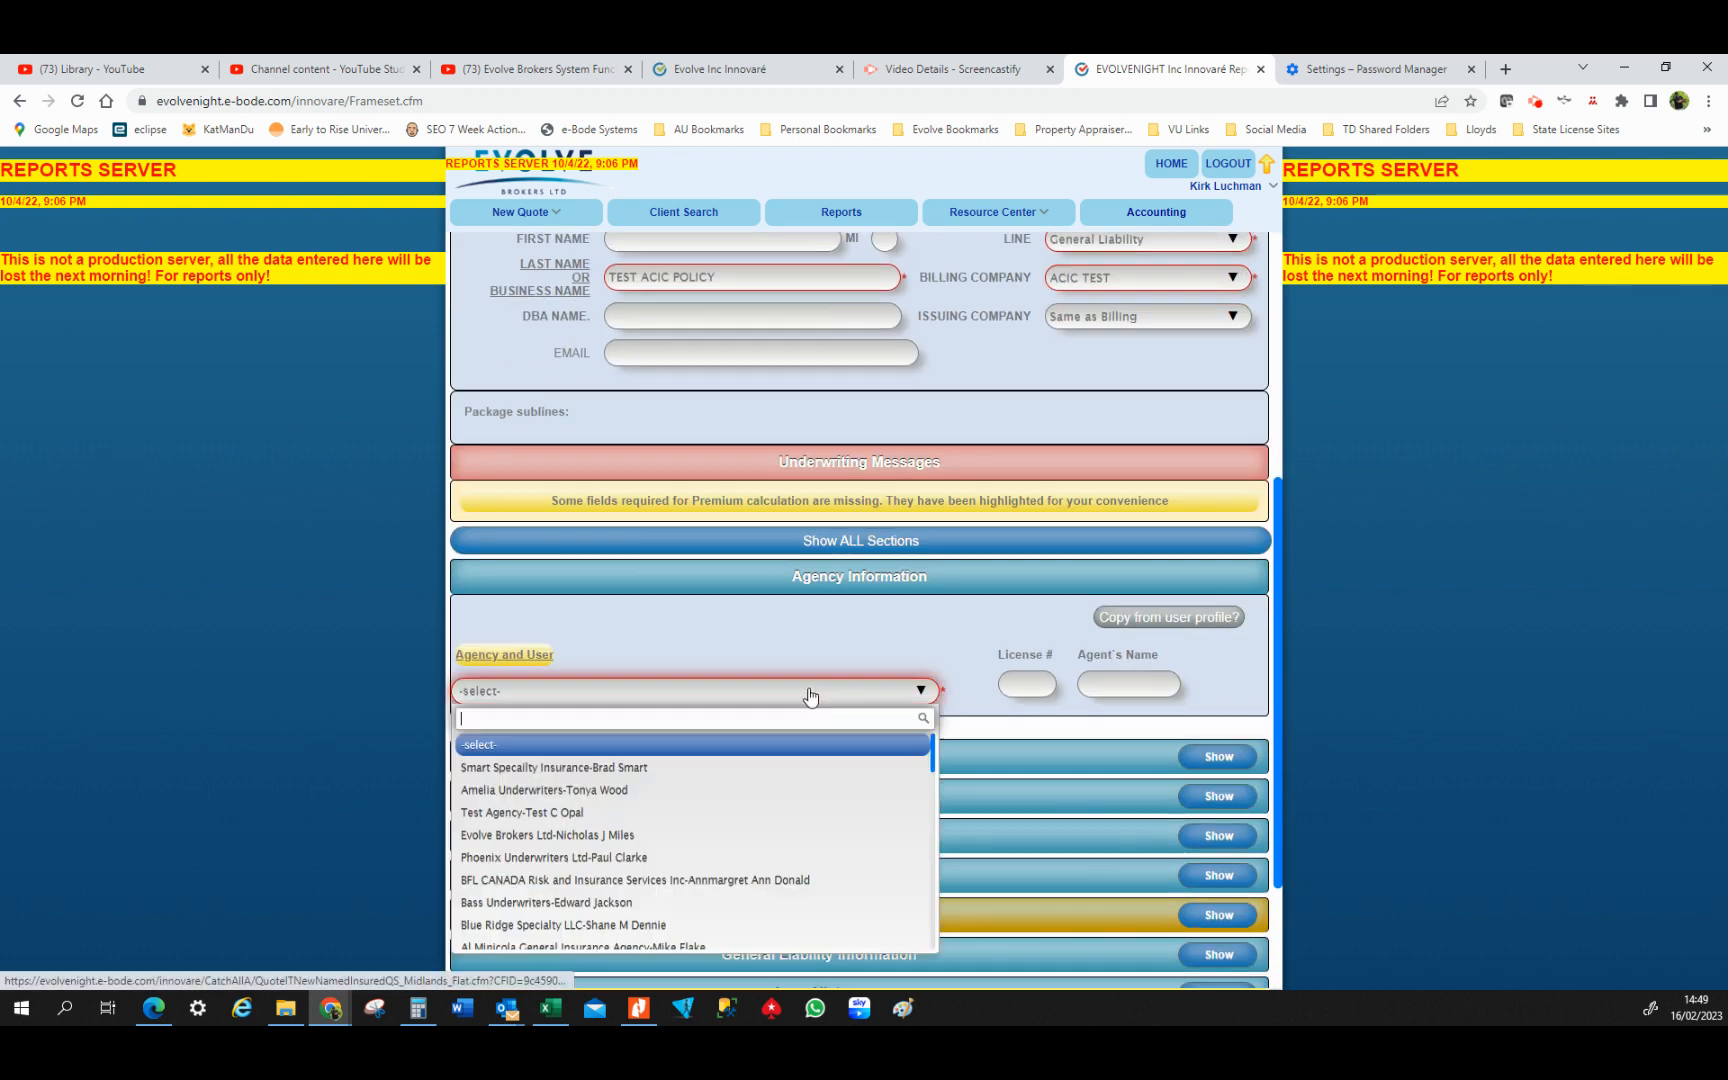
click(539, 791)
click(657, 676)
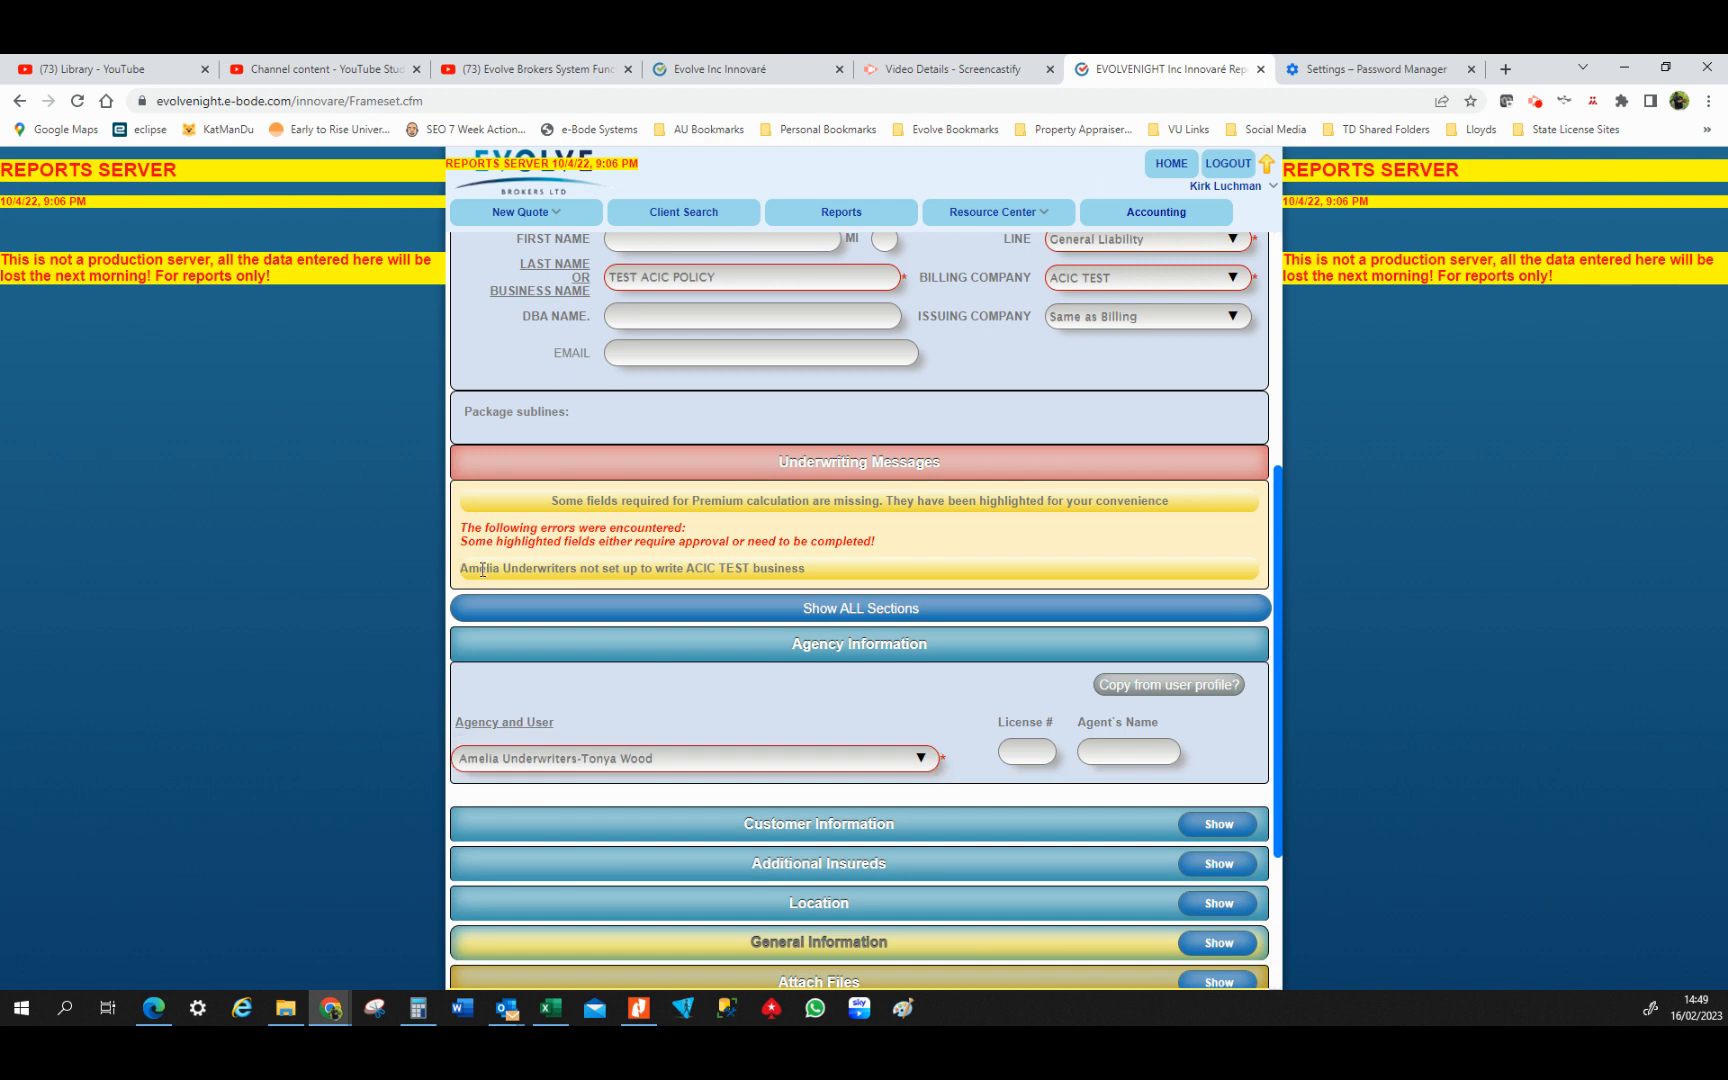
Read the underwriting message about the agency and try to proceed to the quote's premiums
drag(484, 568, 770, 568)
scroll(858, 641, down, 3)
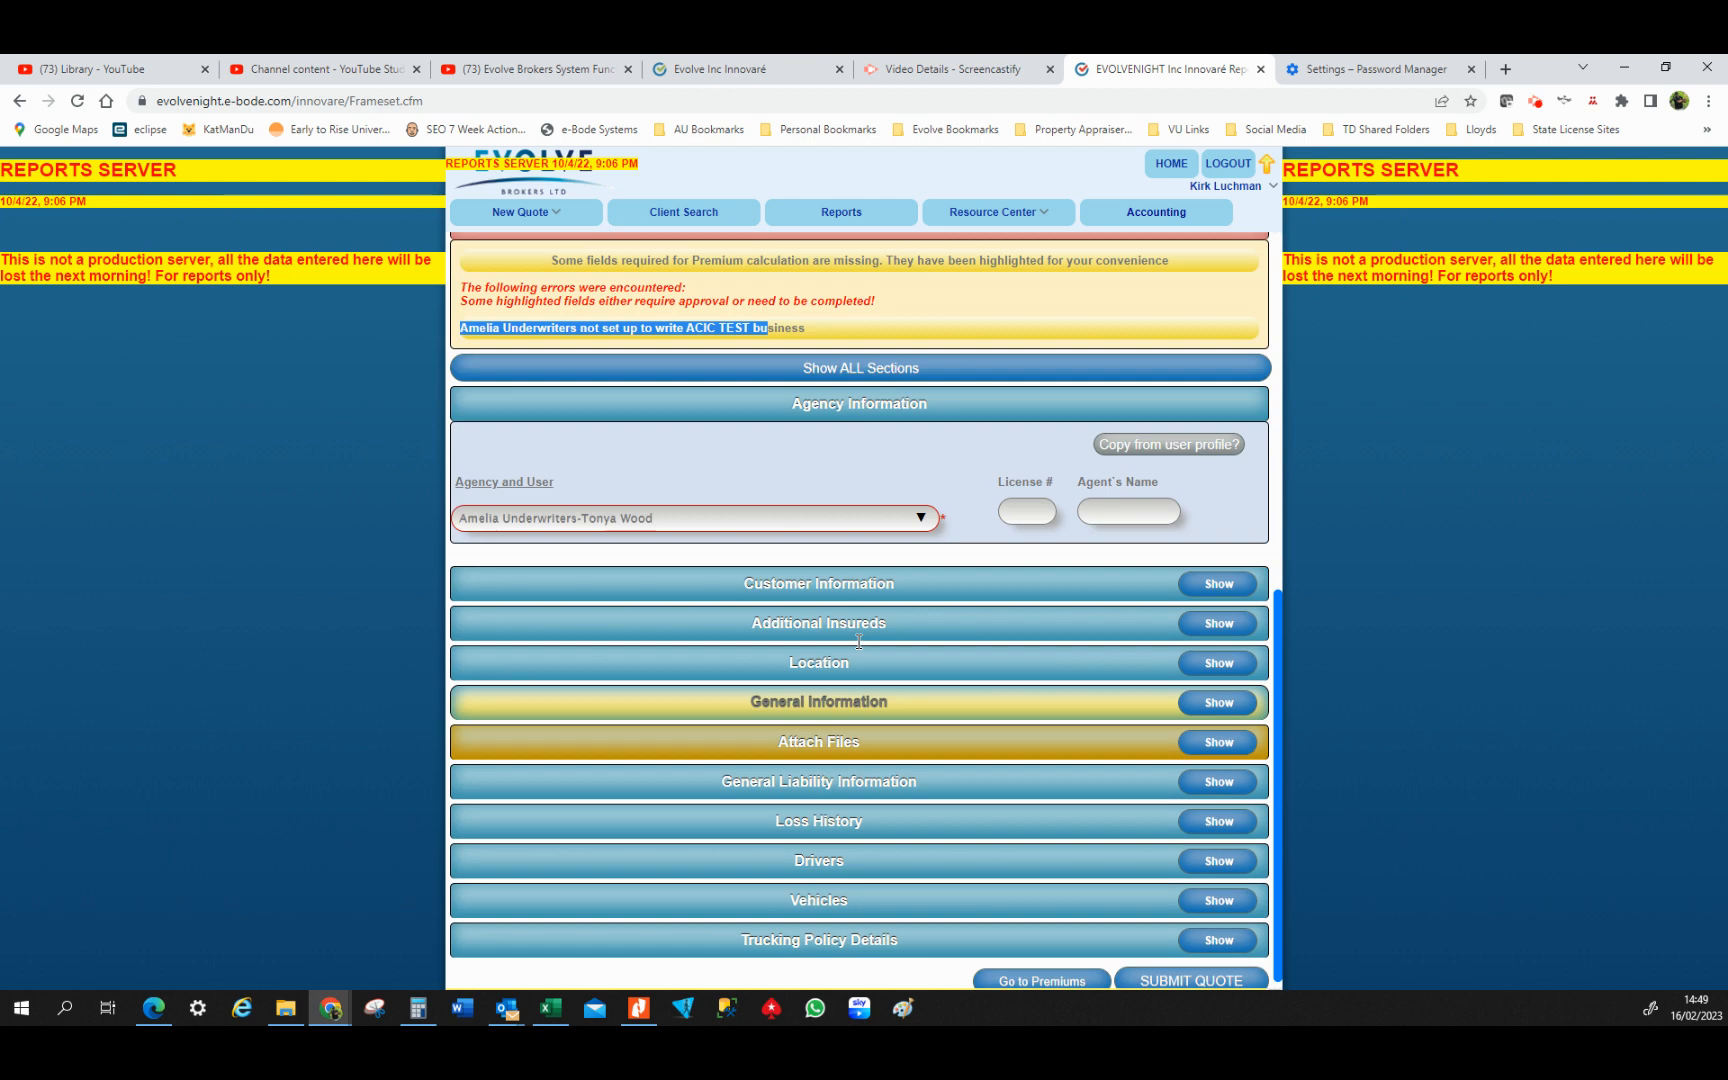
click(1041, 970)
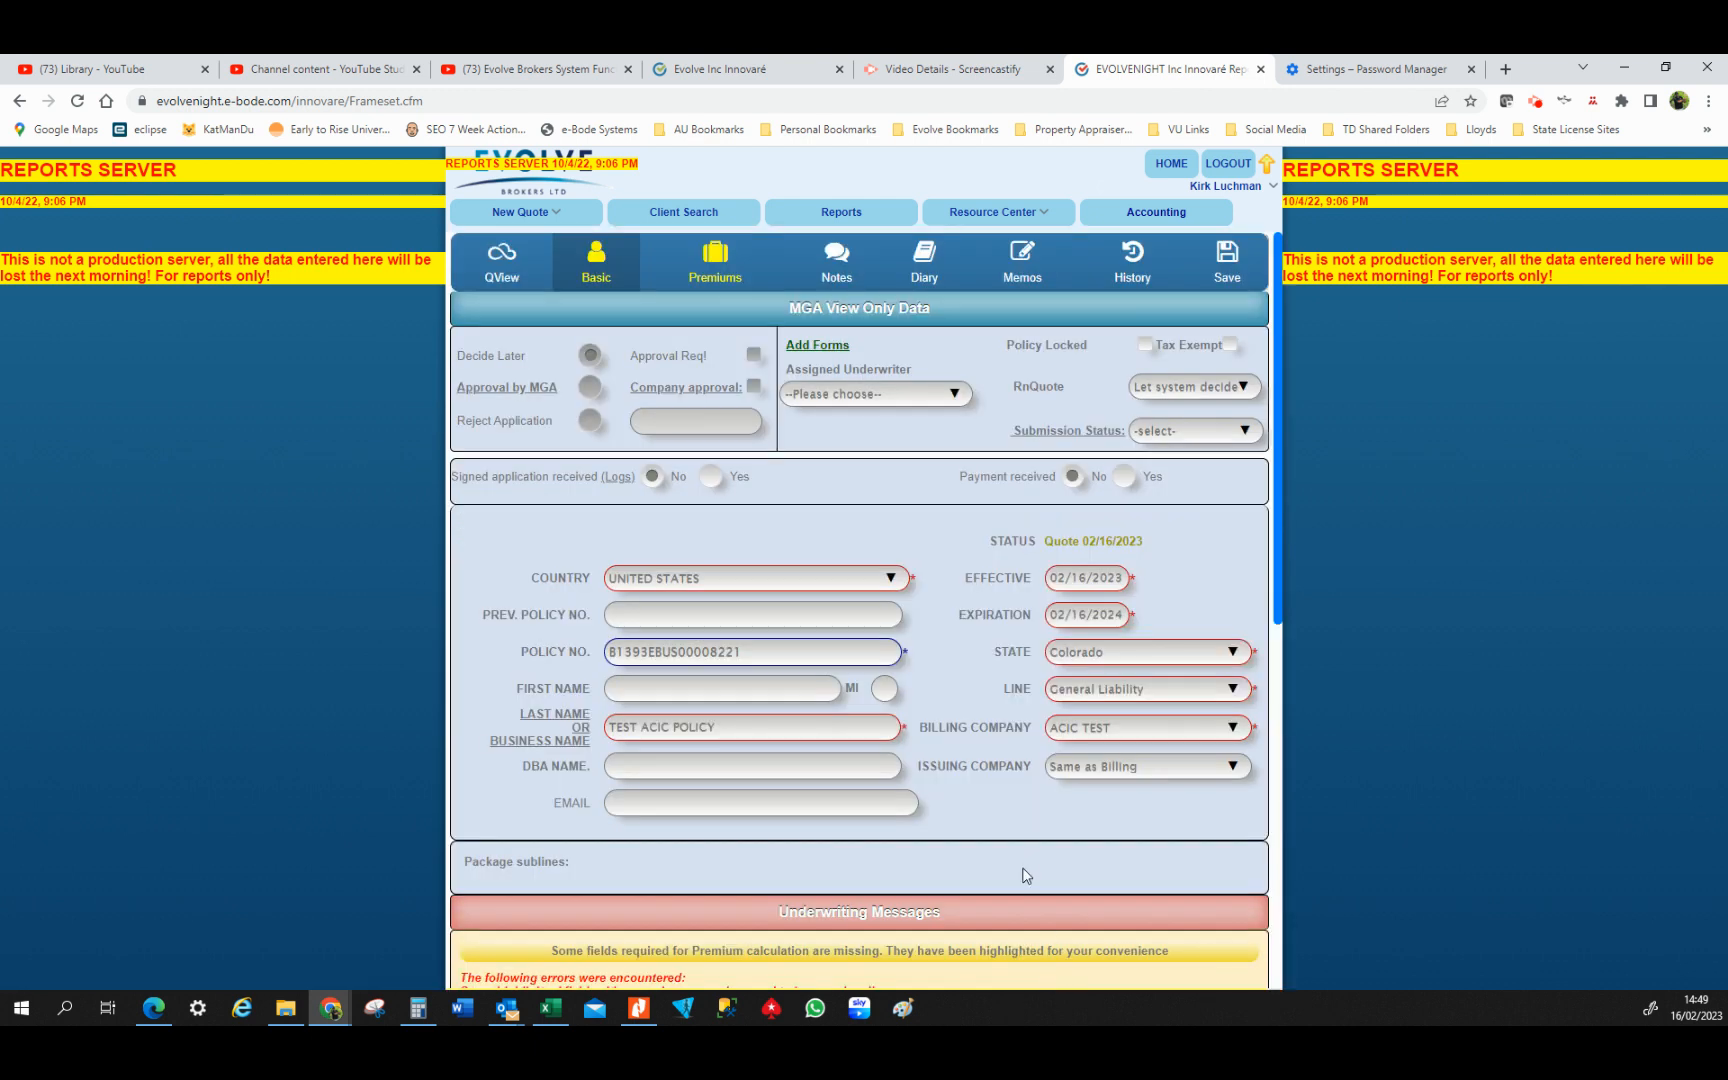
scroll(1020, 890, down, 7)
click(1041, 970)
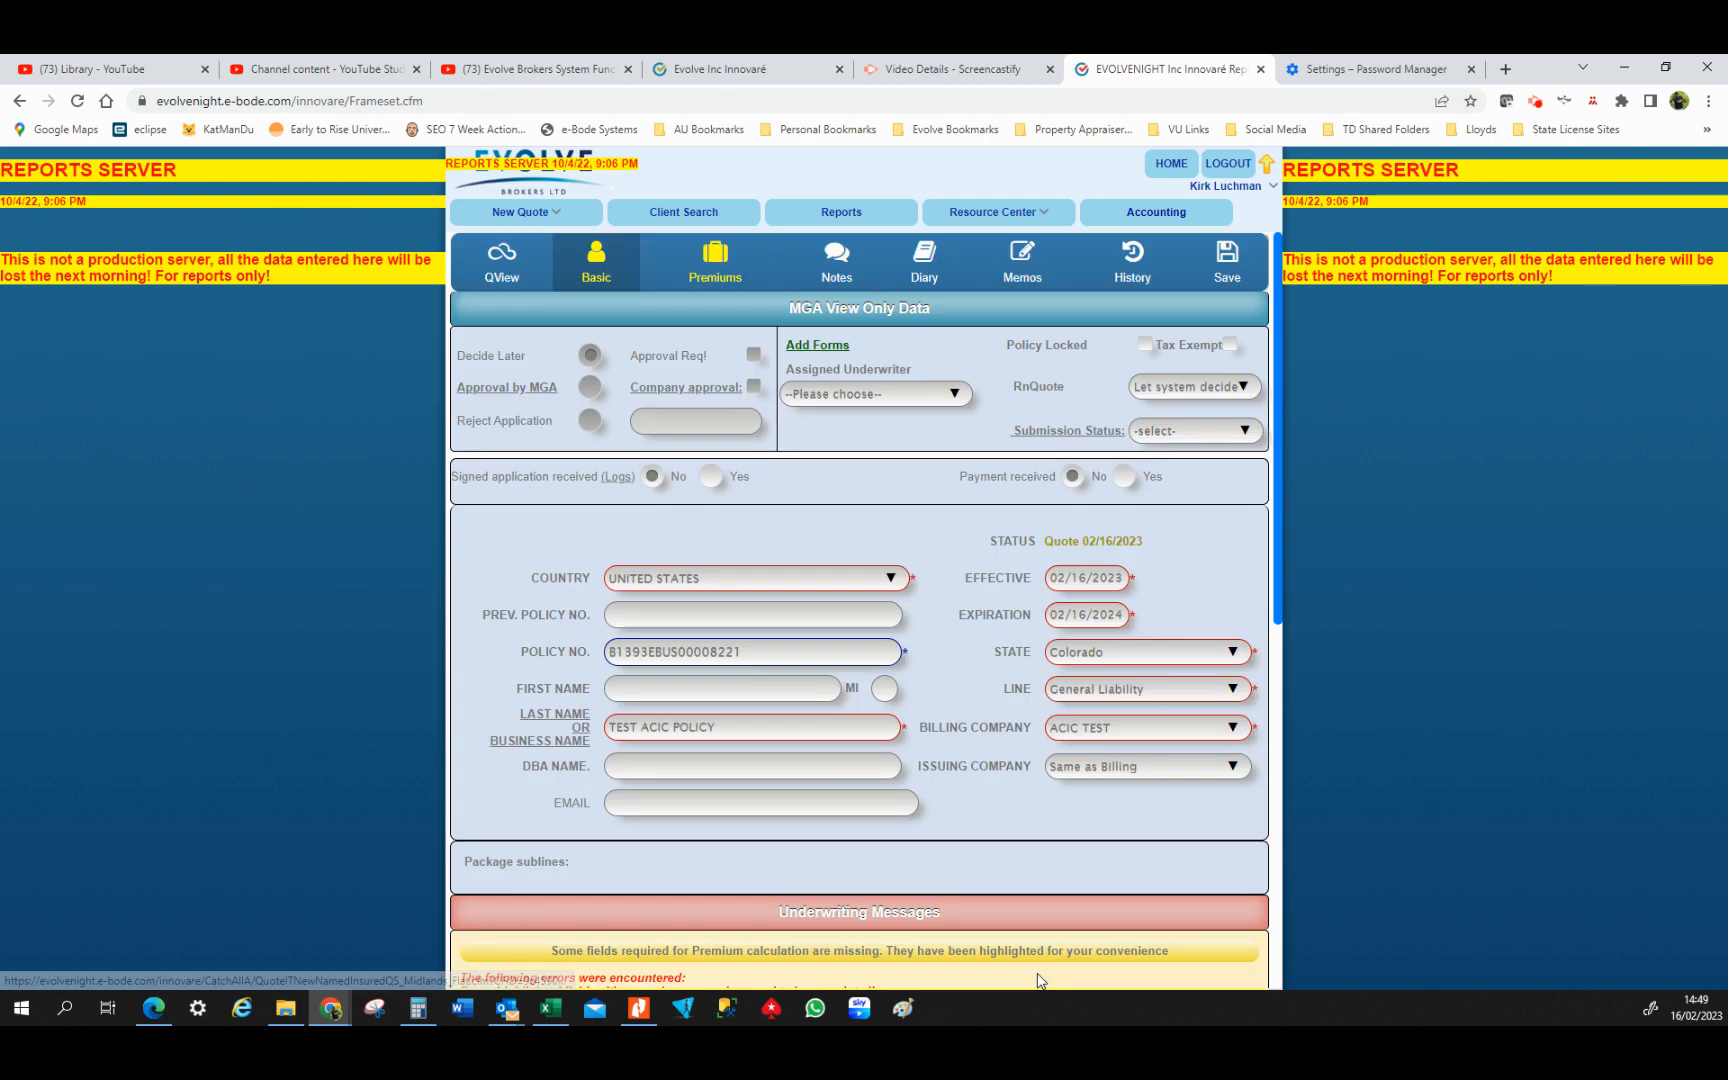
Recheck the underwriting error against the quote's state, line and billing company
scroll(943, 720, down, 1)
scroll(943, 720, down, 2)
drag(531, 840, 695, 838)
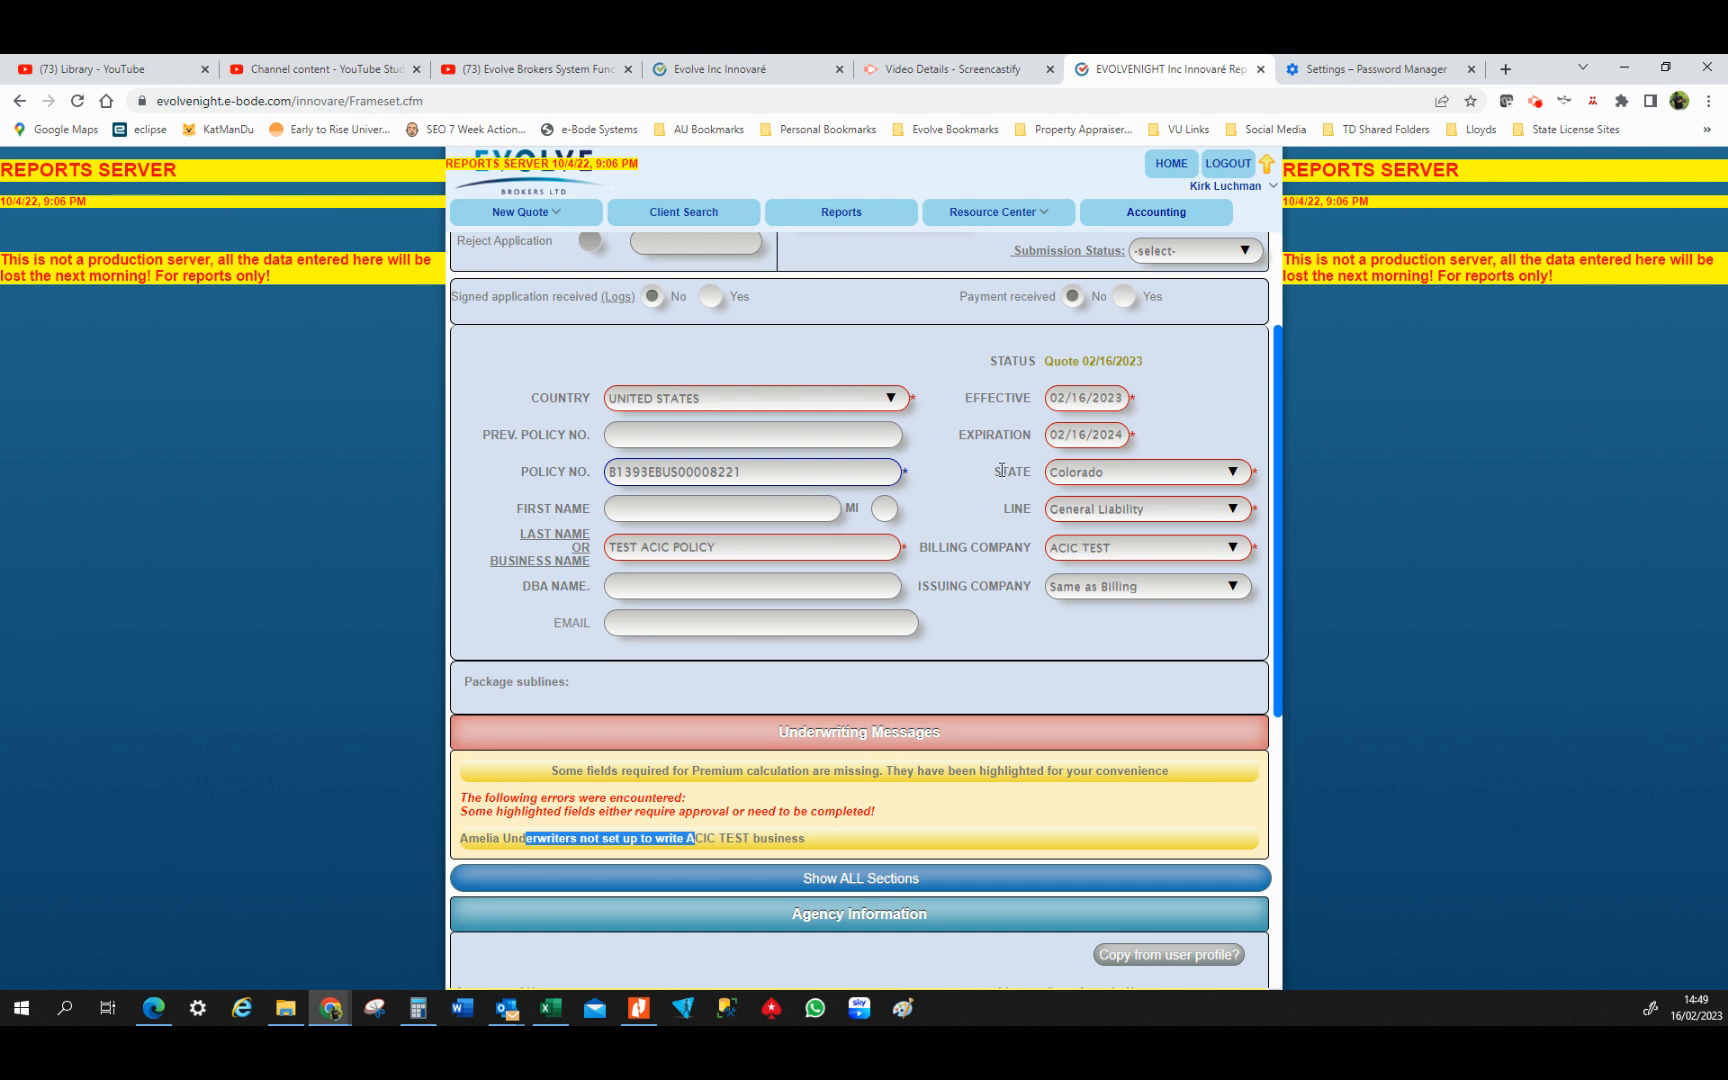
drag(1002, 472, 1022, 547)
click(1036, 607)
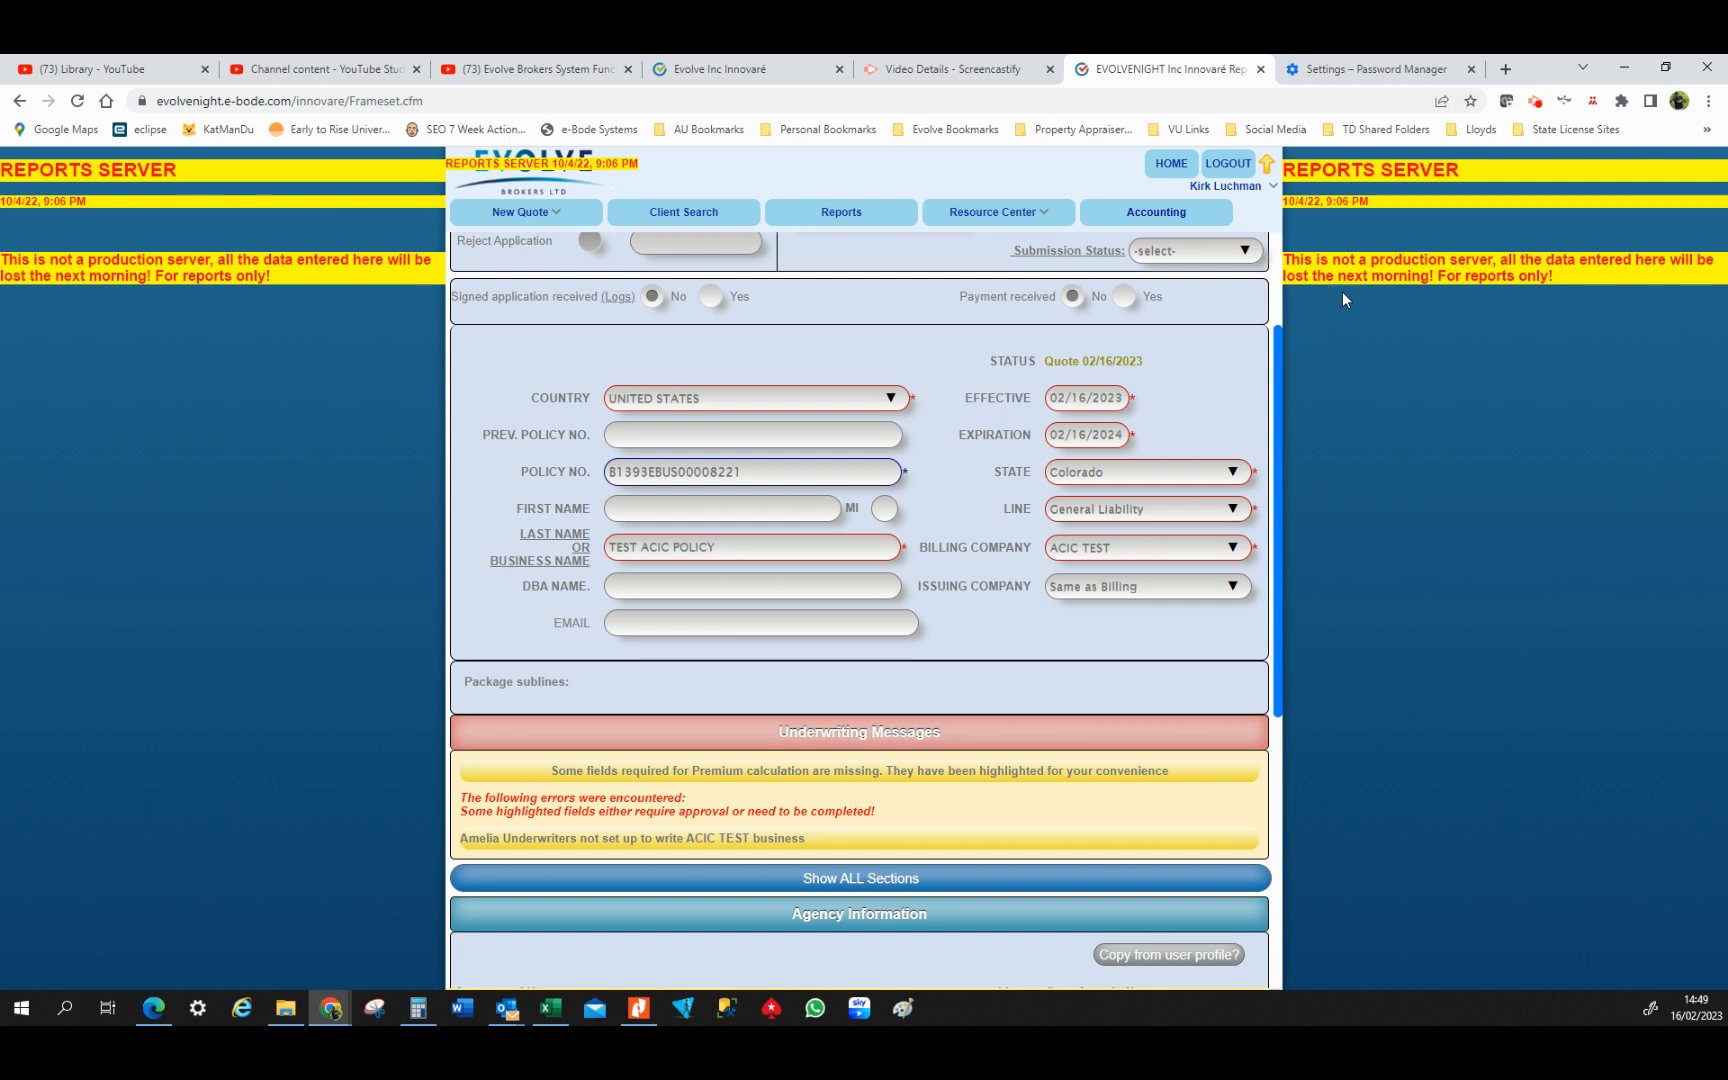
click(1536, 101)
click(1430, 295)
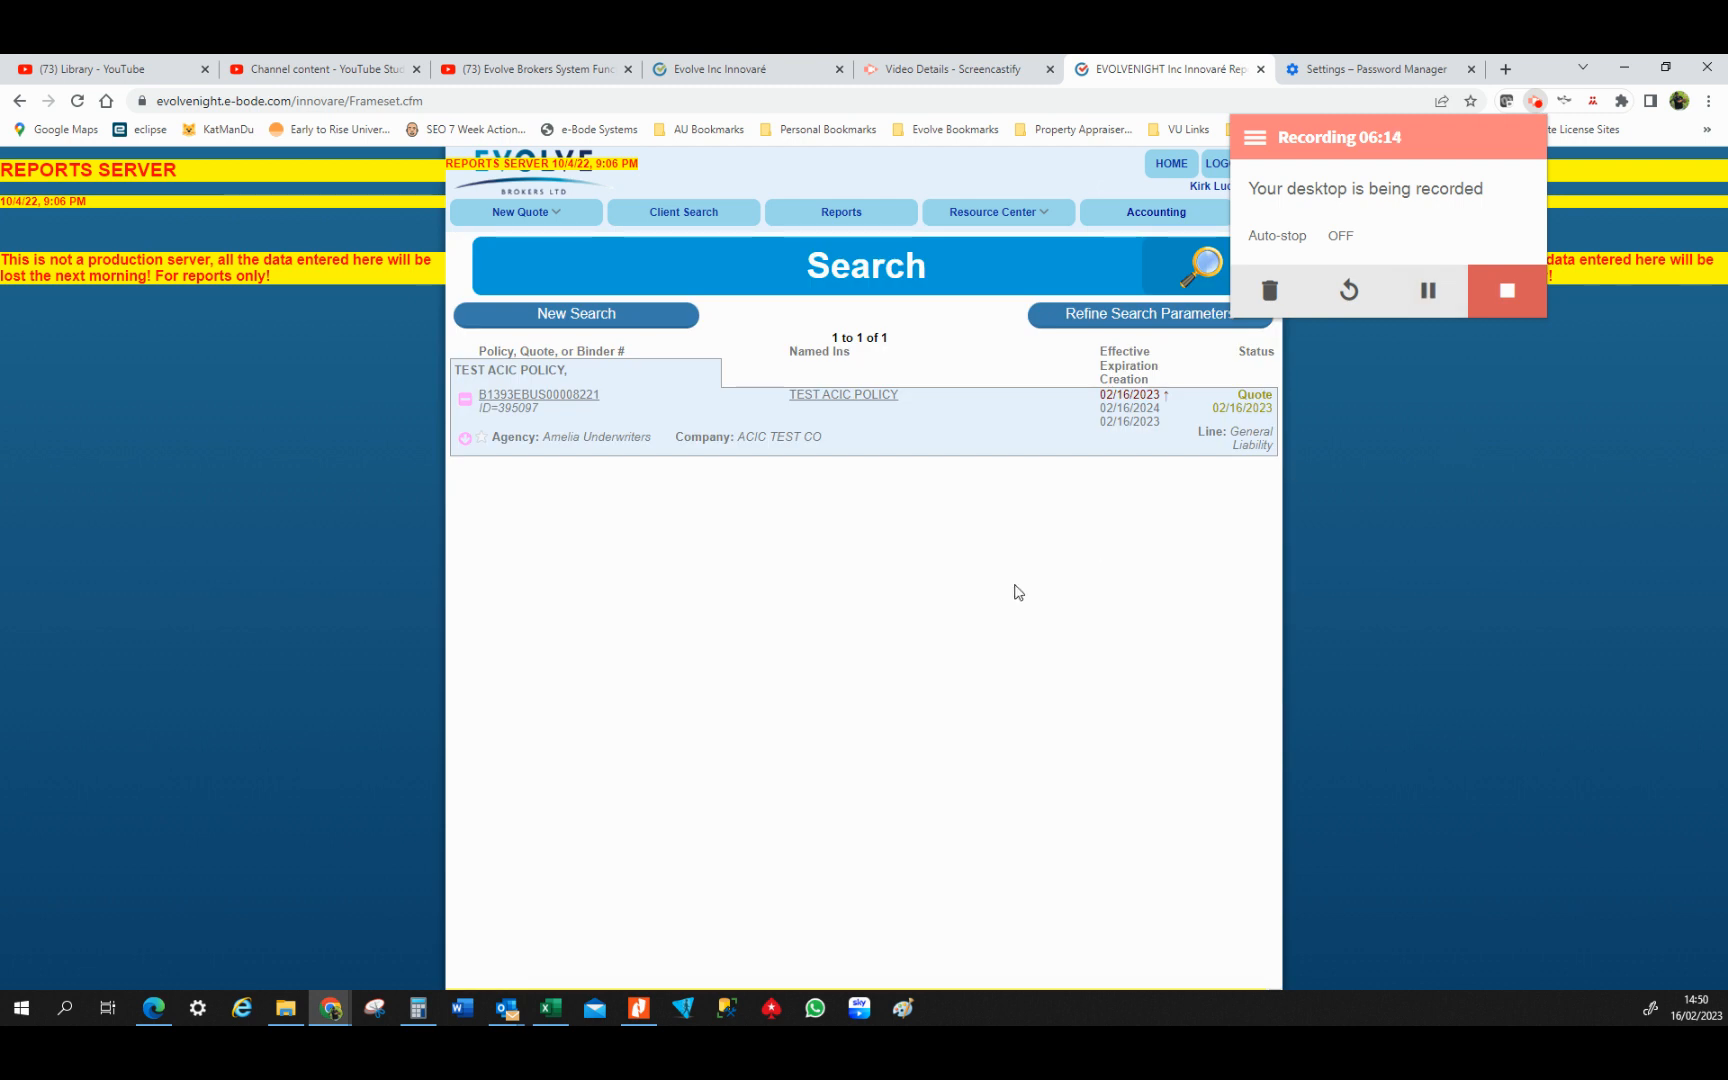
click(1018, 592)
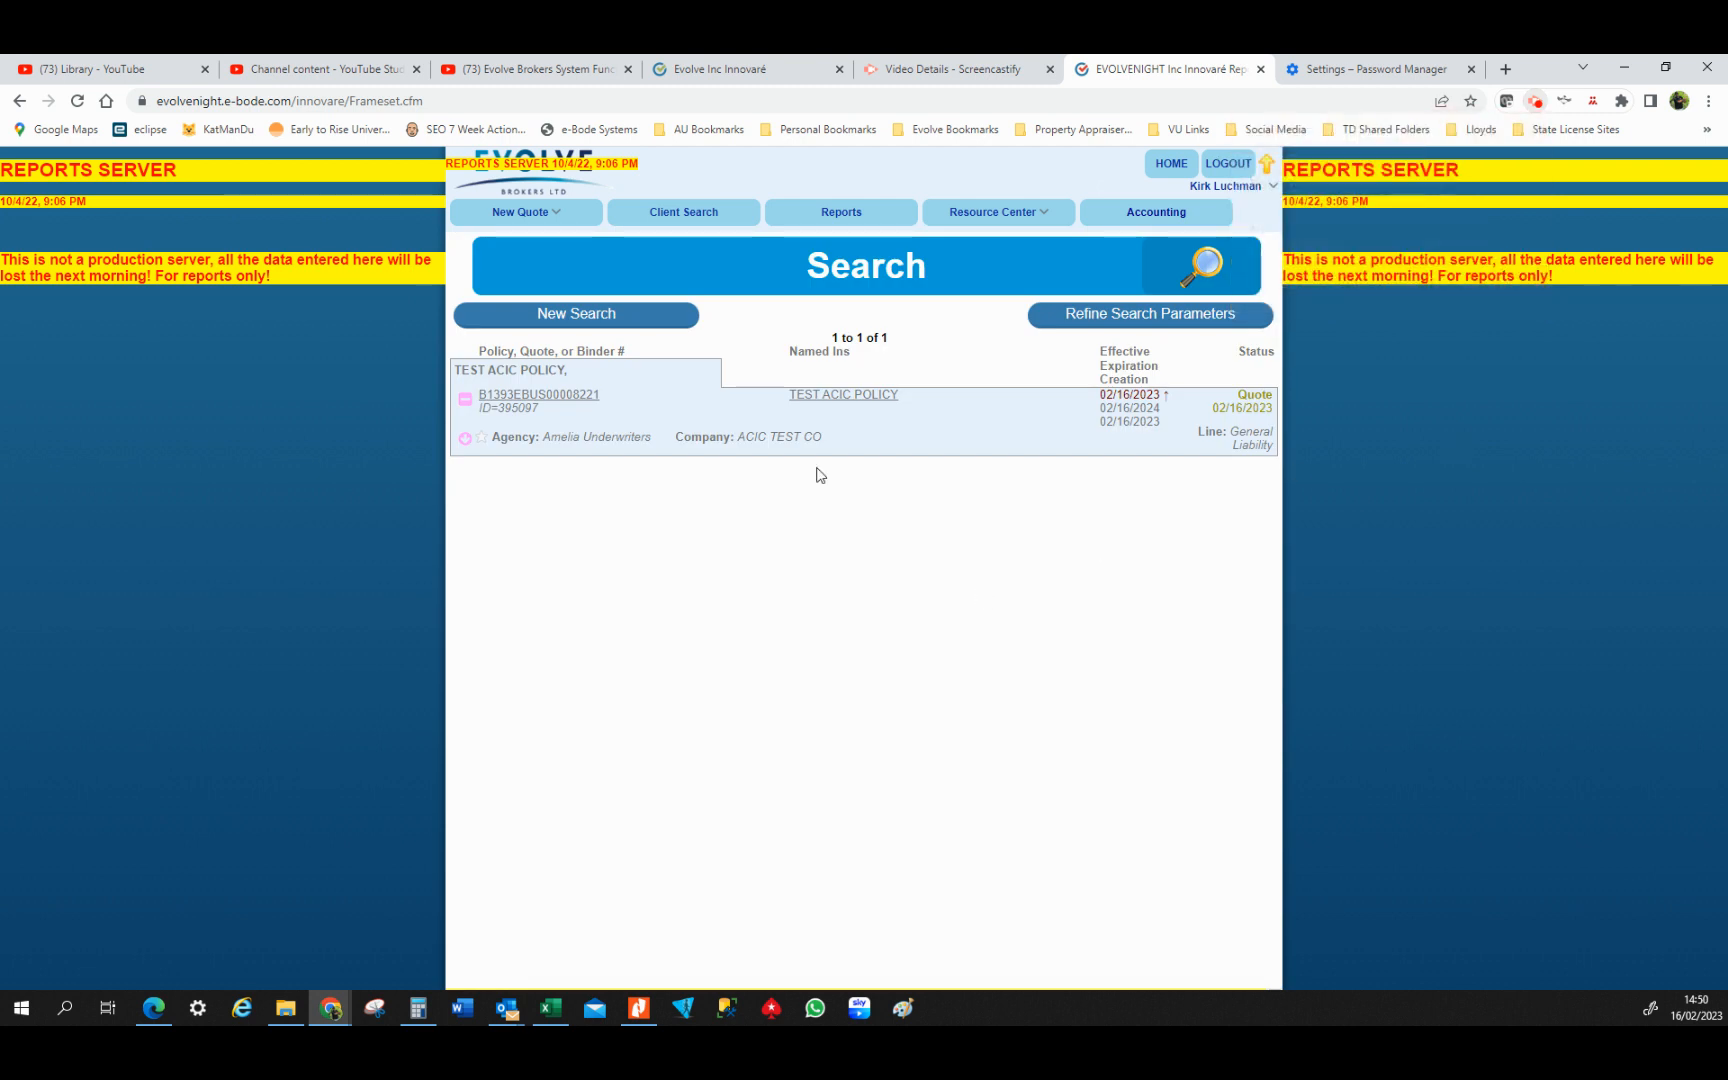
Reopen the TEST ACIC POLICY quote from the search results and review its underwriting messages and sections
drag(572, 437, 616, 437)
click(841, 398)
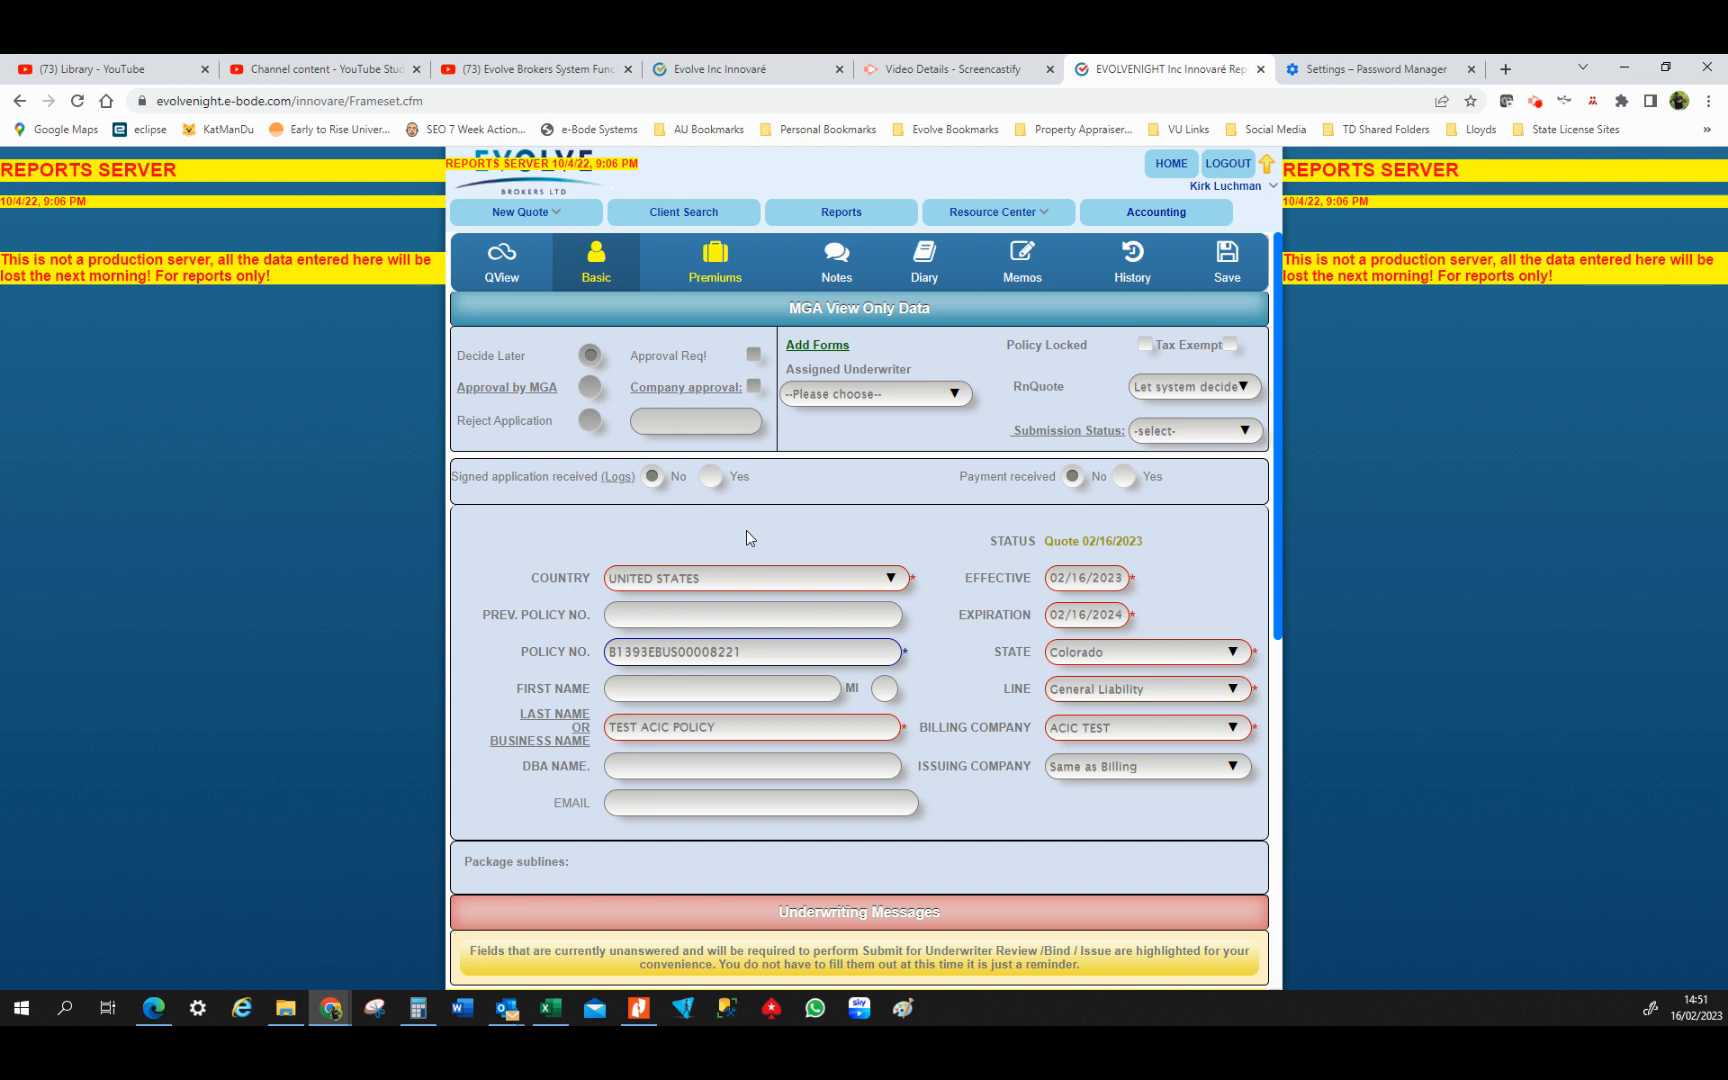
scroll(745, 530, down, 3)
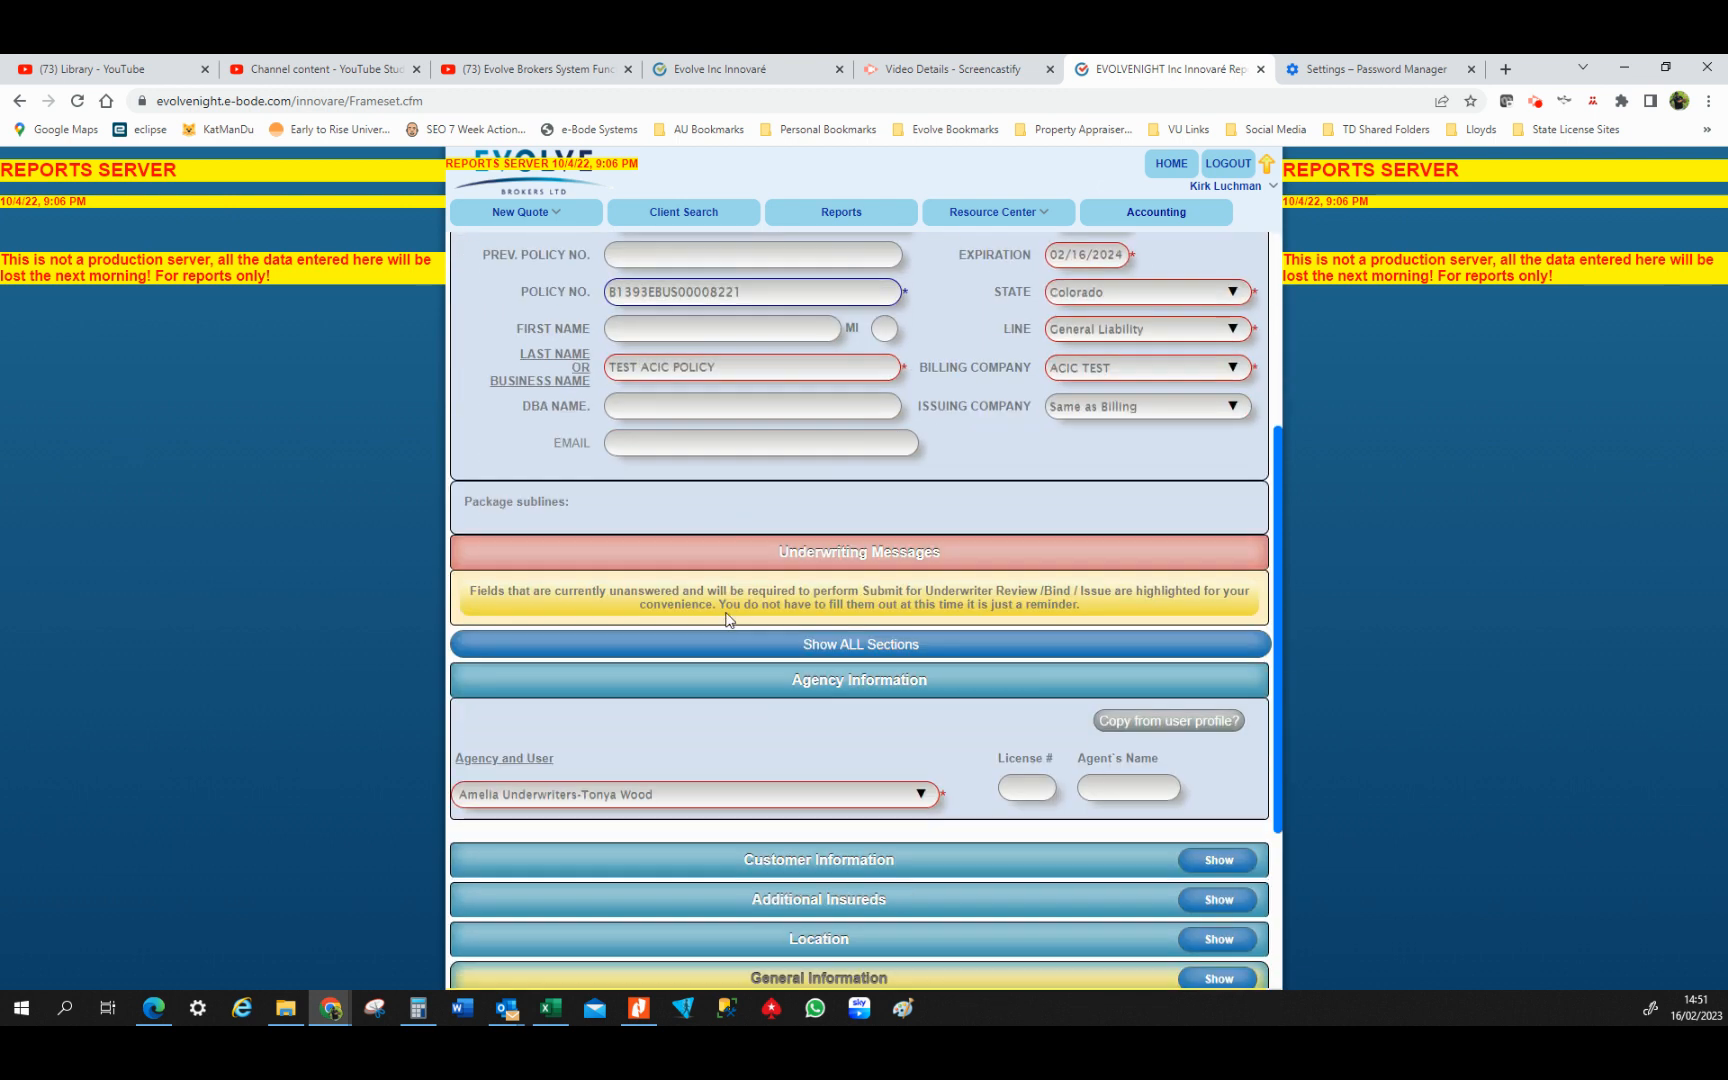
drag(737, 591, 904, 604)
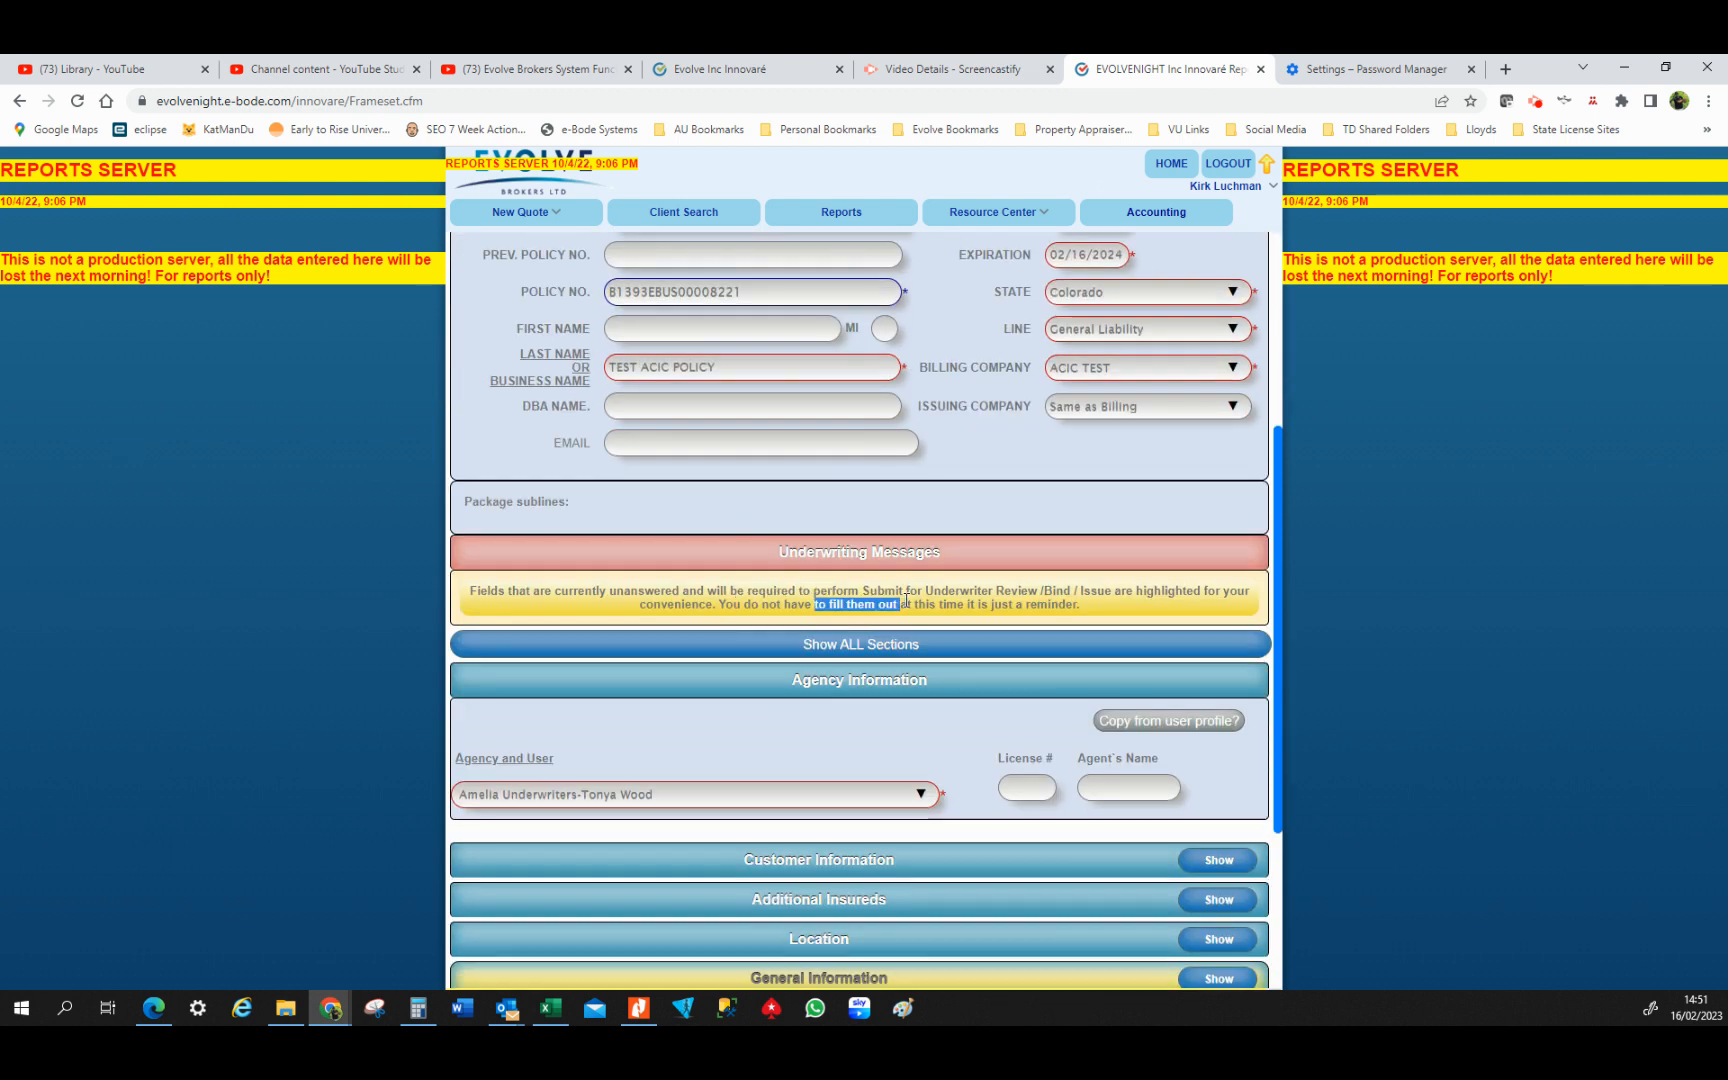
scroll(830, 655, down, 3)
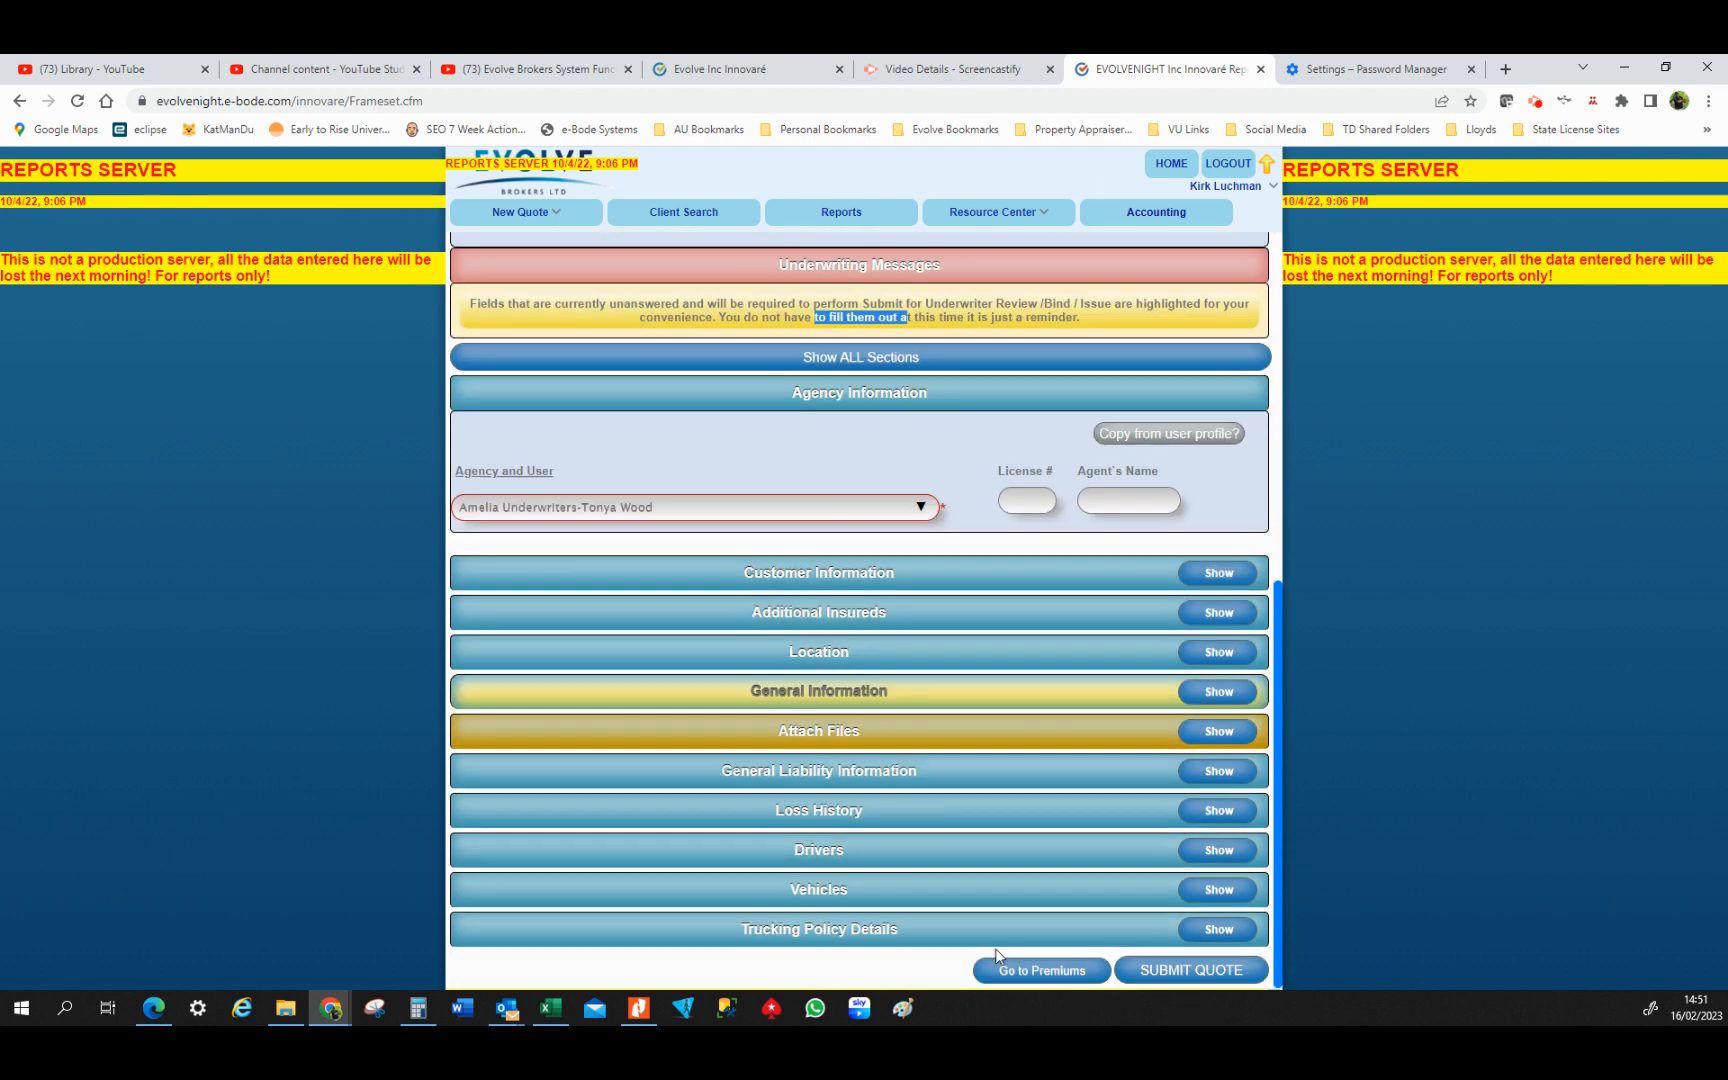
Go to the quote's premiums and review the worksheet's policy fee and the Premium GL total and MGA commissions
click(1015, 973)
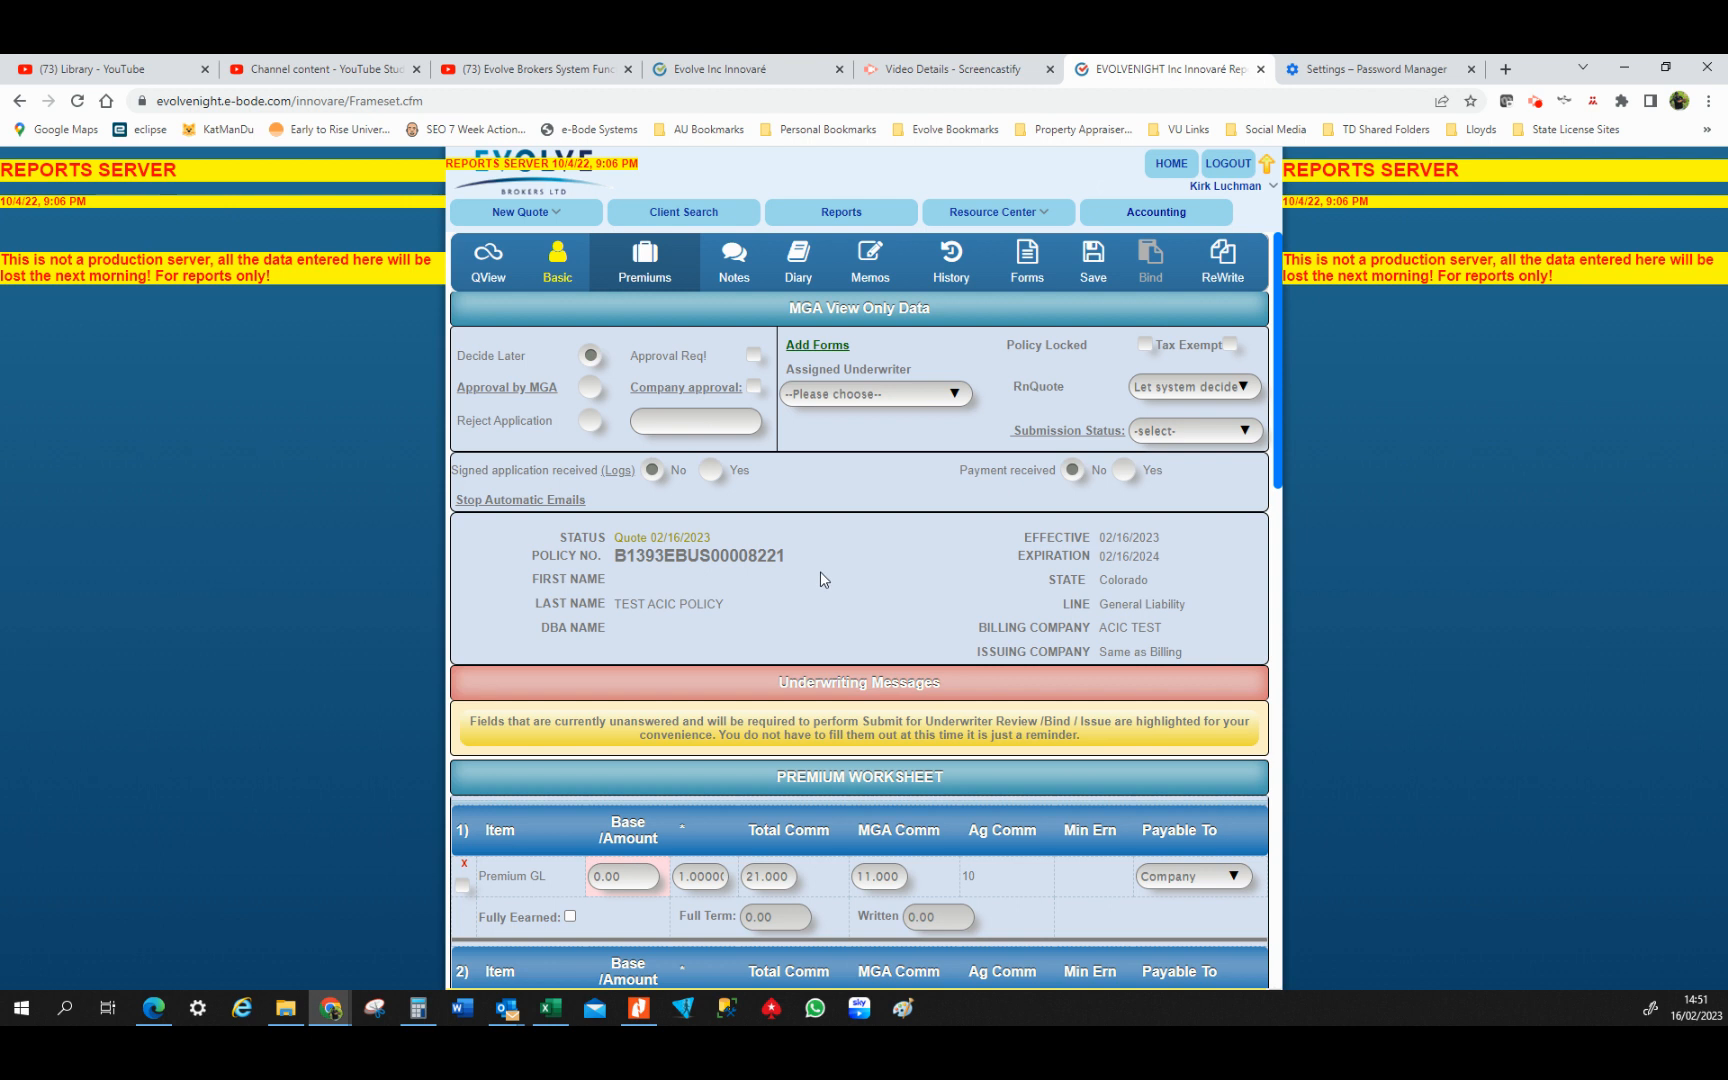
scroll(819, 571, down, 2)
scroll(818, 572, down, 2)
scroll(815, 575, down, 1)
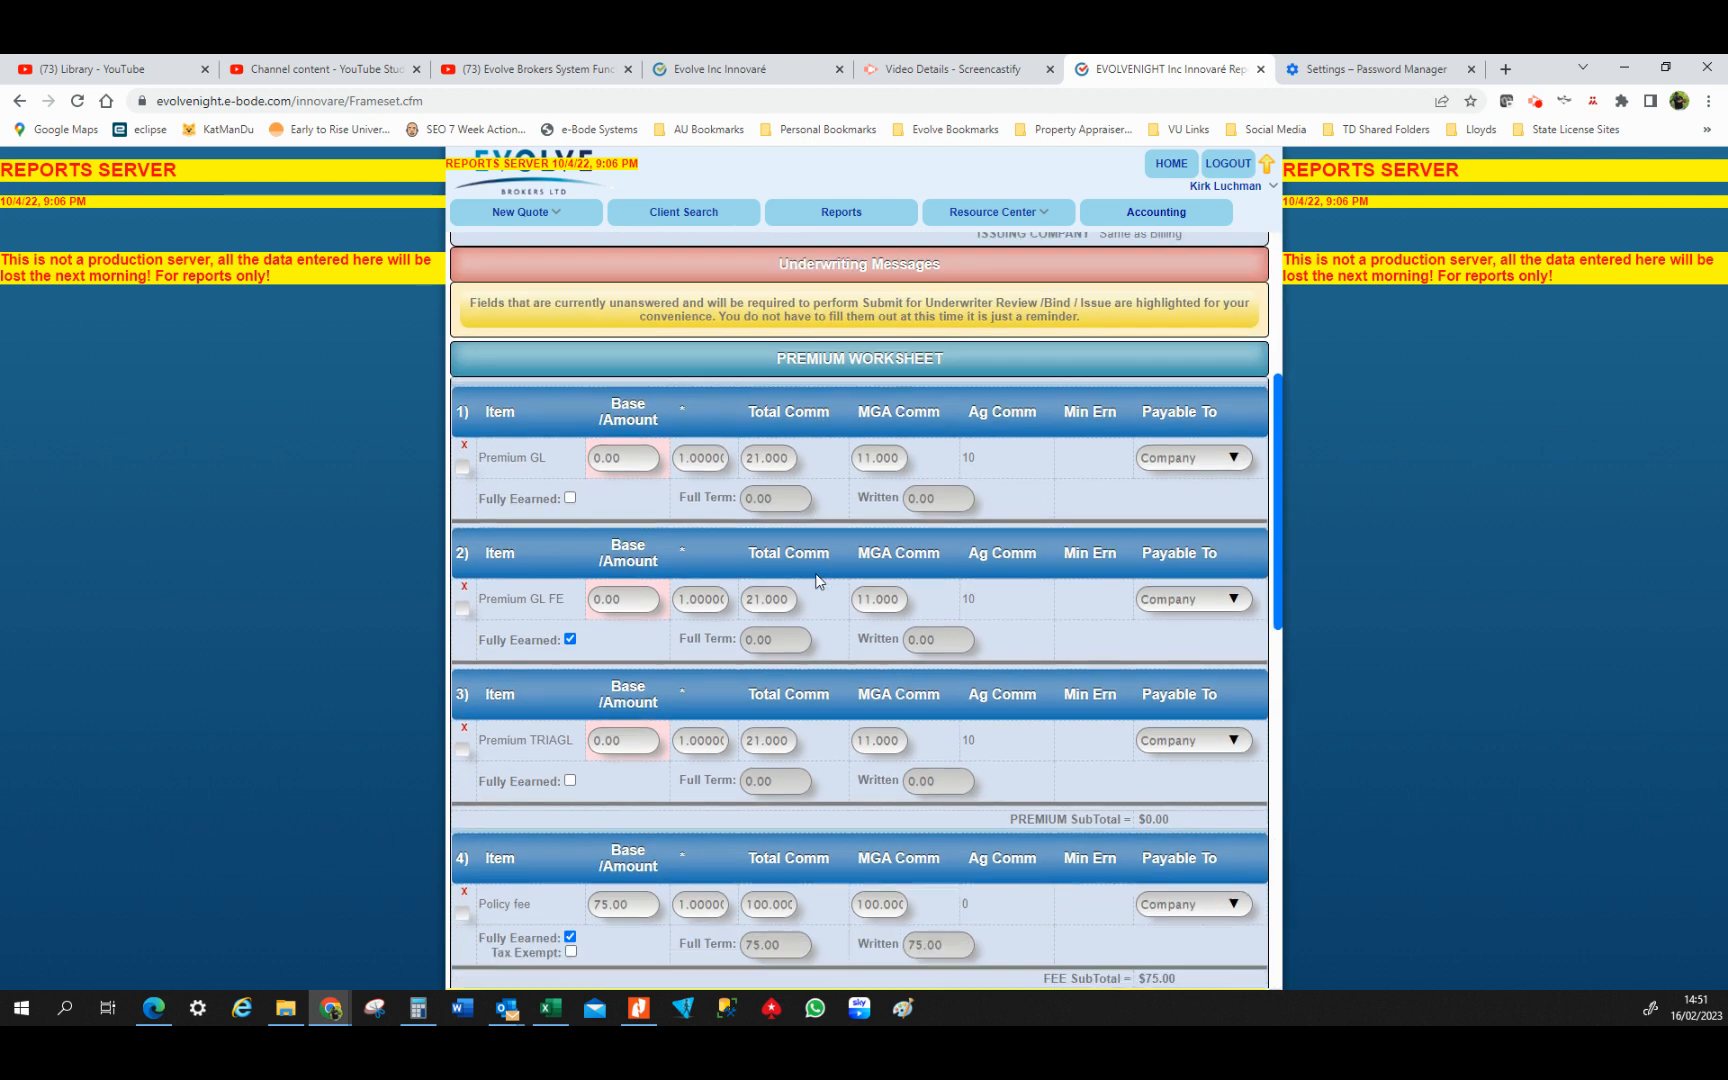
scroll(818, 580, down, 2)
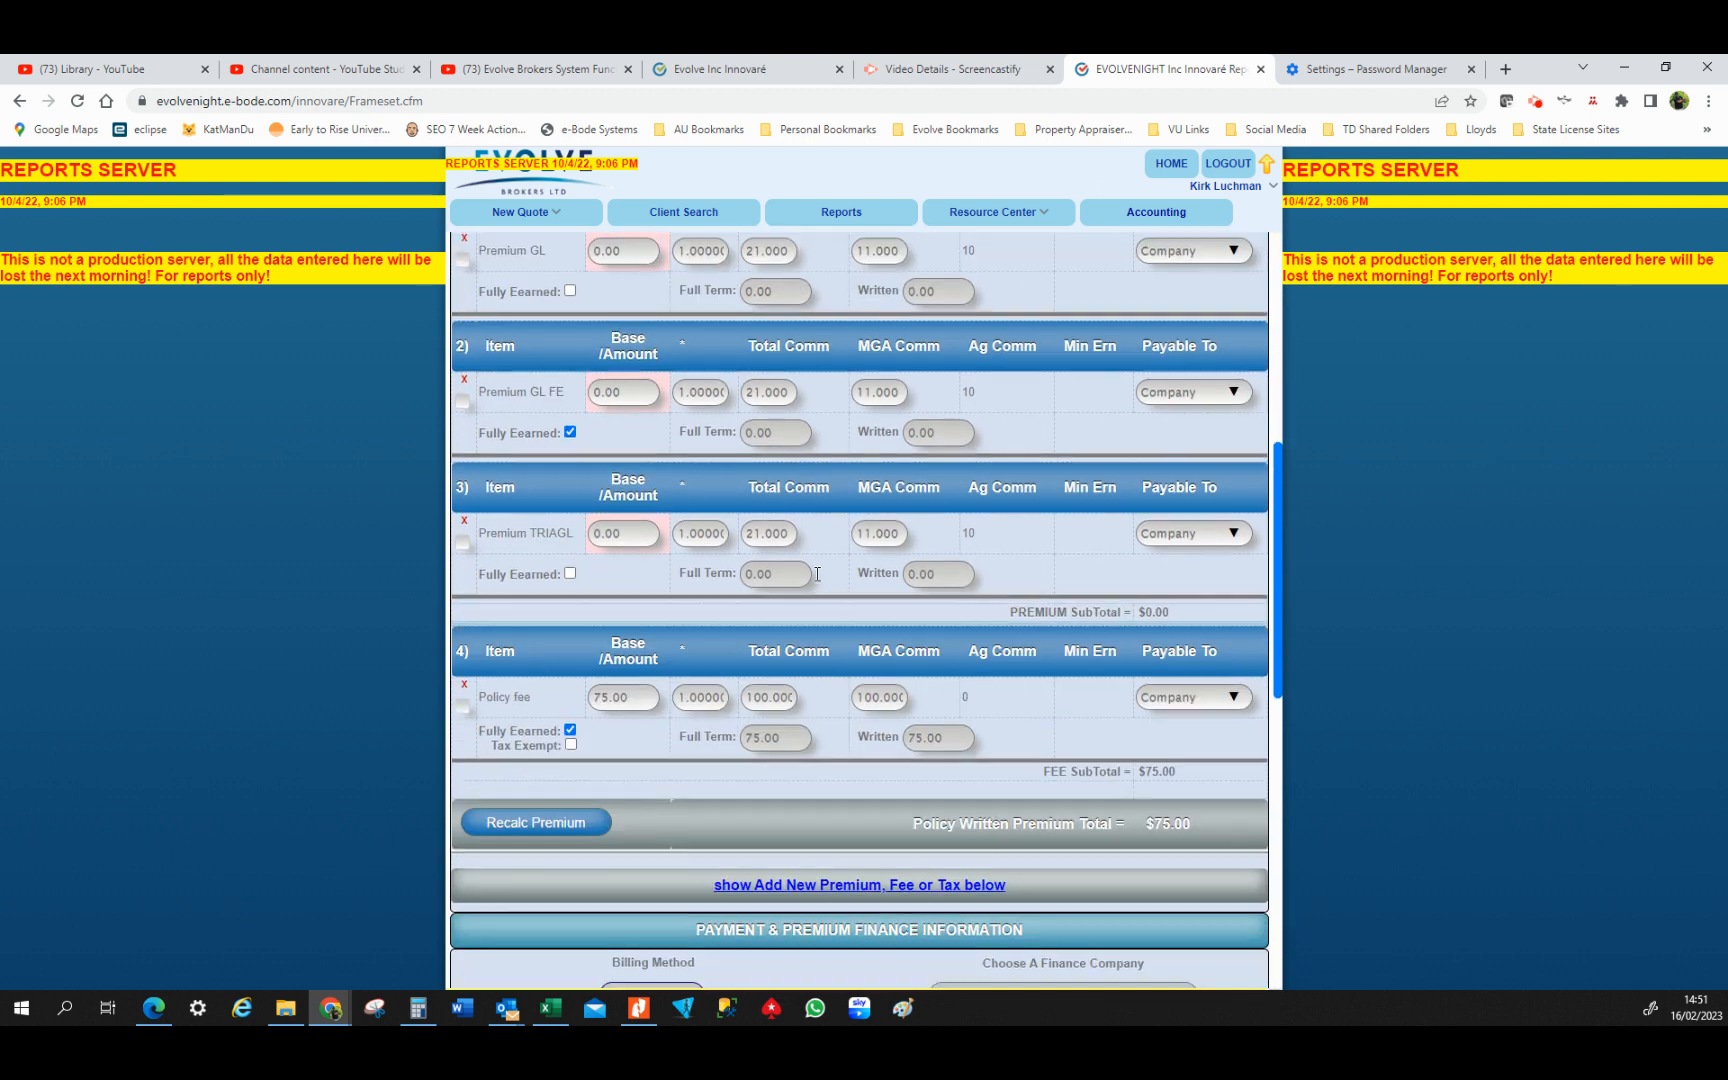
click(636, 691)
scroll(790, 680, up, 2)
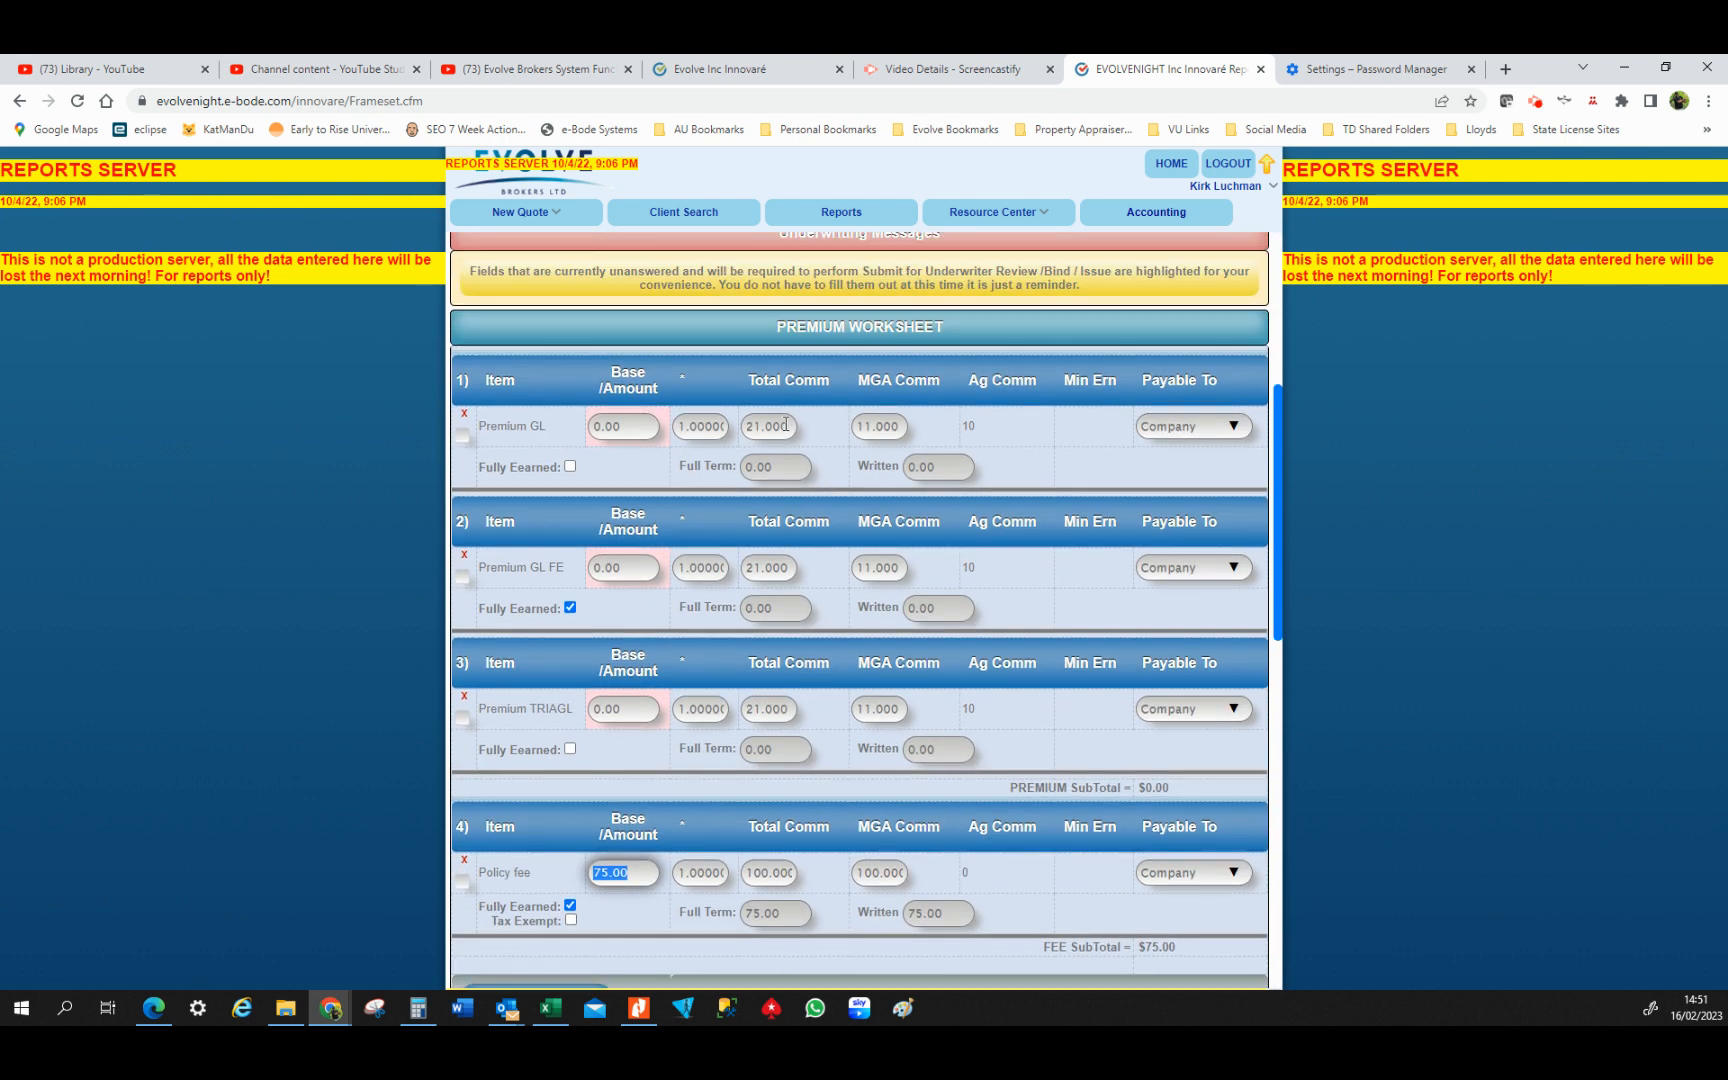
click(755, 424)
click(905, 423)
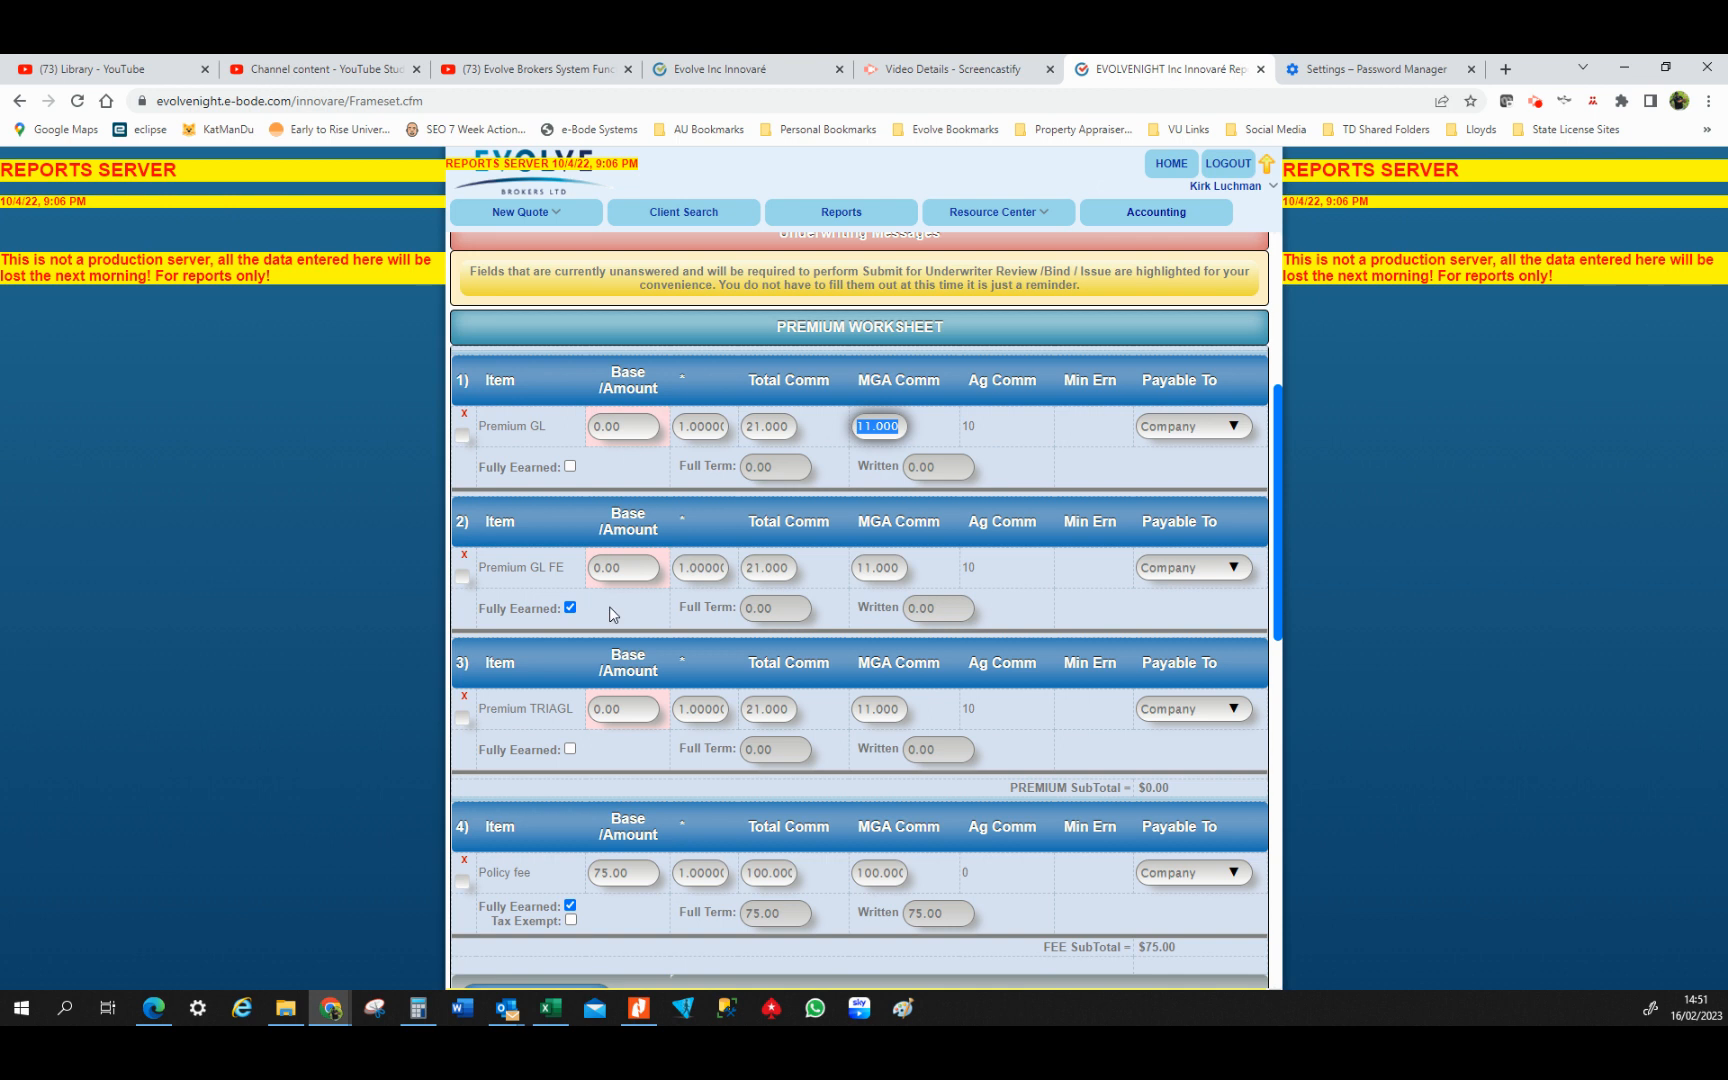
Delete the Premium GL FE and Premium TRIAGL items from the premium worksheet and confirm the deletion
drag(481, 567, 567, 574)
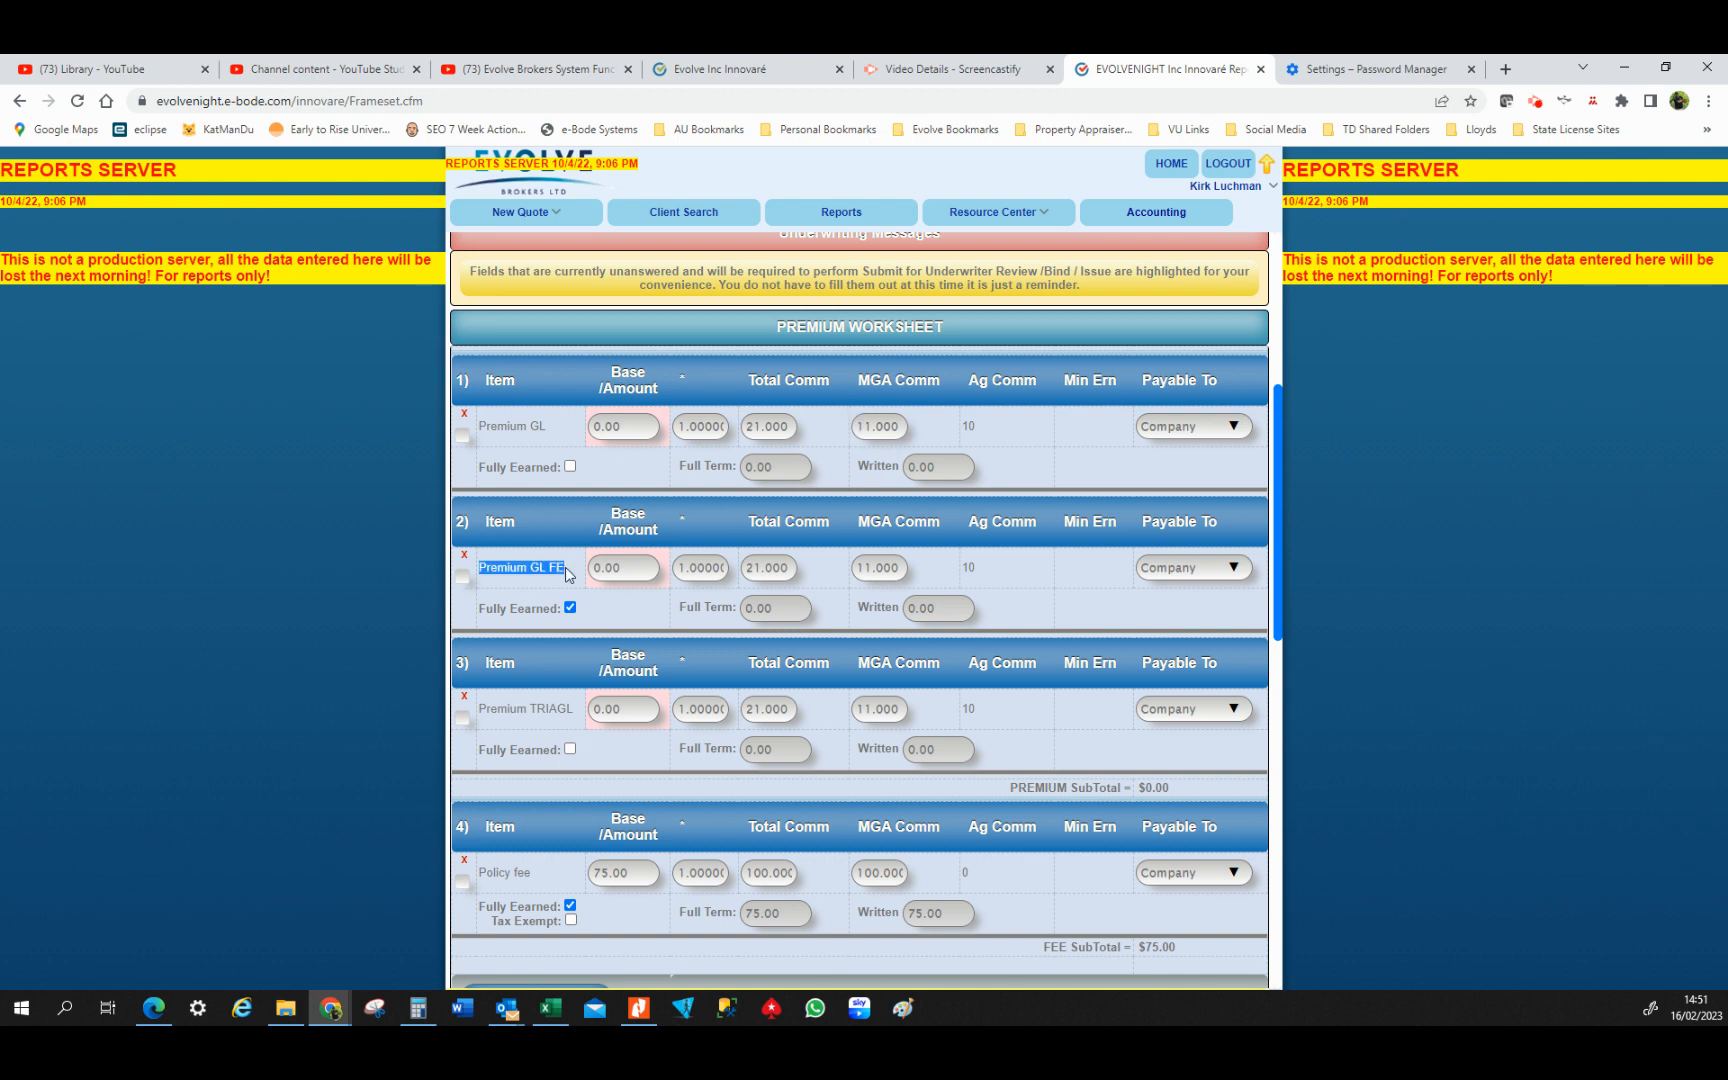
click(484, 709)
drag(570, 710, 717, 737)
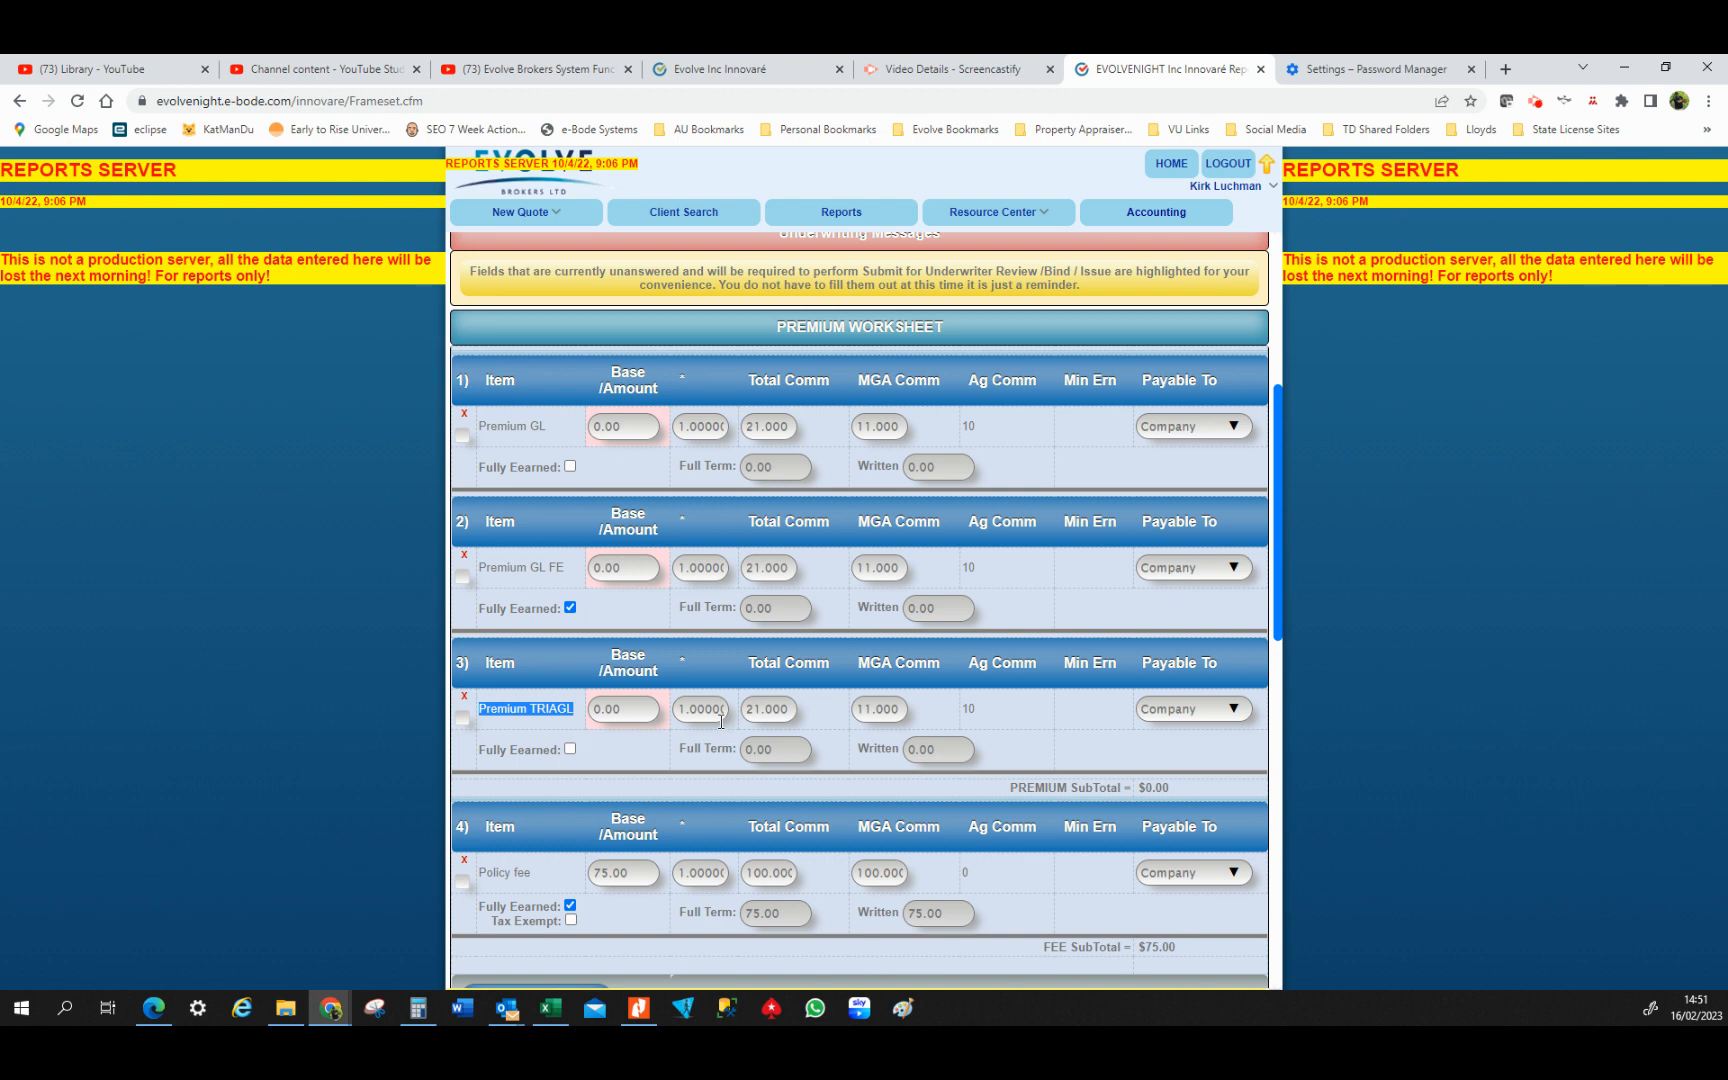
click(462, 576)
click(463, 717)
click(465, 700)
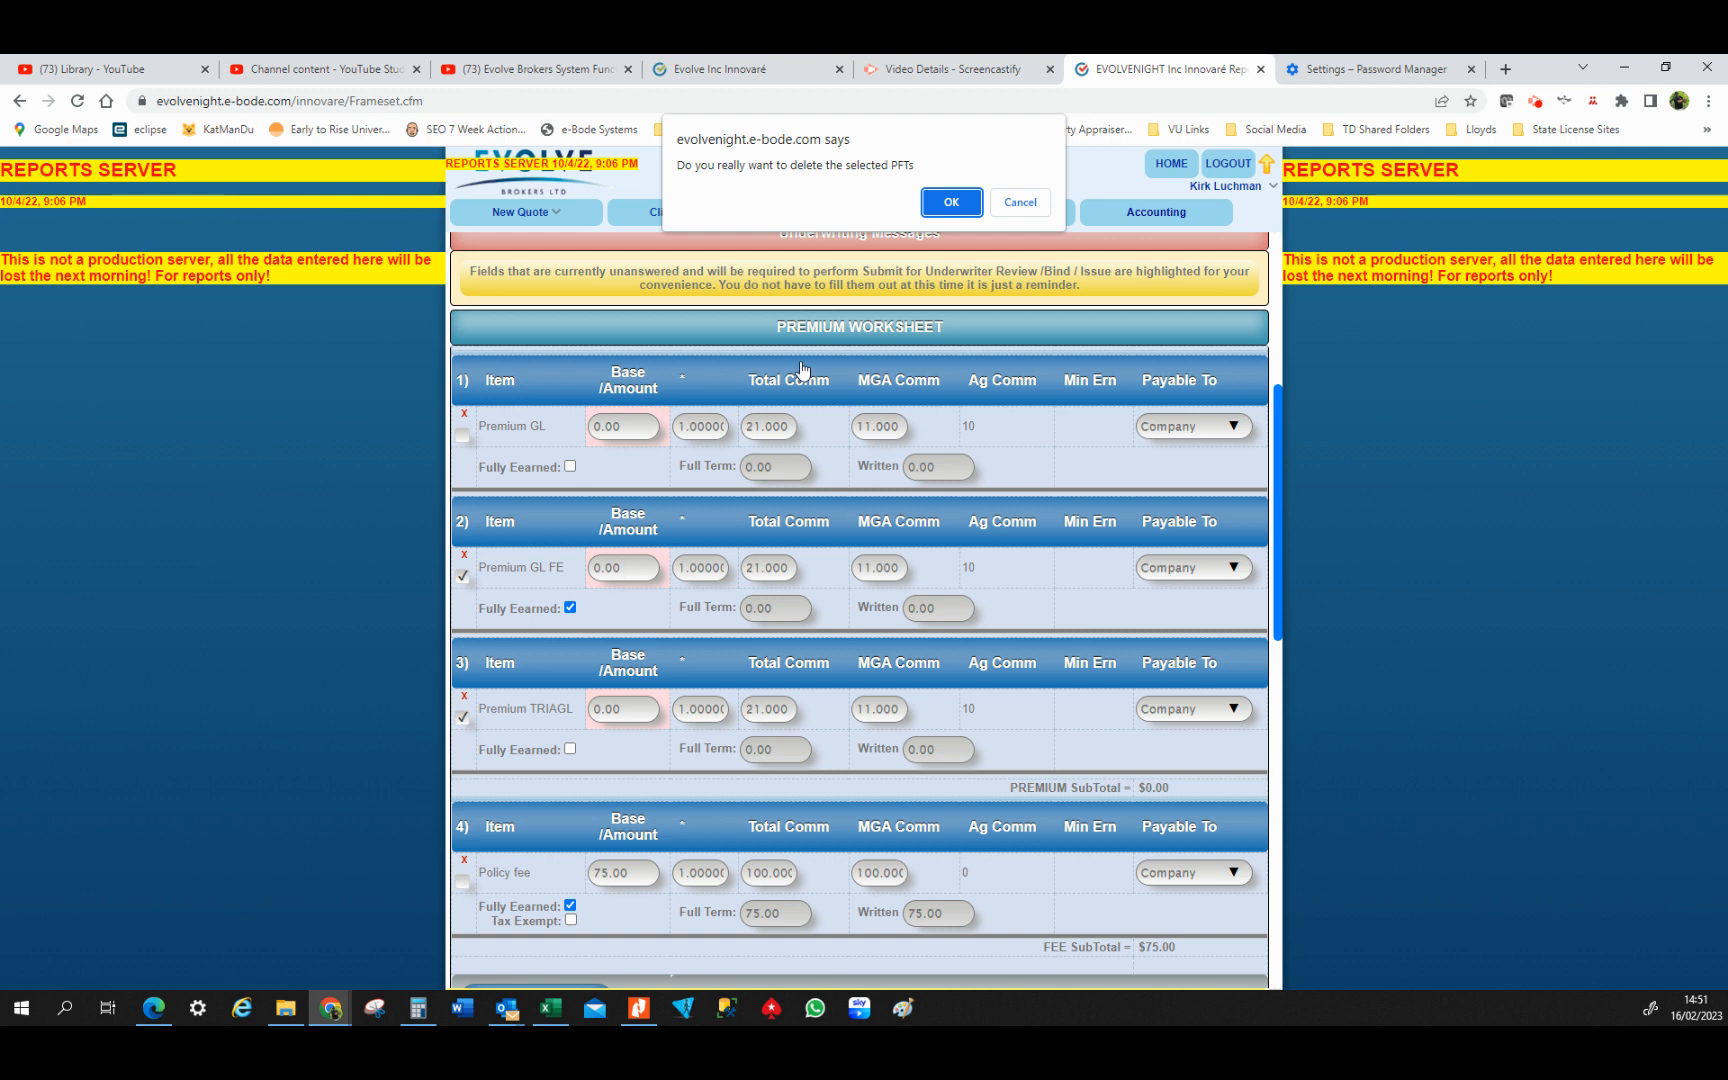
click(942, 203)
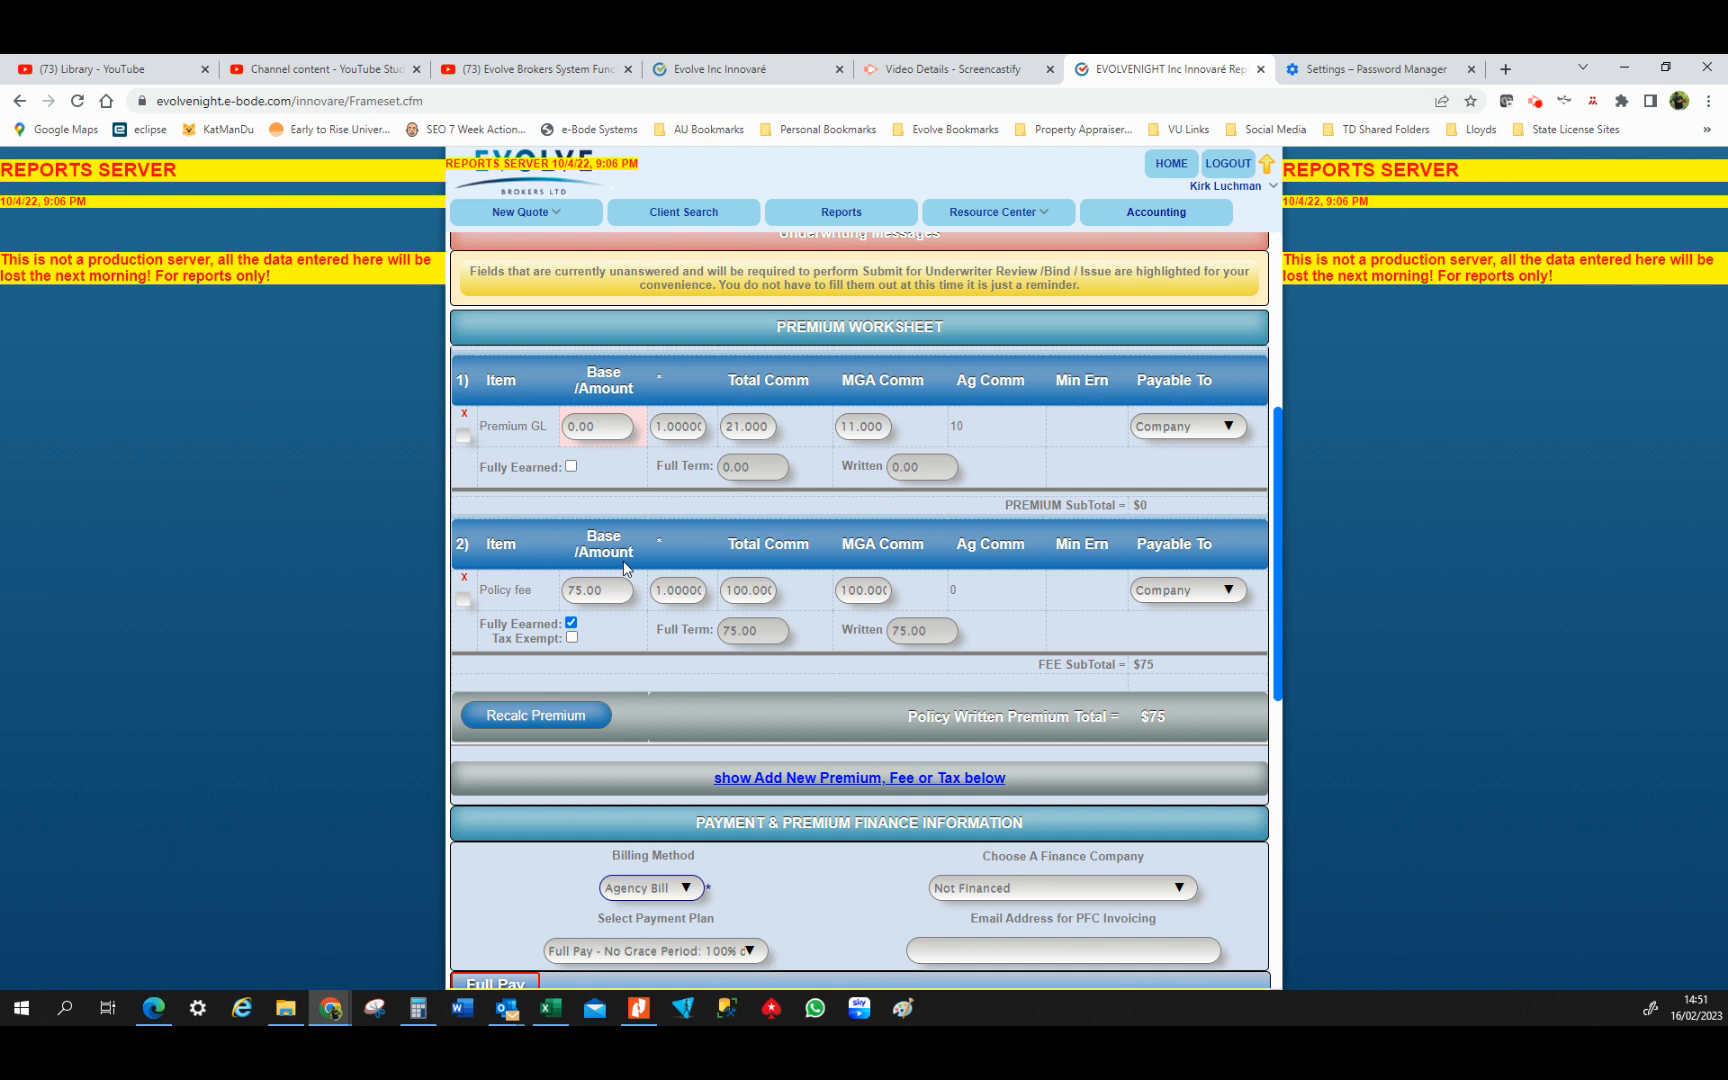
Set the Premium GL base amount to 1500
click(612, 426)
text(1500)
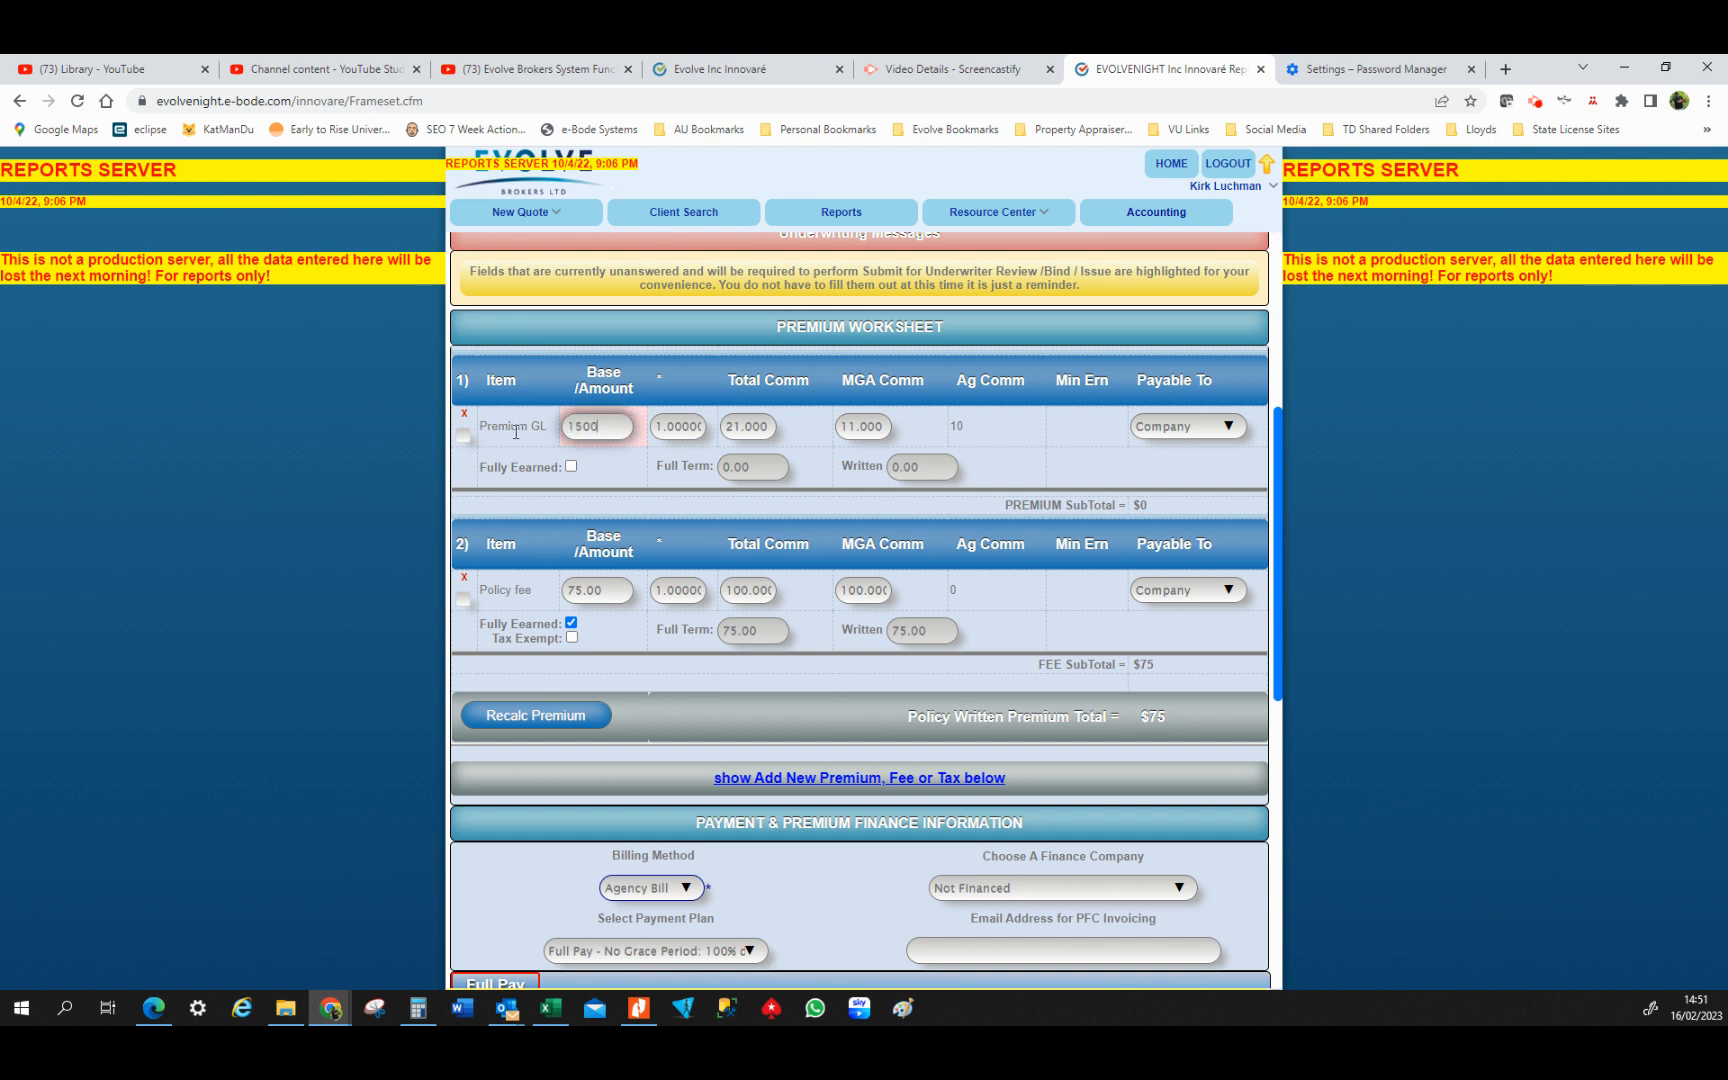
key(Tab)
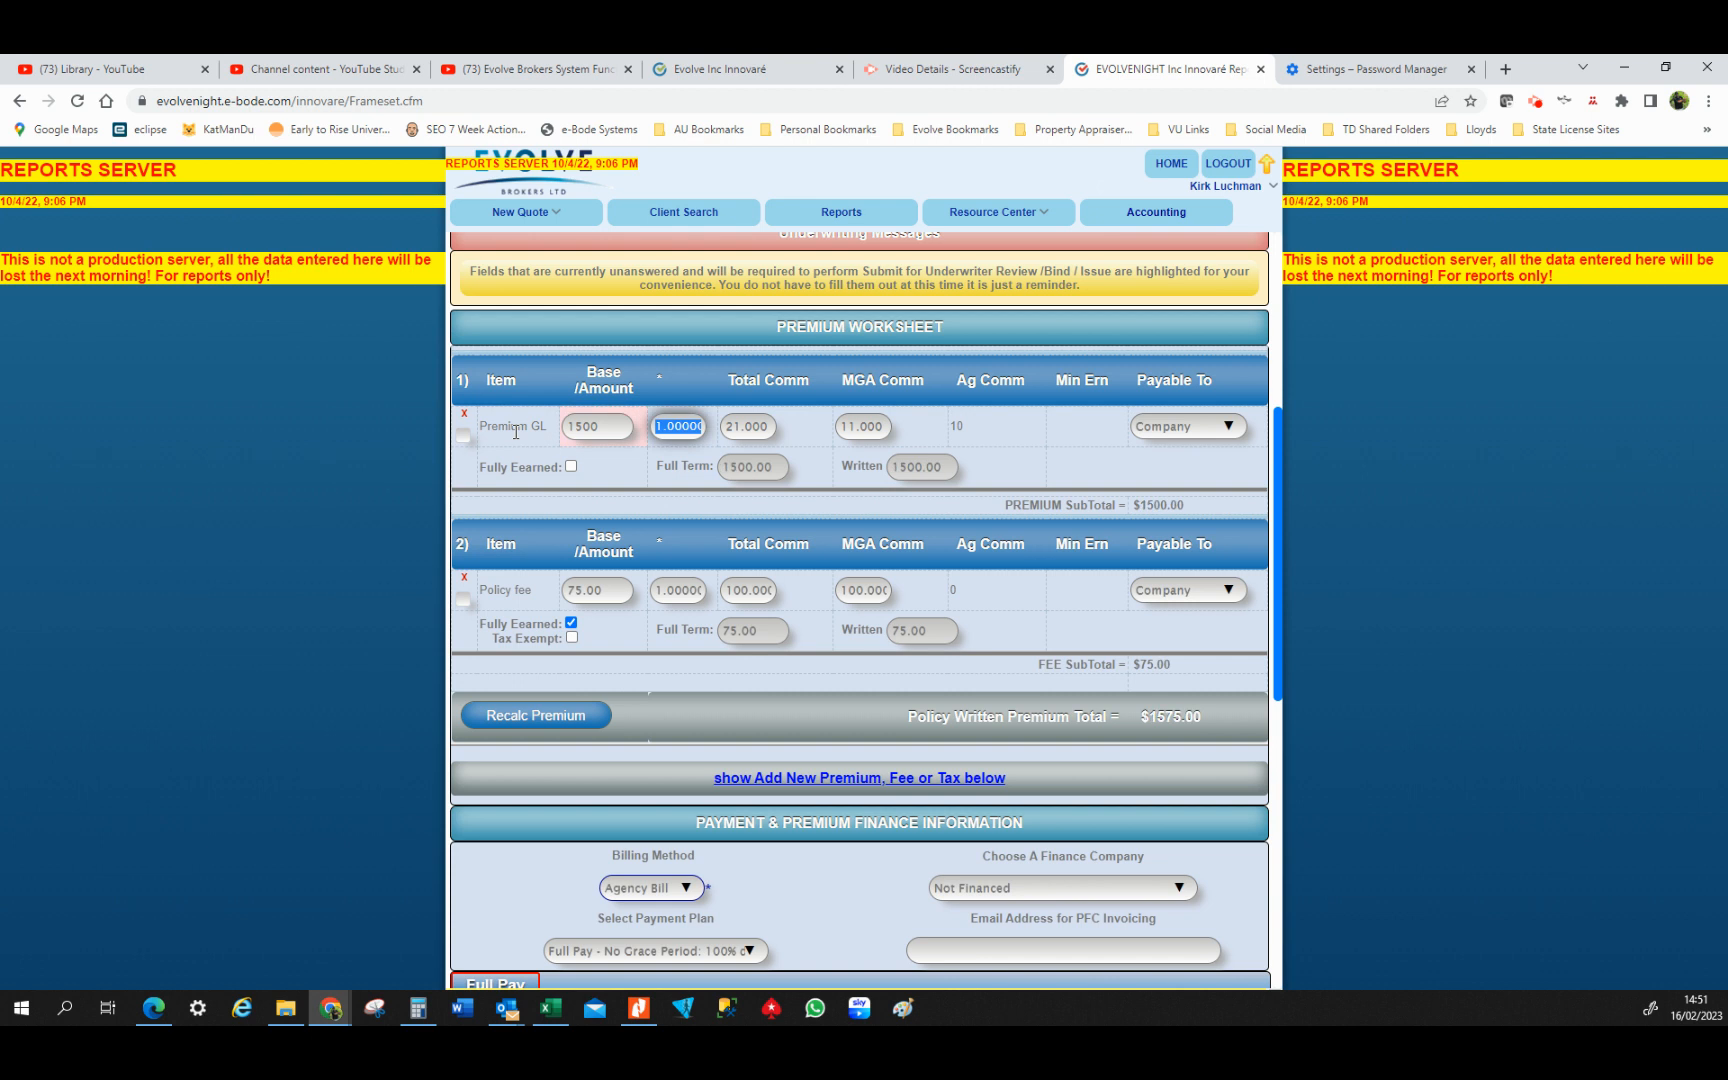
click(1061, 593)
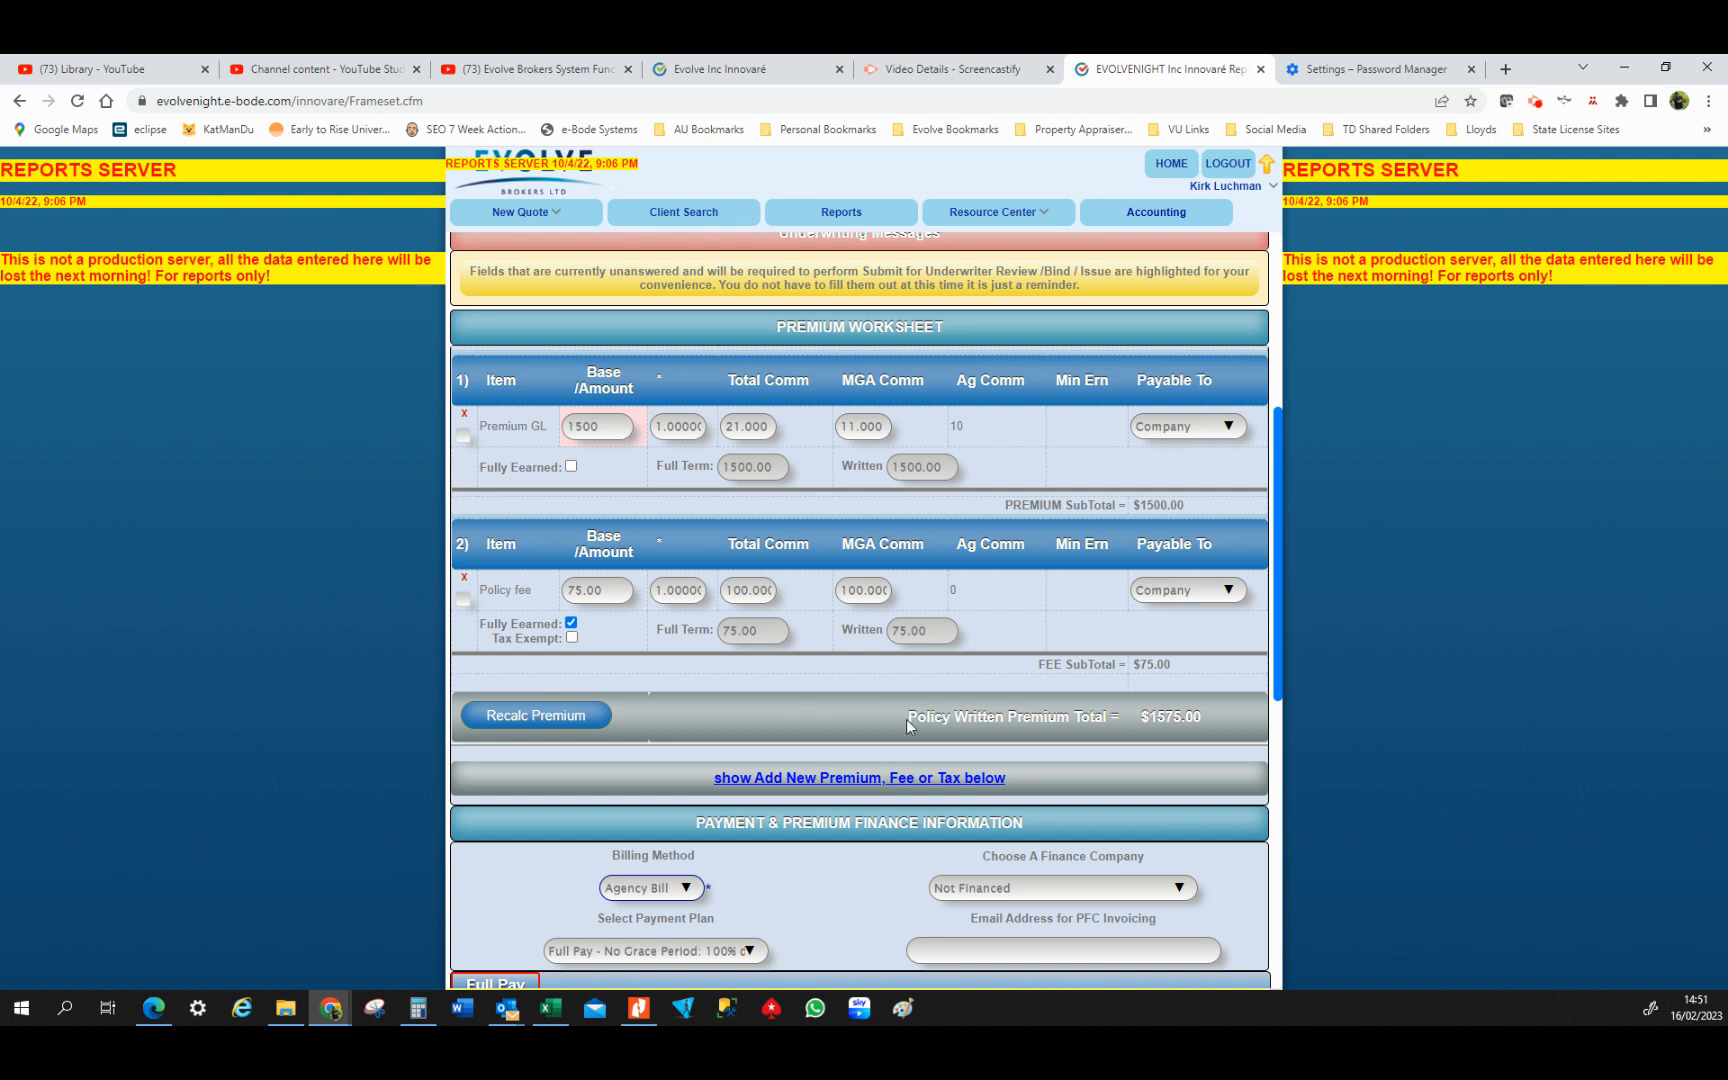
Check the policy written premium total, the Premium GL commissions and the policy fee amount in the worksheet
drag(911, 718, 1135, 724)
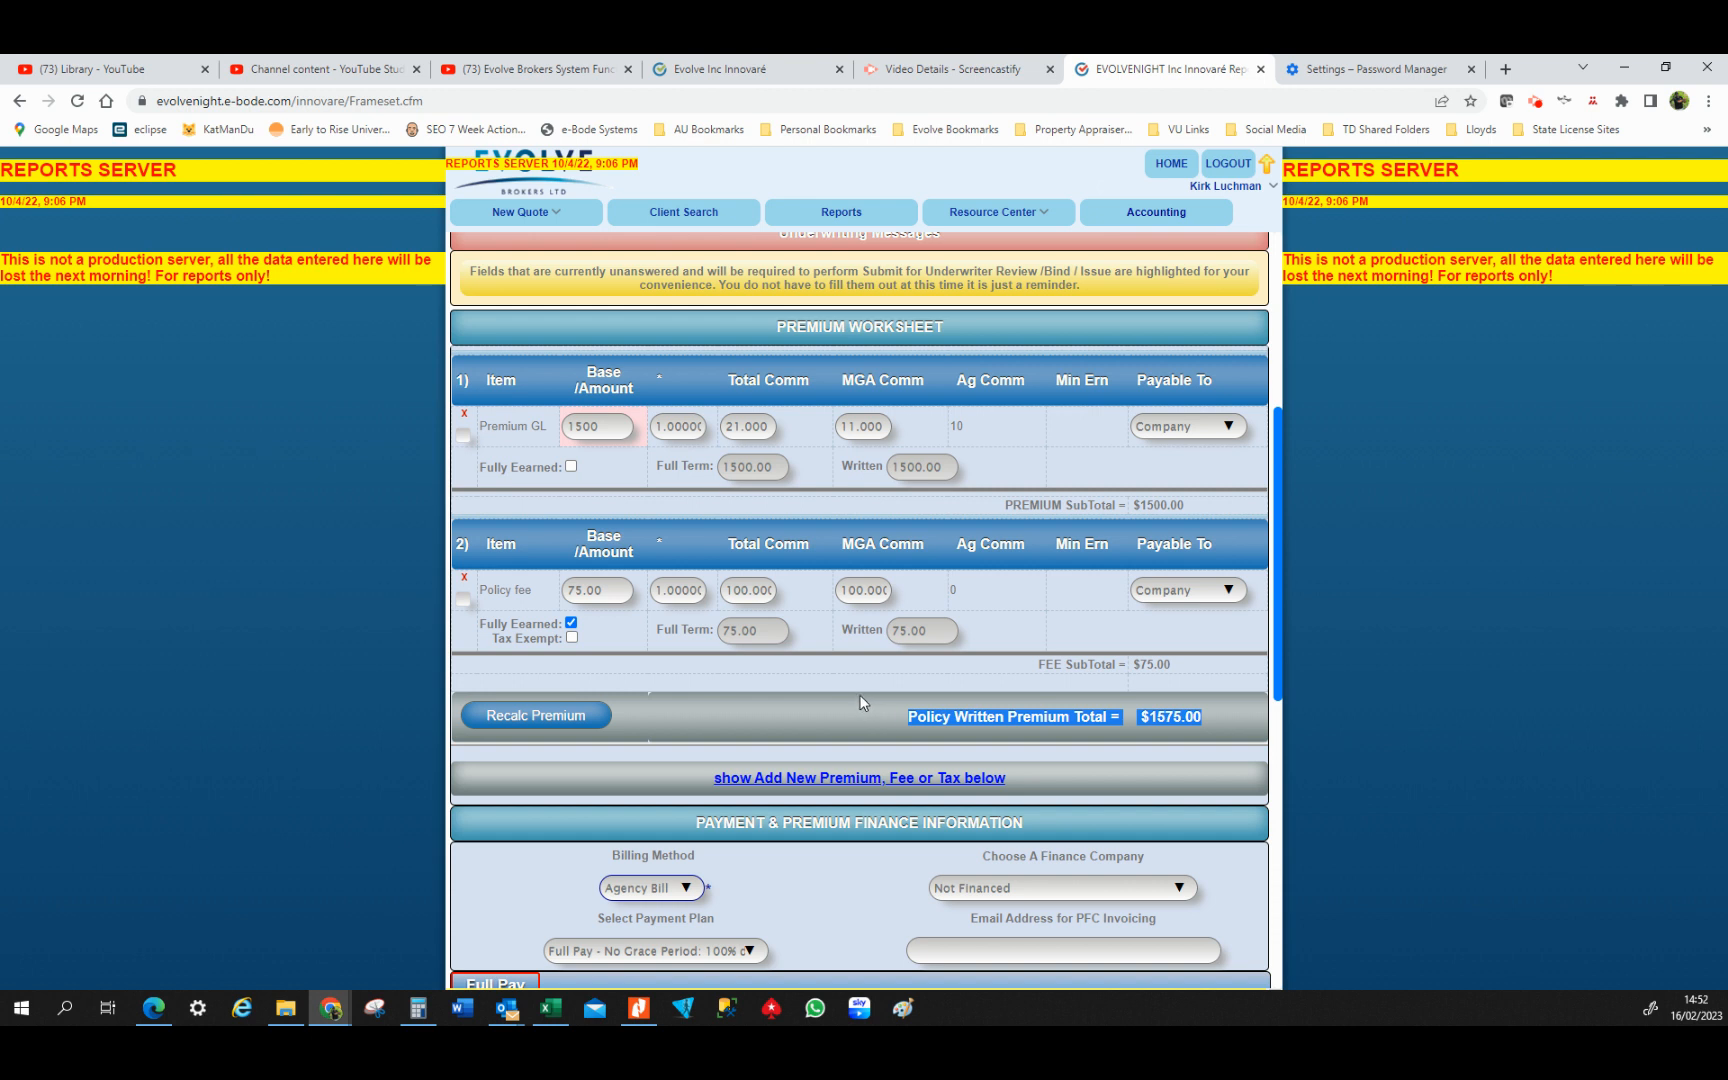
drag(491, 381, 935, 595)
click(935, 594)
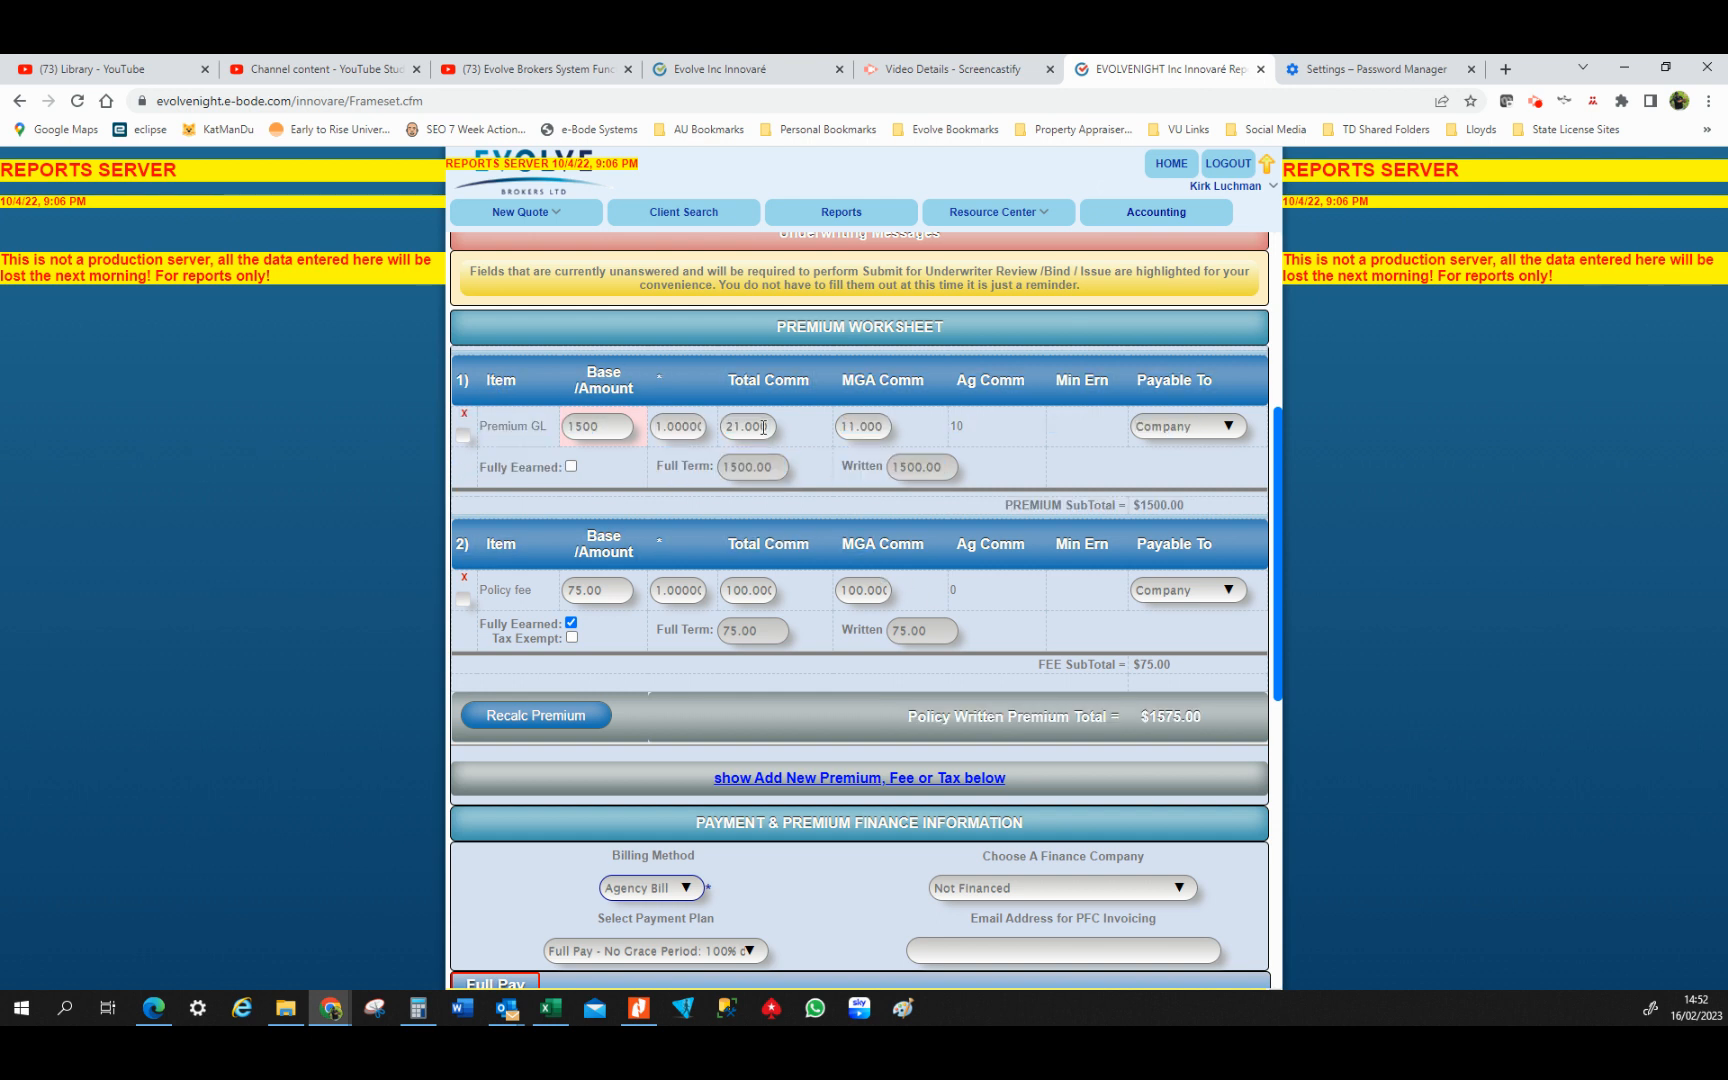
drag(724, 428, 888, 427)
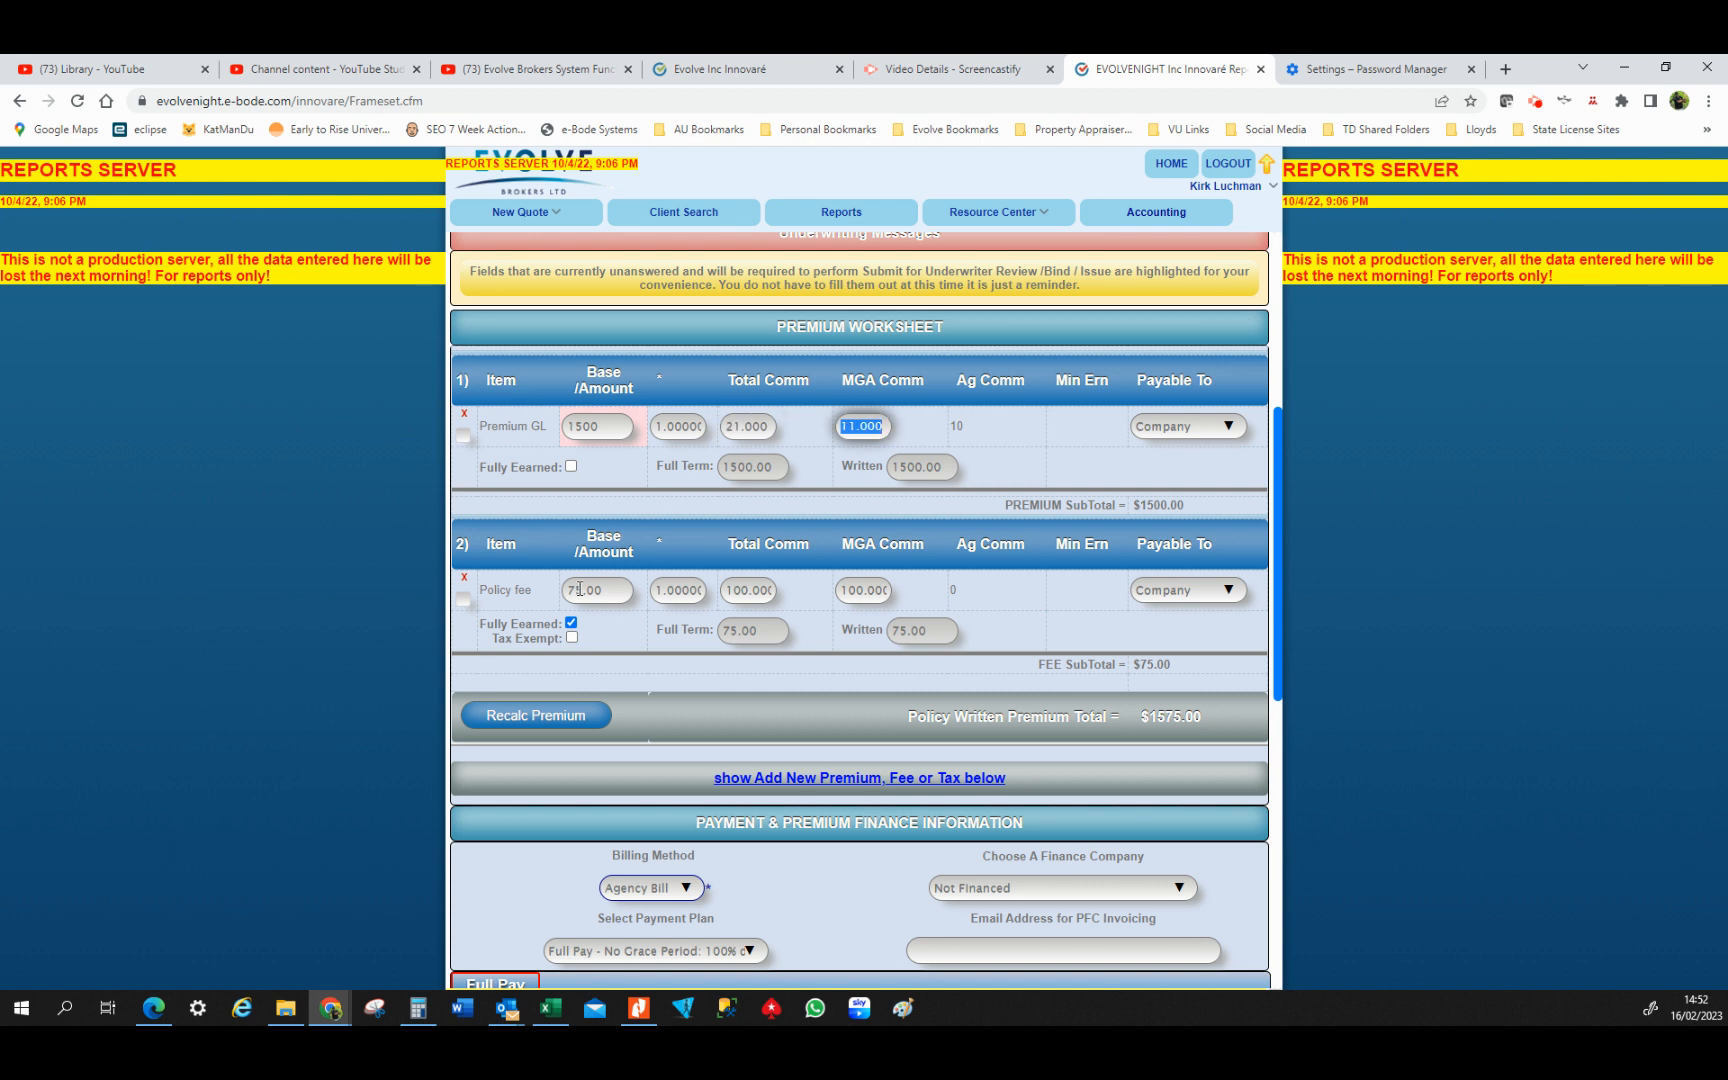
drag(569, 589, 601, 589)
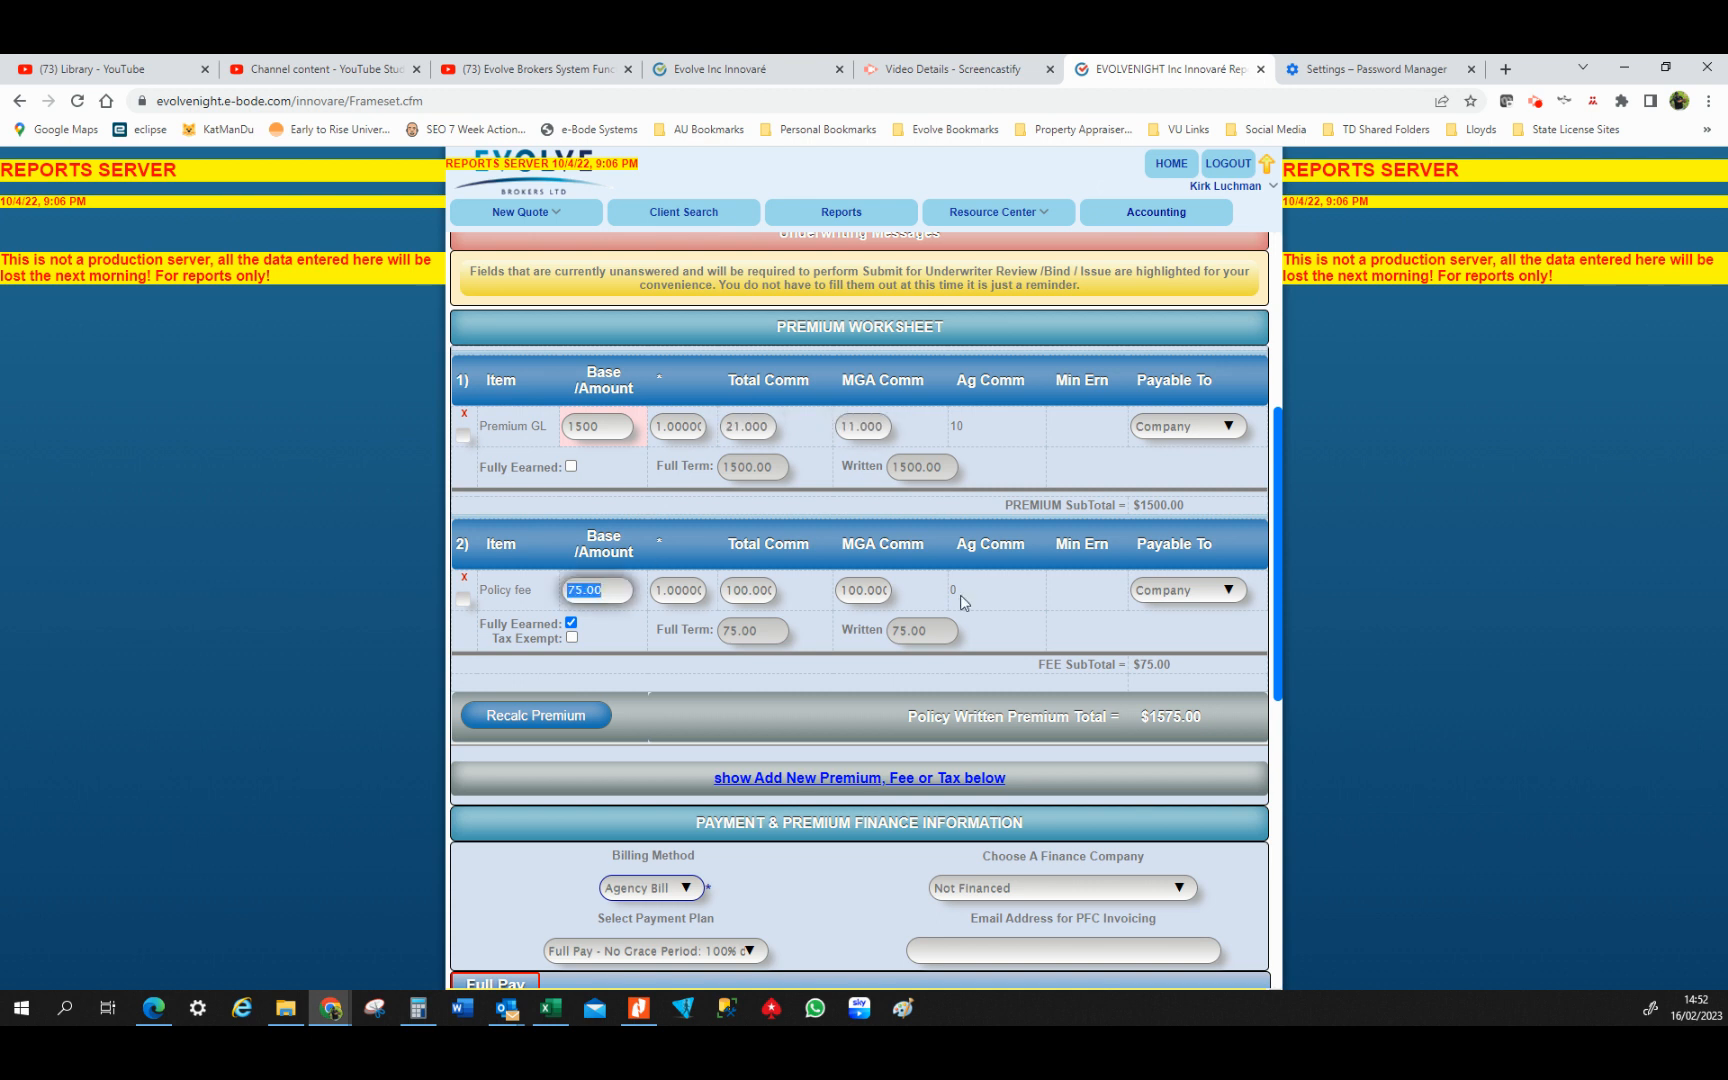